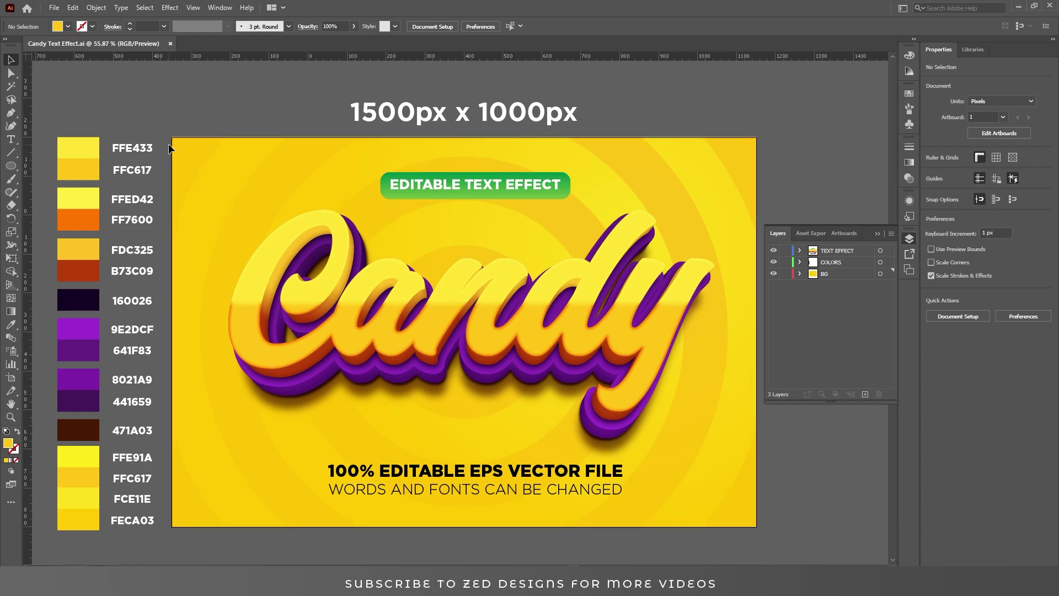
Select and delete all the existing Candy artwork on the artboard
left_click_drag(168, 144, 783, 503)
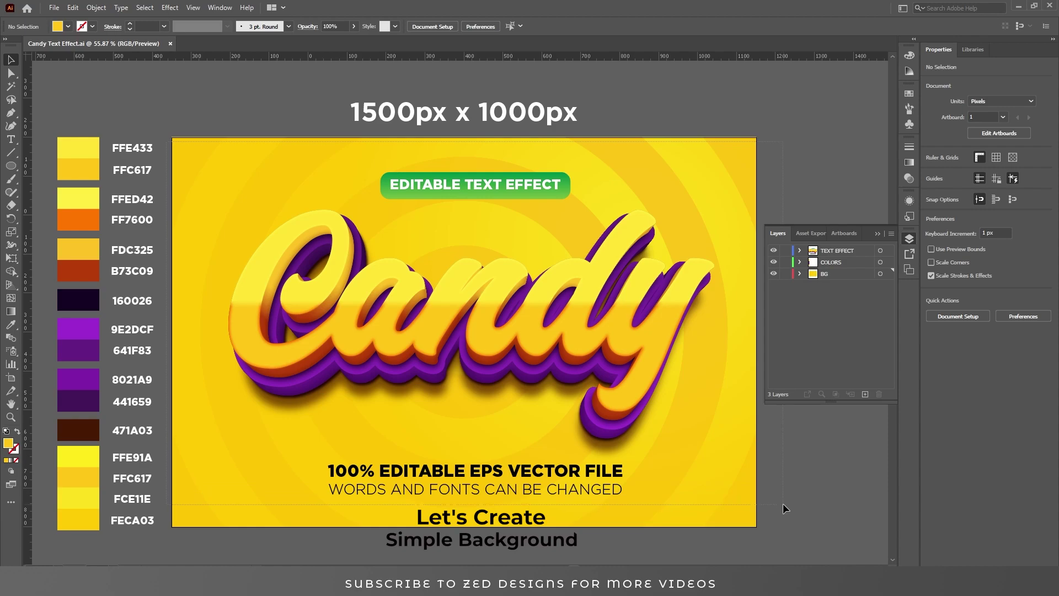
key("Delete")
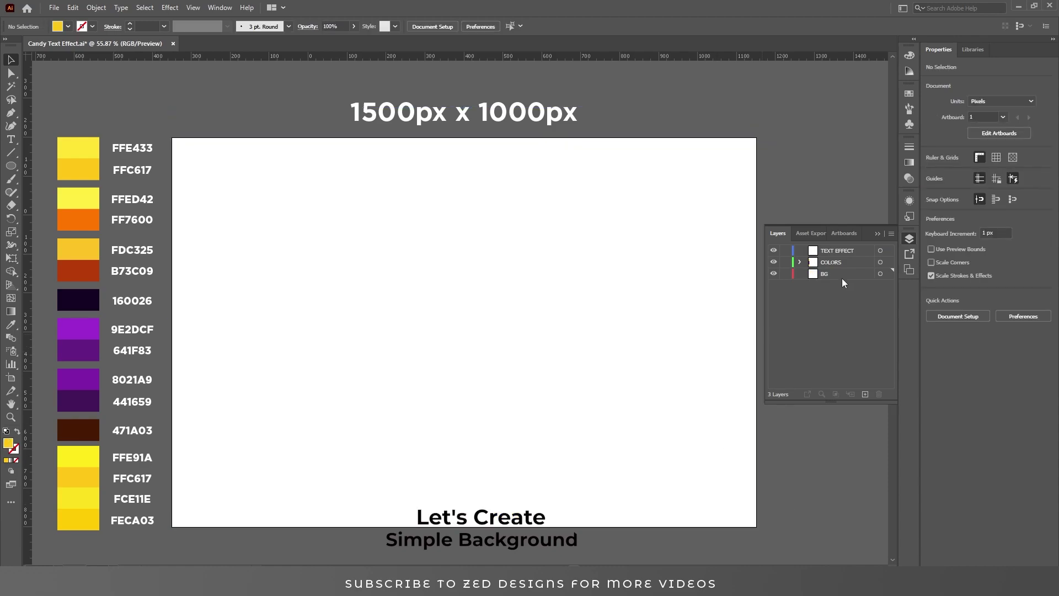
Draw a 1500 × 1000 px rectangle on the BG layer and centre it on the artboard
left_click(844, 276)
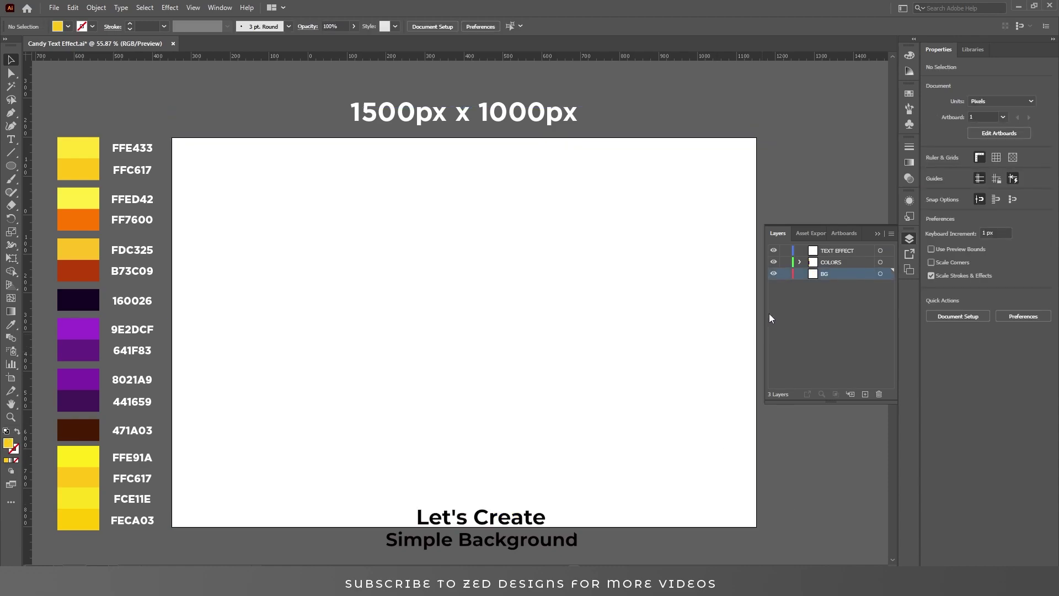
left_click_drag(11, 165, 49, 166)
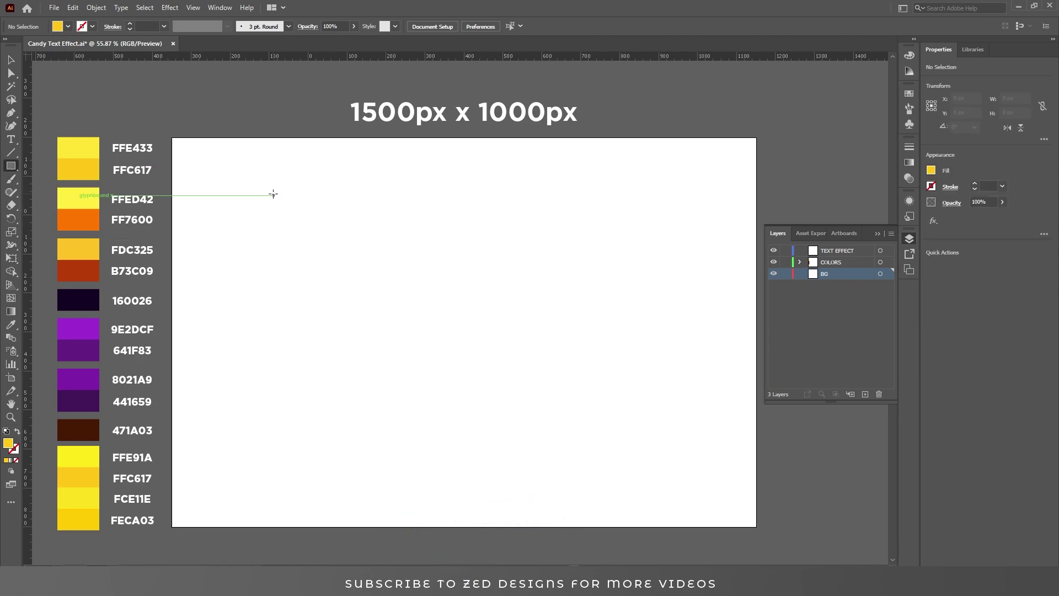
left_click(256, 181)
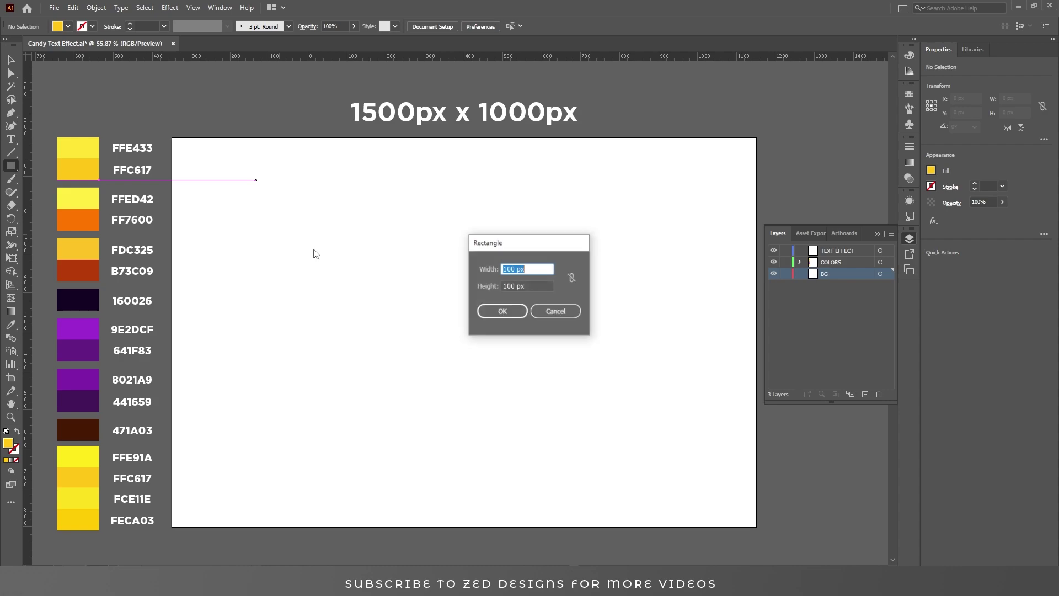
type("1")
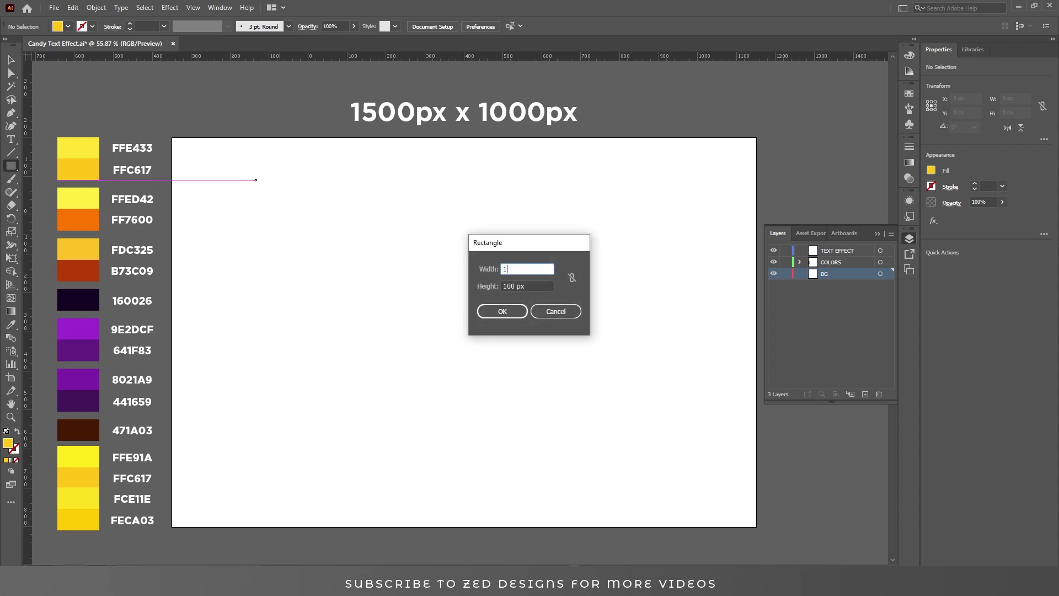
type("500")
key("Tab")
type("1000")
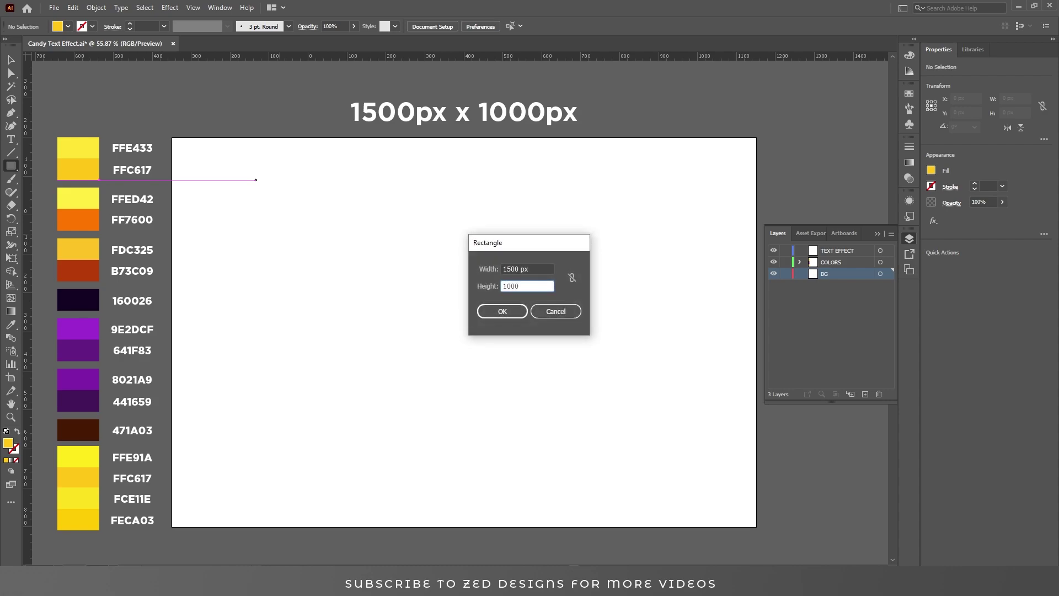
key("Return")
key("v")
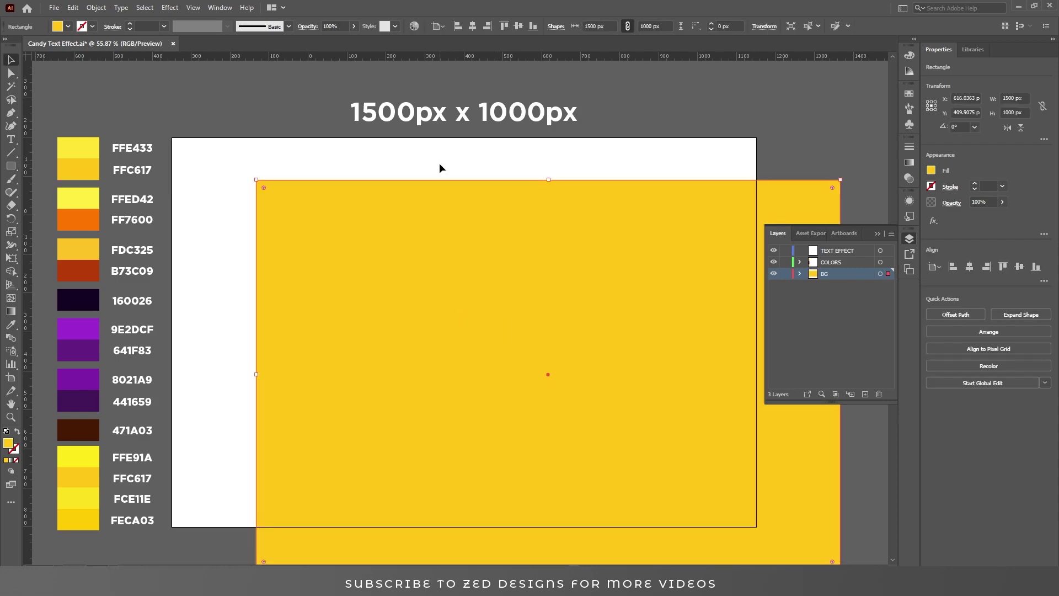
left_click(472, 26)
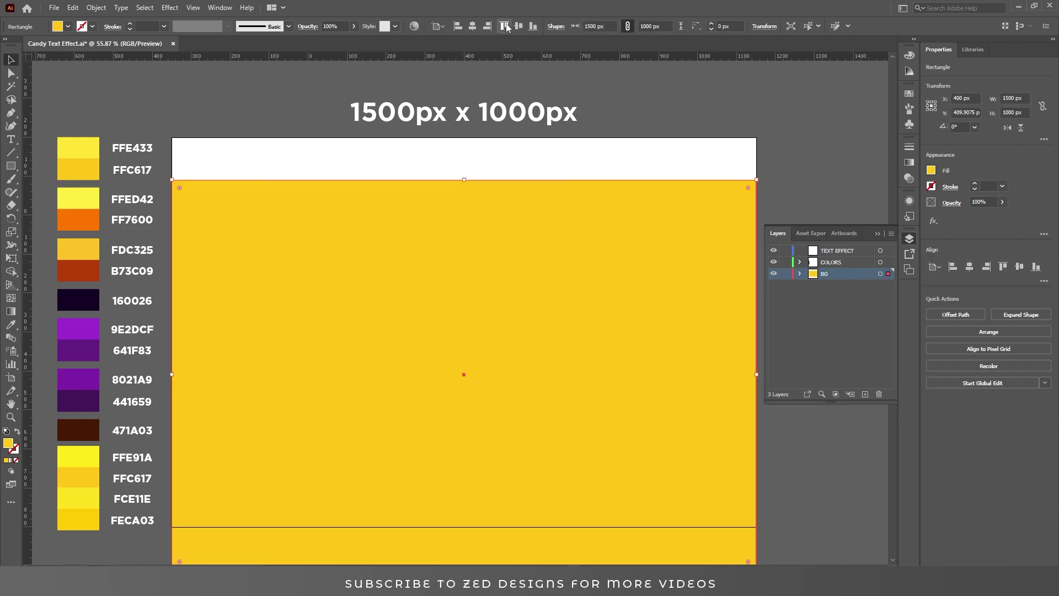
left_click(519, 26)
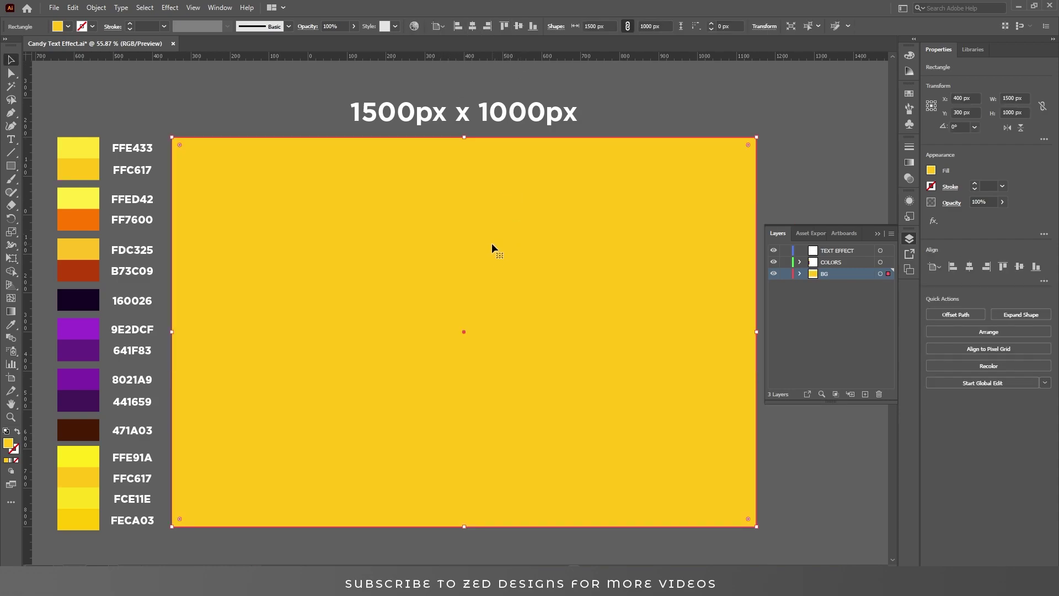
Fill the rectangle with the White-Black gradient preset and make it radial
left_click(909, 162)
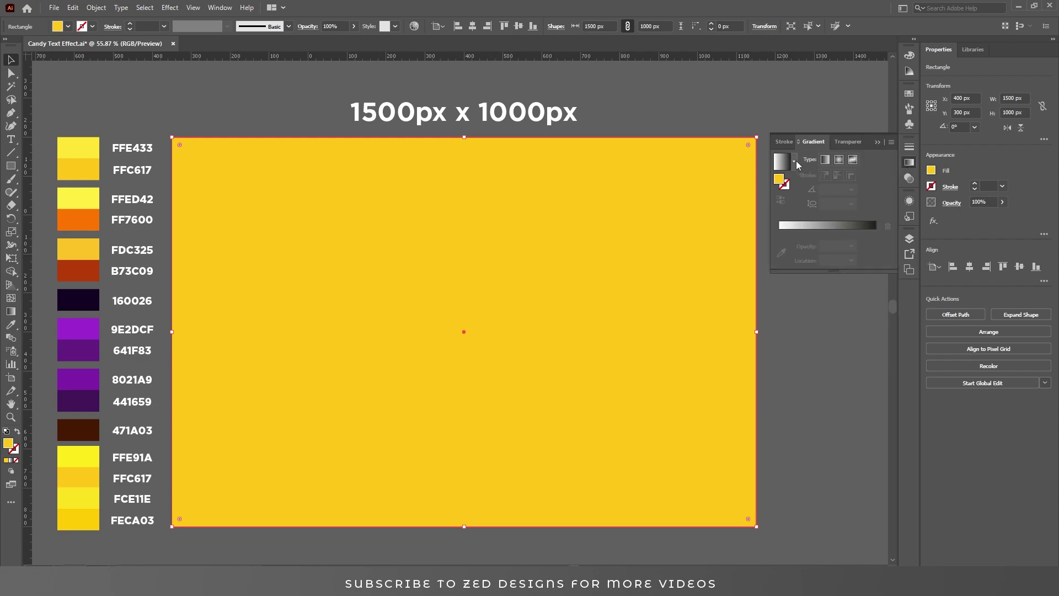
left_click(794, 160)
left_click(792, 177)
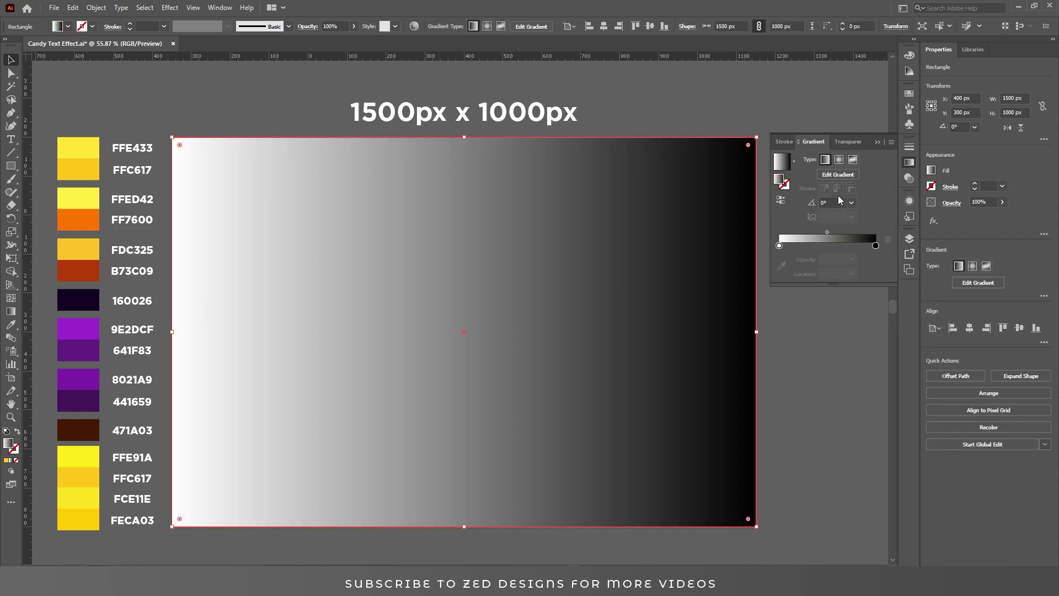
left_click(839, 159)
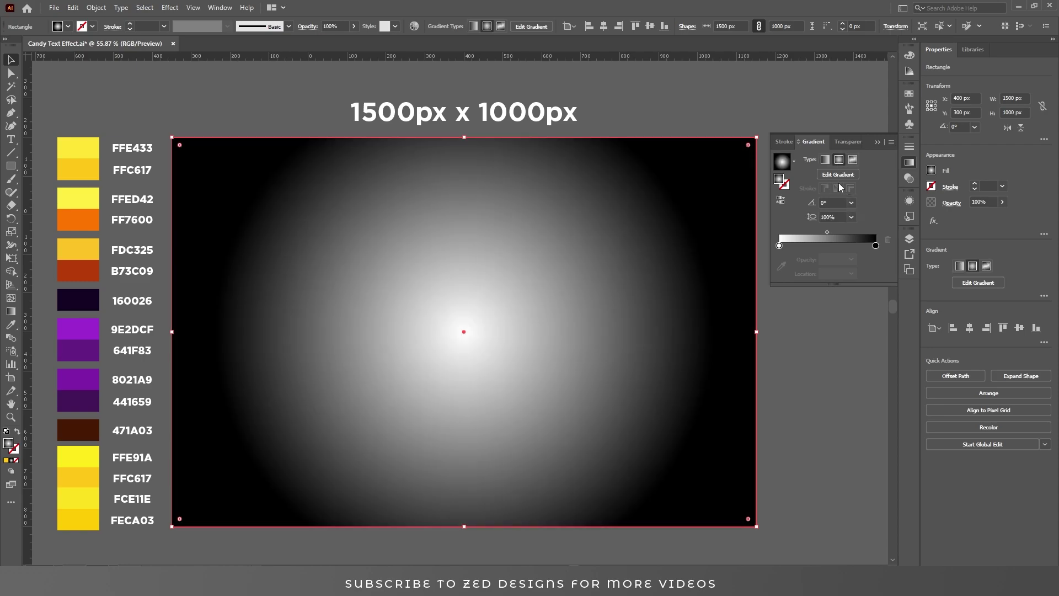
Set the gradient stops to FECA03 on the outside and FCE11E at the centre
double_click(875, 245)
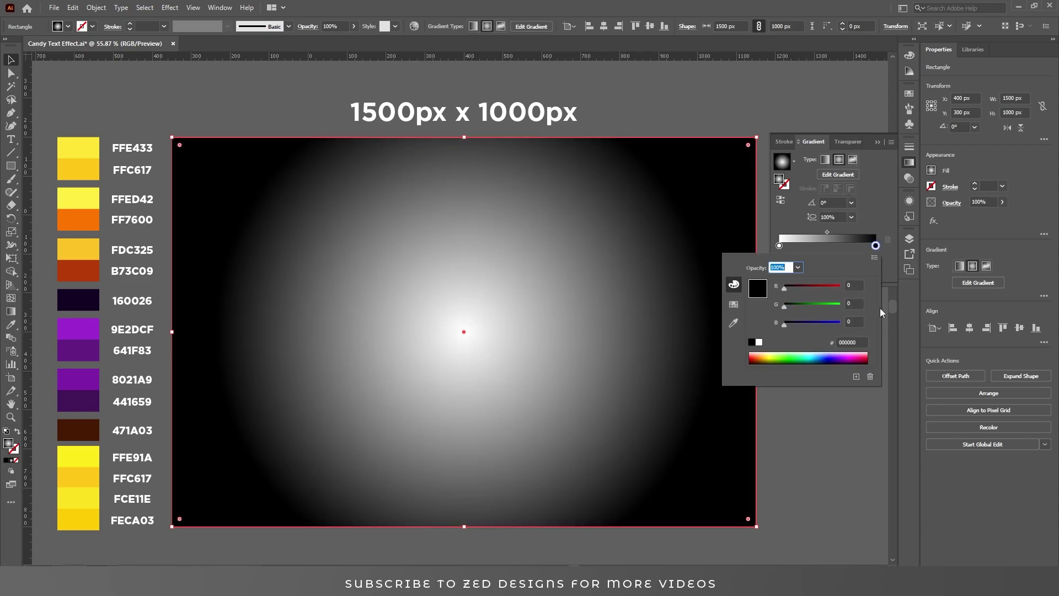
left_click(859, 339)
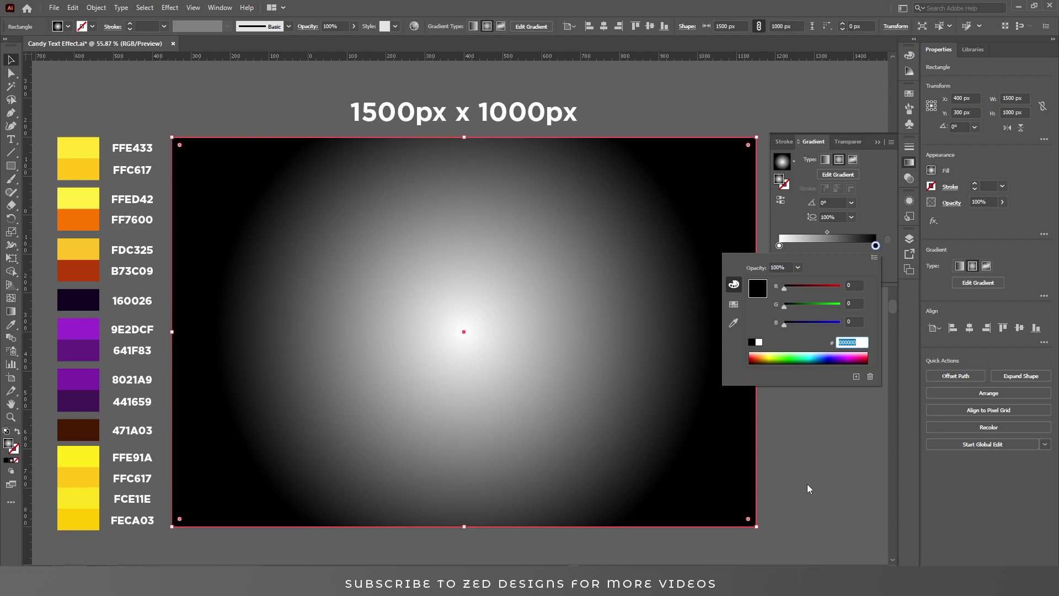
type("fe")
key("Tab")
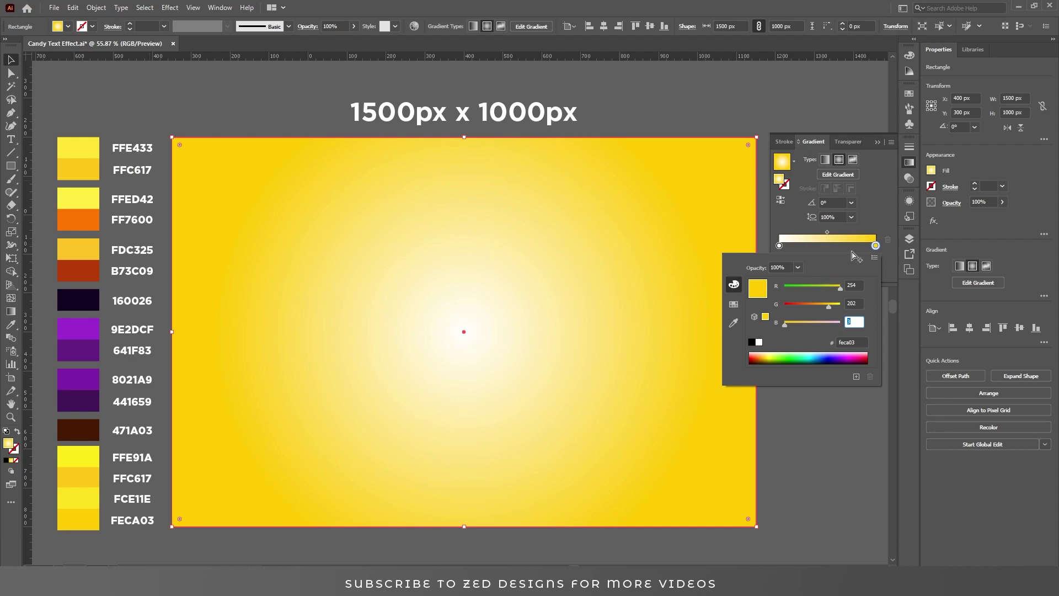
left_click(870, 224)
double_click(779, 246)
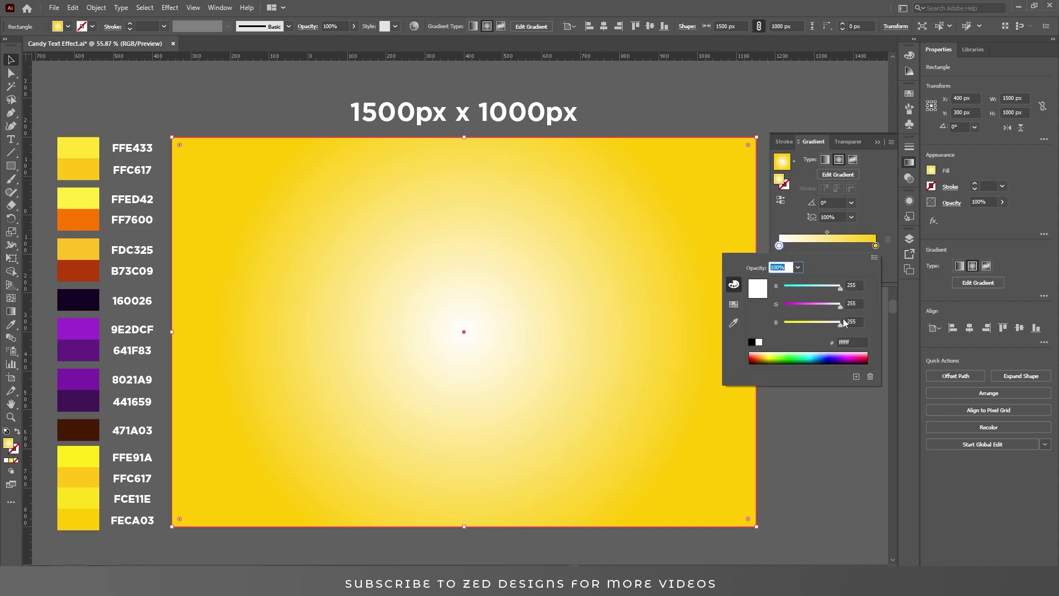
left_click(852, 342)
type("fce11e")
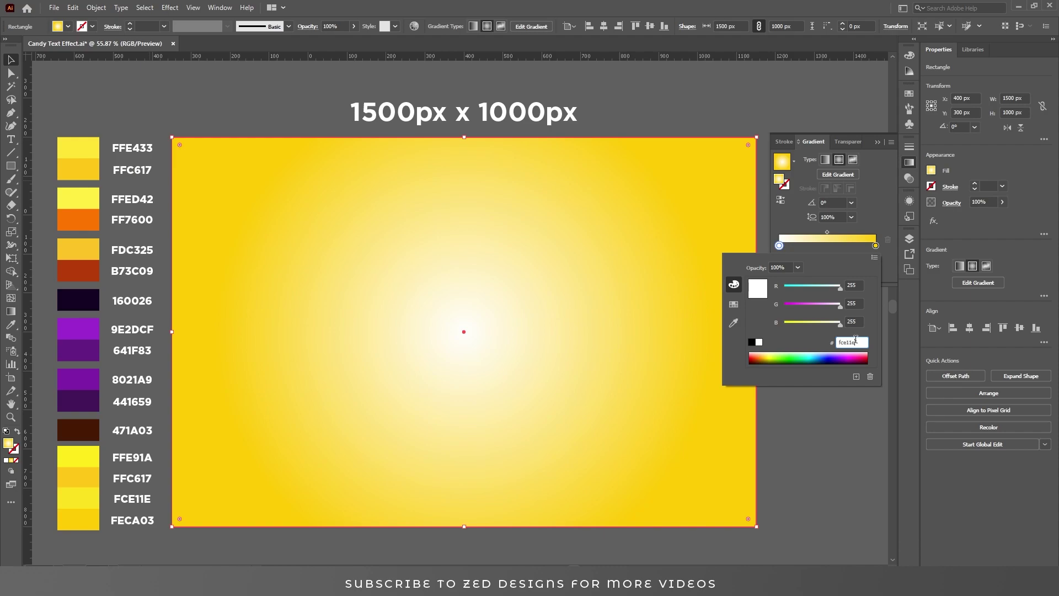
key("Return")
left_click(872, 202)
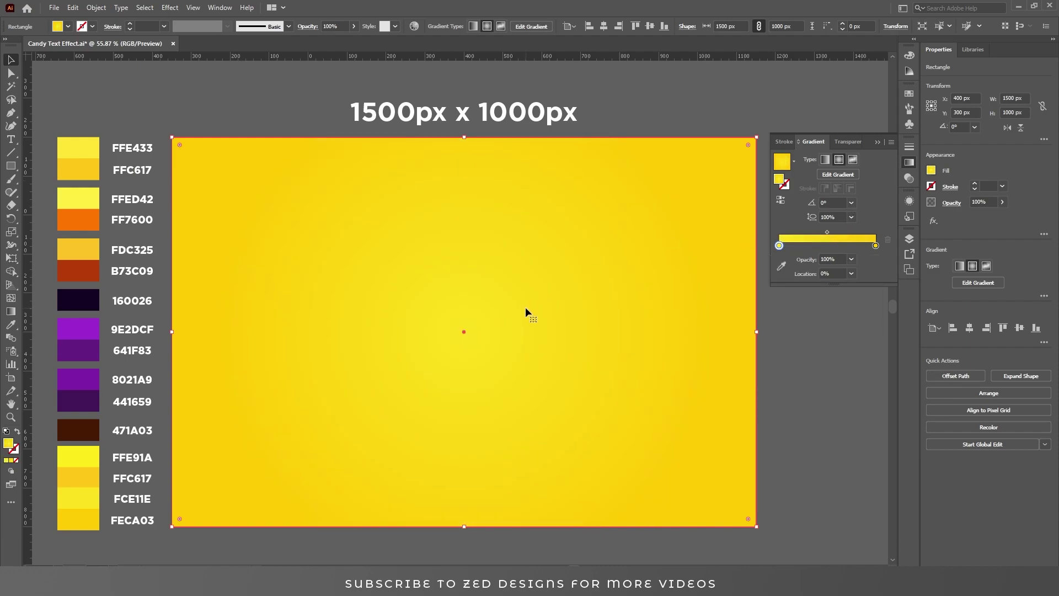
Shift the gradient's bright centre toward the upper right with the Gradient tool
key("g")
mouse_move(494, 329)
left_mouse_down()
mouse_move(555, 313)
mouse_move(679, 223)
left_mouse_up()
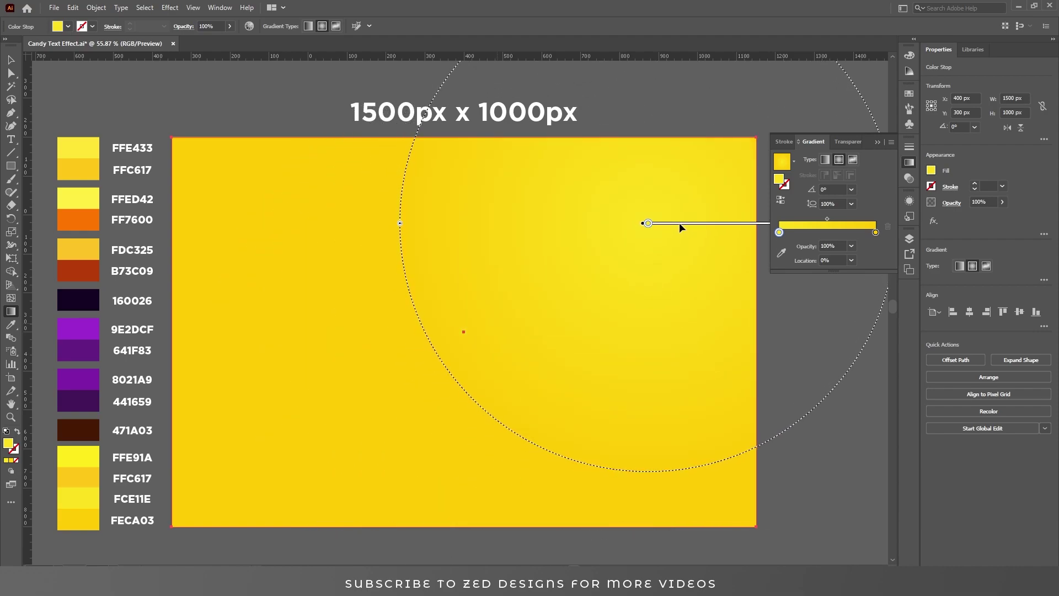
key("v")
left_click(909, 238)
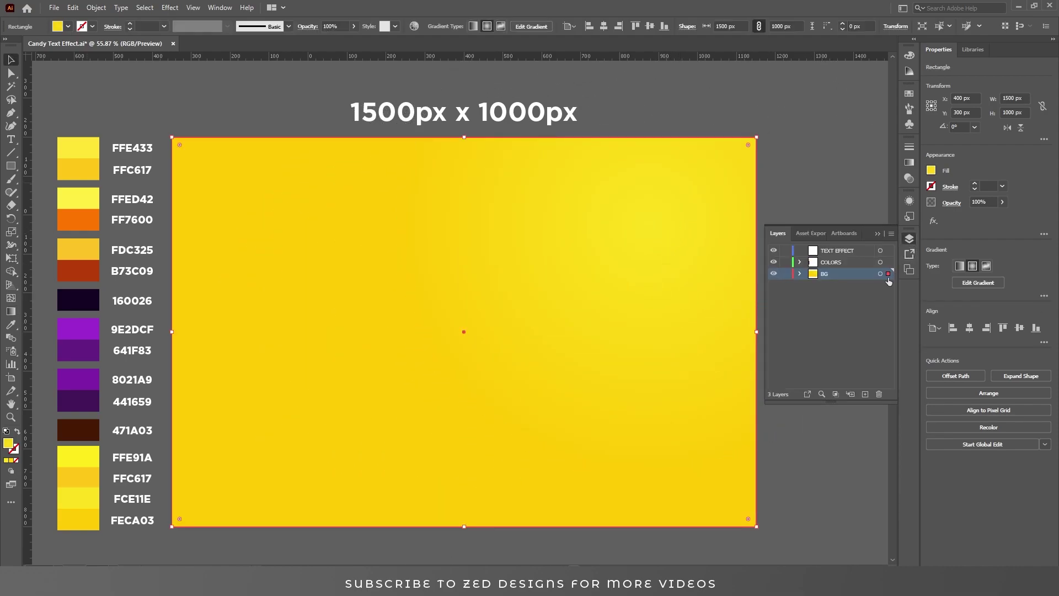
Draw a circle near the artboard centre with the Ellipse tool
left_click(11, 166)
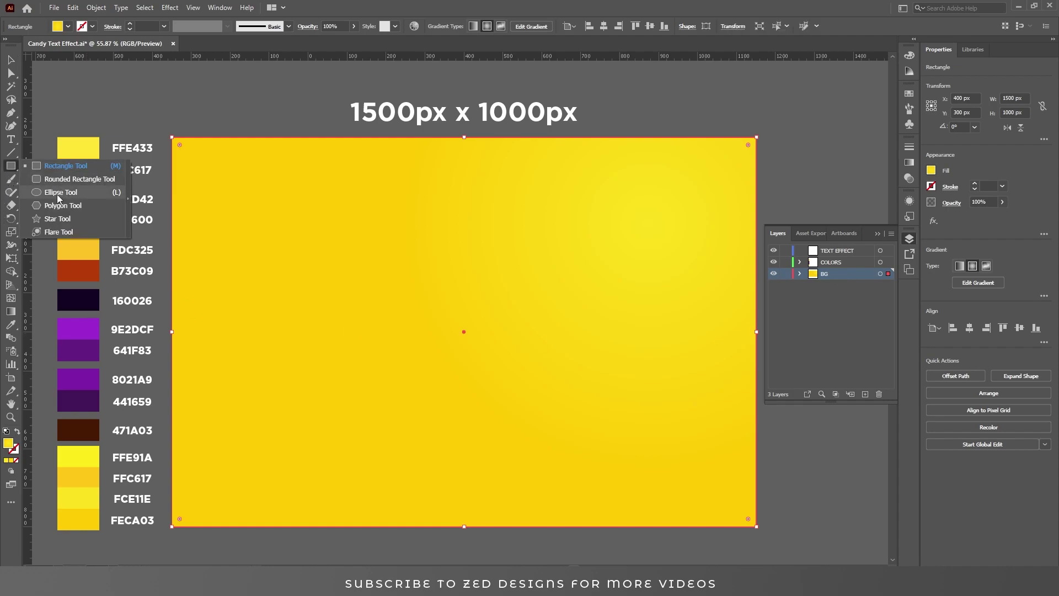
left_click(58, 192)
left_click_drag(412, 270, 514, 373)
key("v")
Size the circle to 110 × 110 px and align it to the artboard centre
left_click(1011, 101)
type("110")
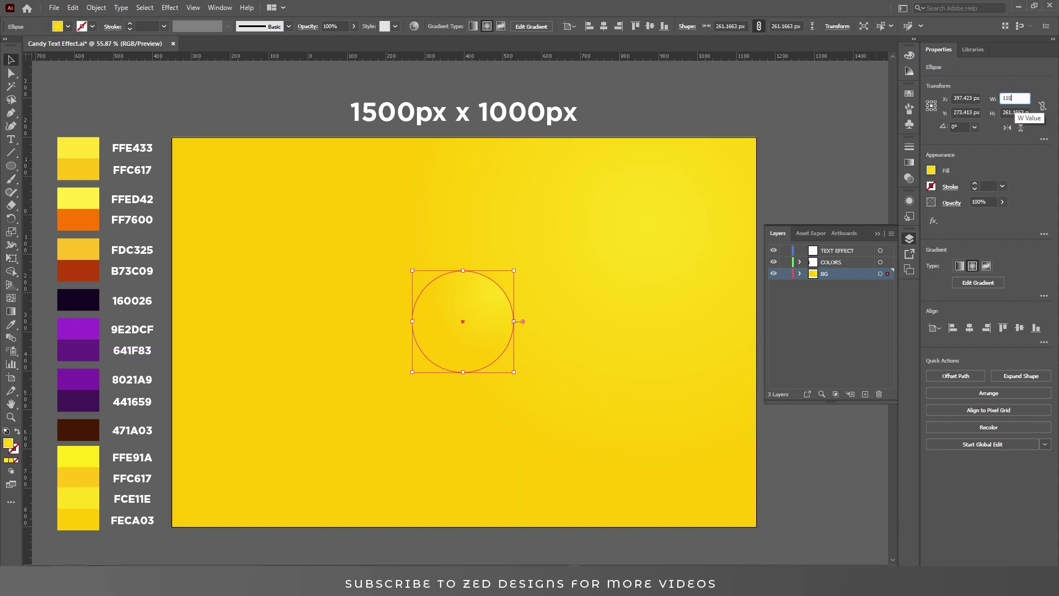
key("Tab")
type("1")
type("1")
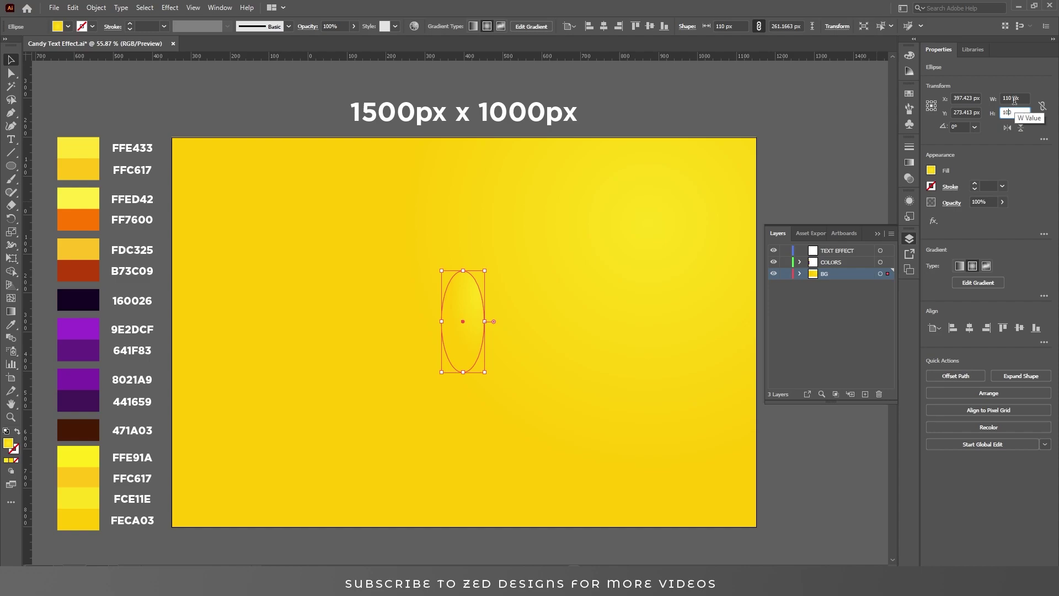
type("0")
key("Return")
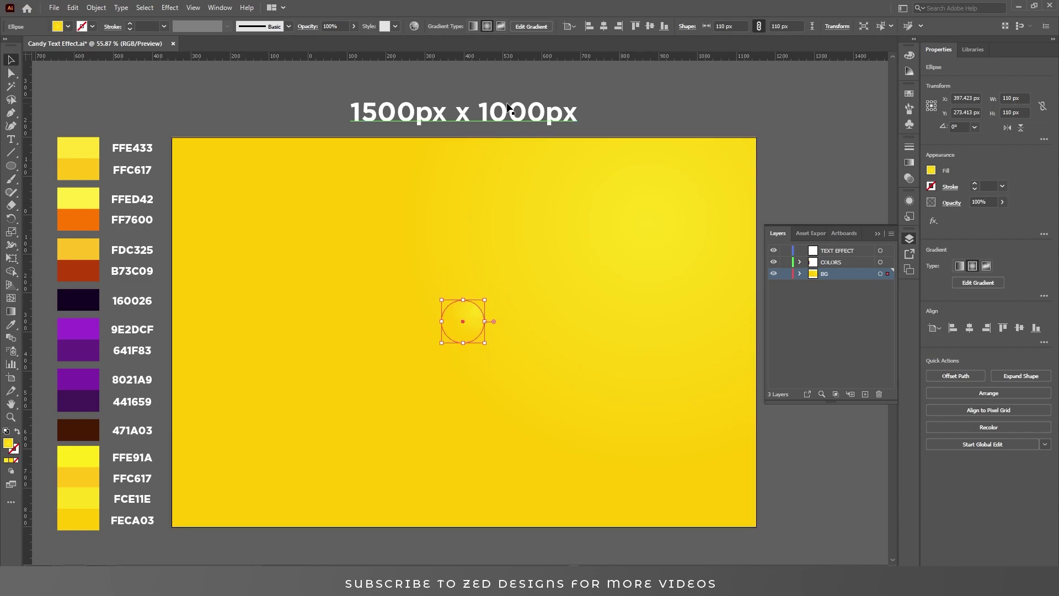
left_click(650, 26)
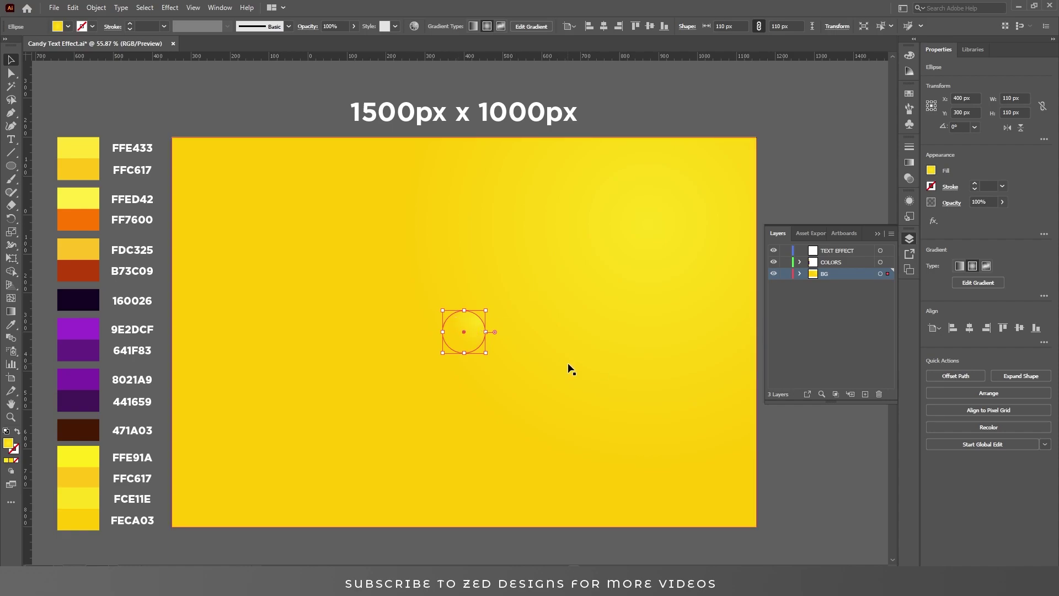
left_click(909, 201)
left_click(862, 255)
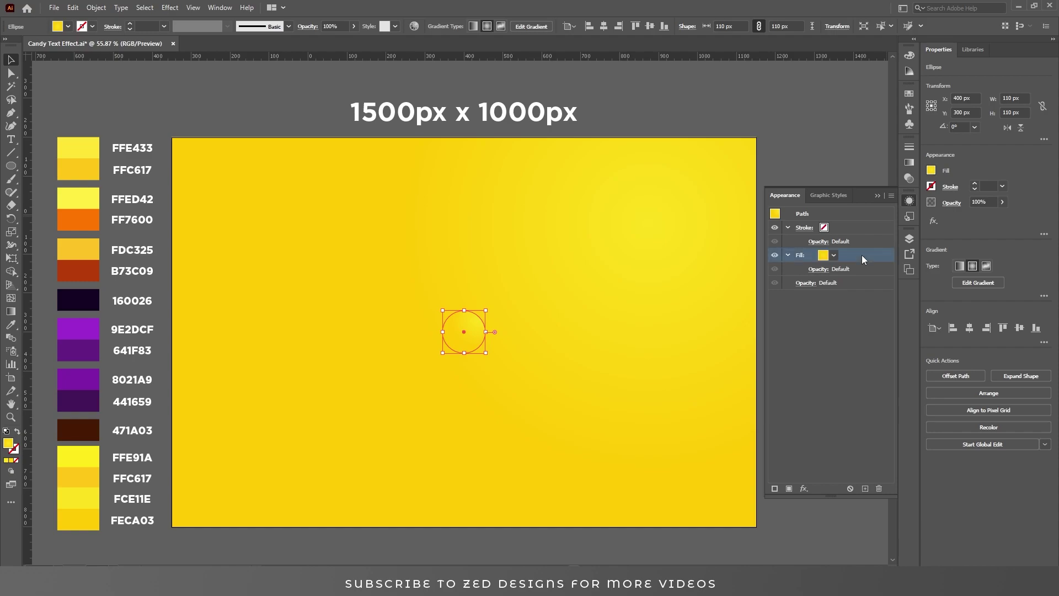
Colour the circle's fill FFE91A yellow
double_click(8, 443)
type("ffe91a")
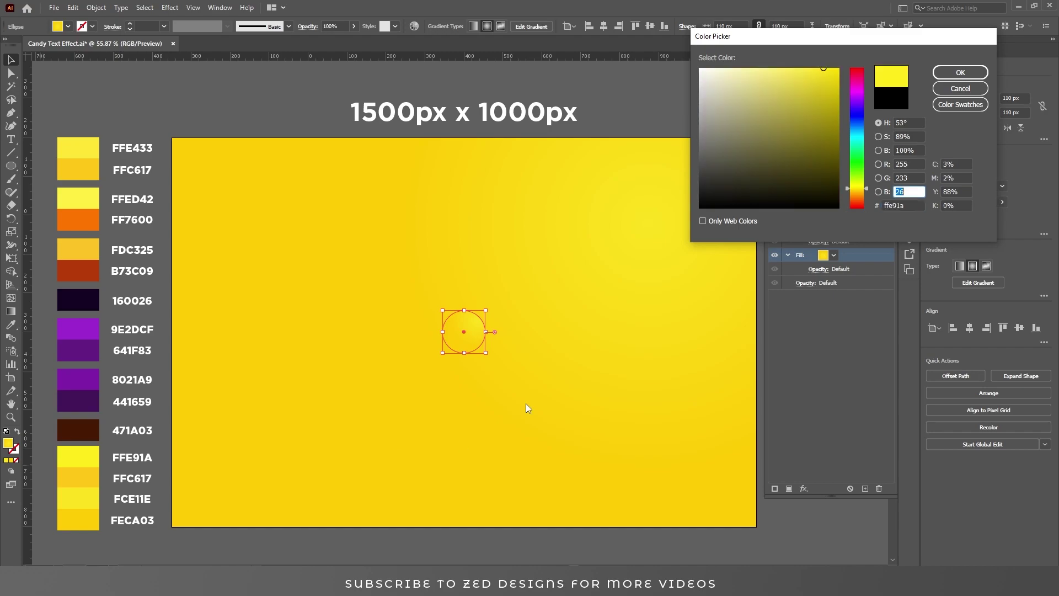
left_click(953, 73)
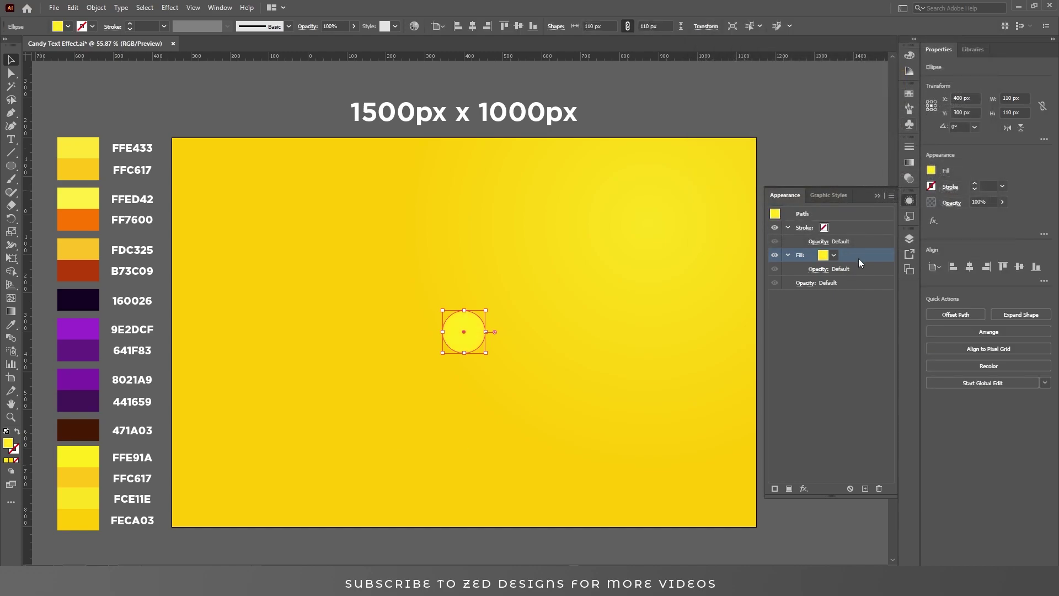
Add a second fill below and give it a 110 px Offset Path effect
left_click(865, 488)
left_click(852, 271)
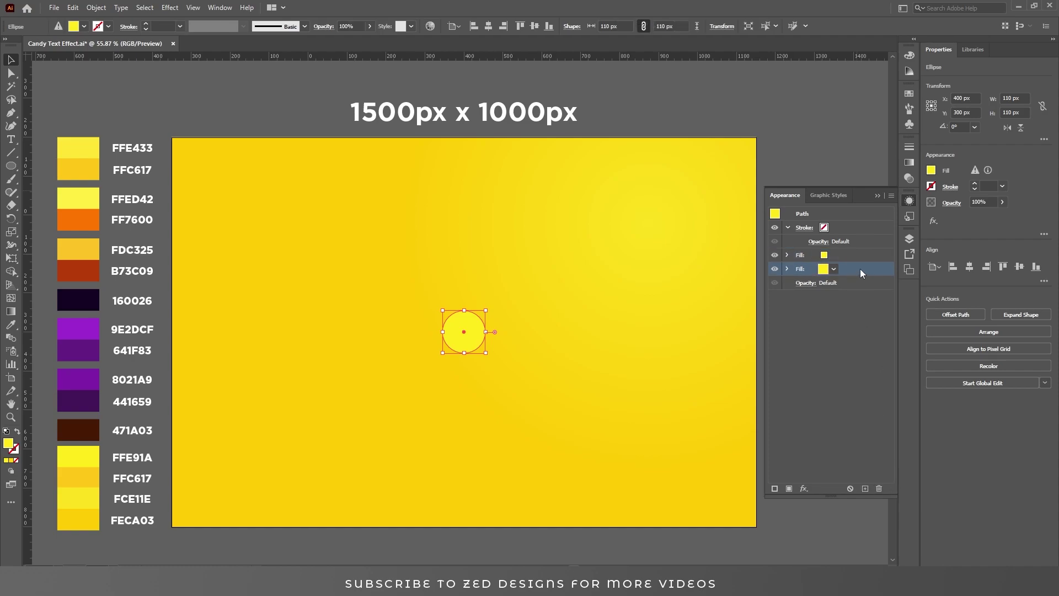
left_click(803, 488)
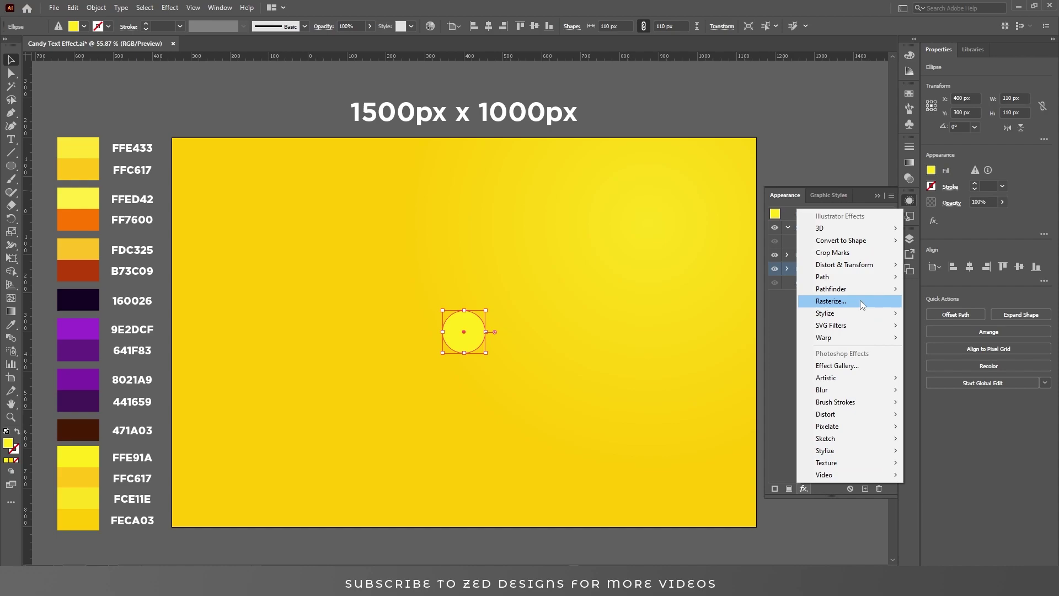
mouse_move(862, 280)
left_click(921, 278)
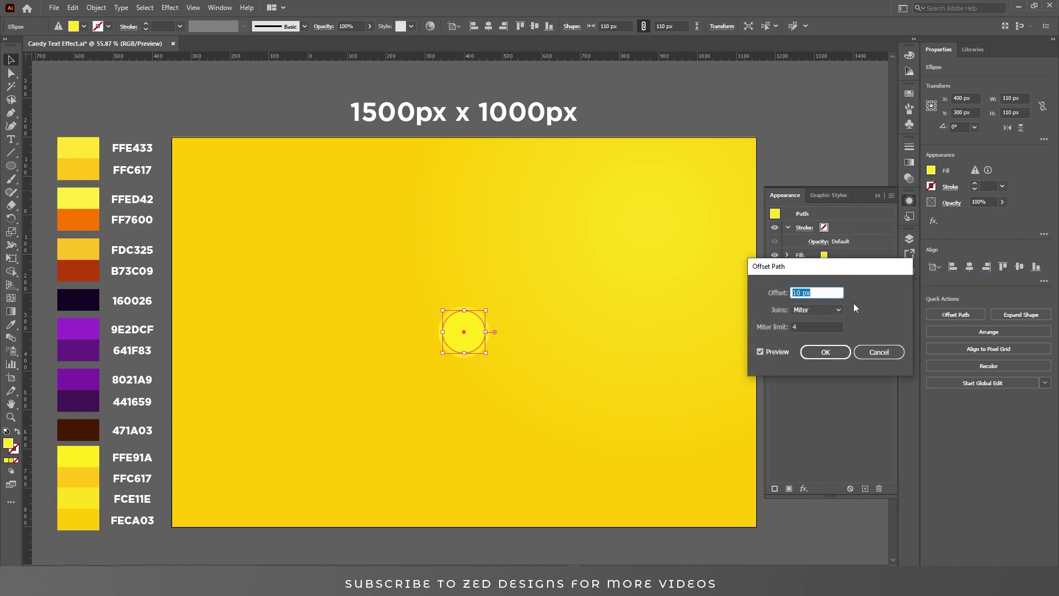
type("111")
key("Tab")
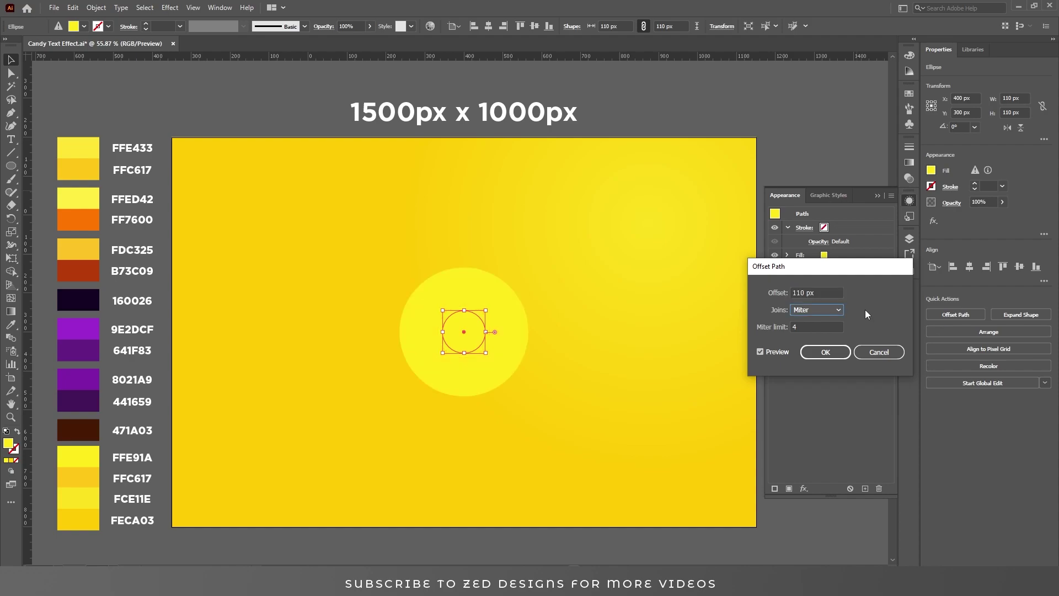
left_click(820, 352)
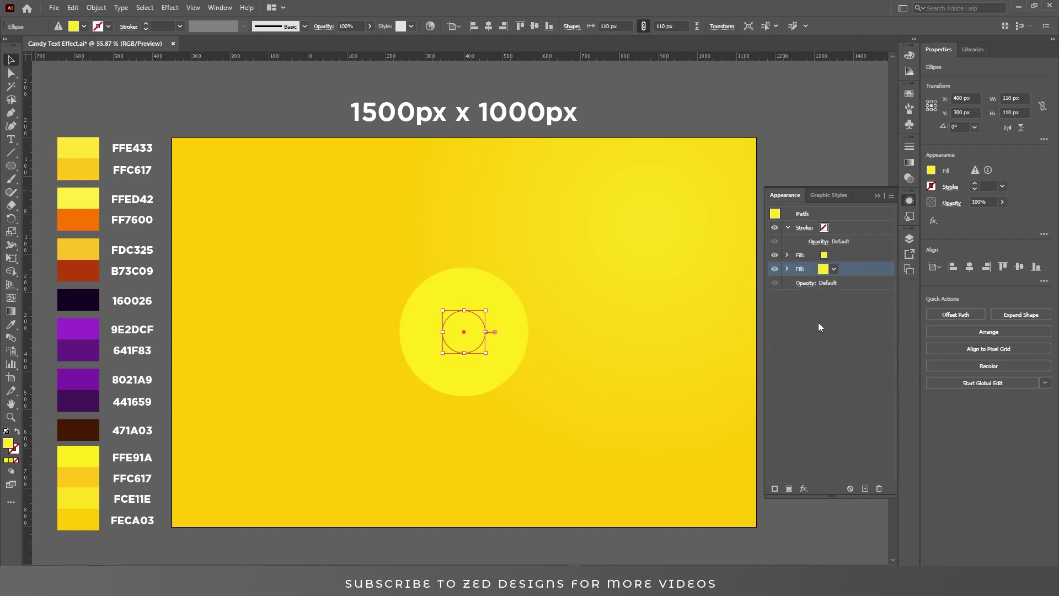
Recolour the offset fill to FFC617
double_click(8, 443)
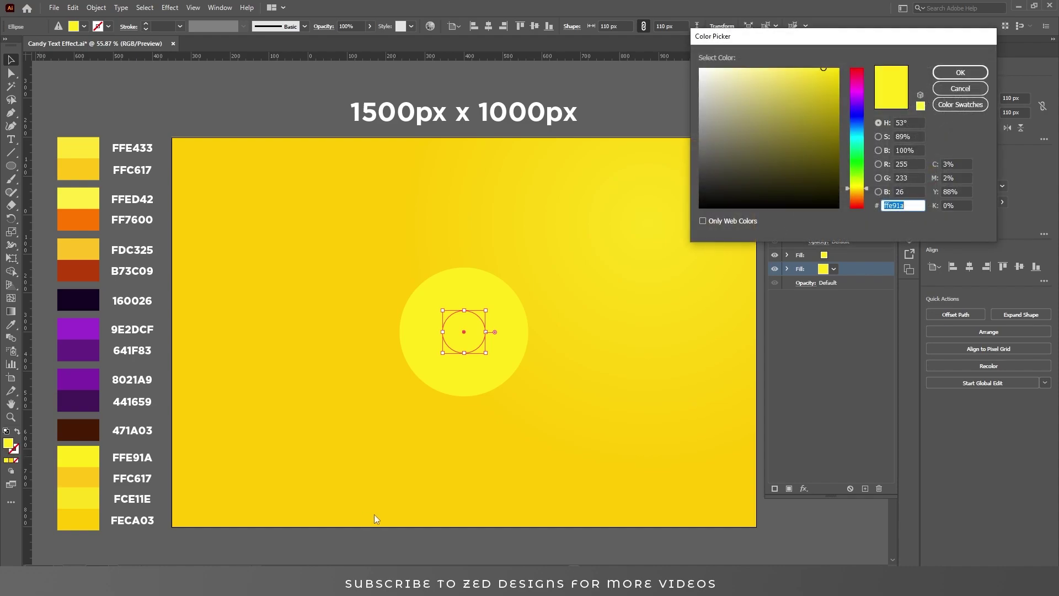
type("ffc617")
key("Tab")
left_click(966, 80)
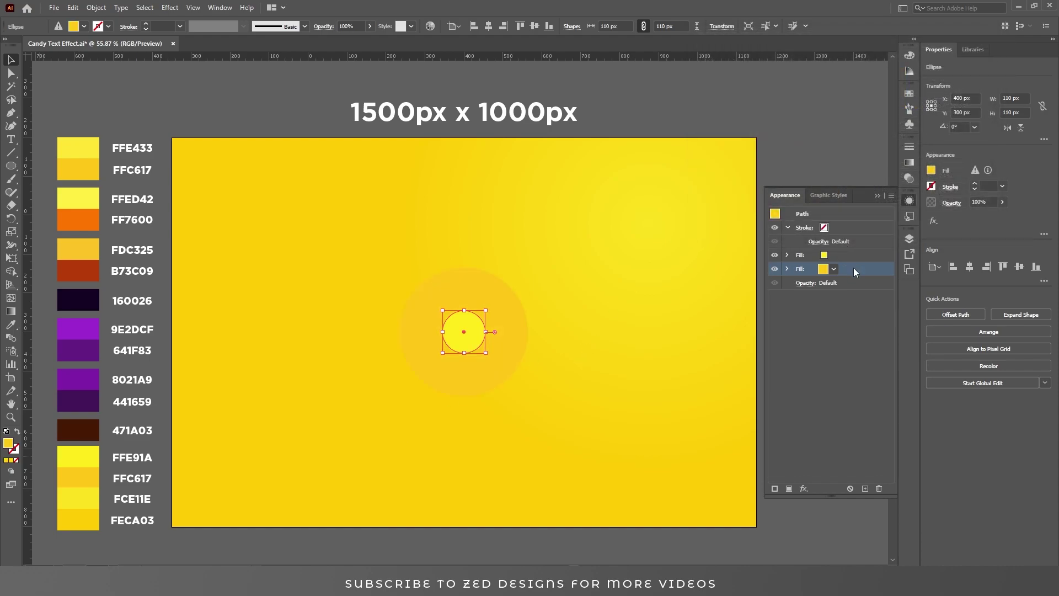
left_click(834, 269)
Duplicate the fill, recolour it FFE91A and raise its offset to 220 px
left_click(866, 487)
left_click(843, 283)
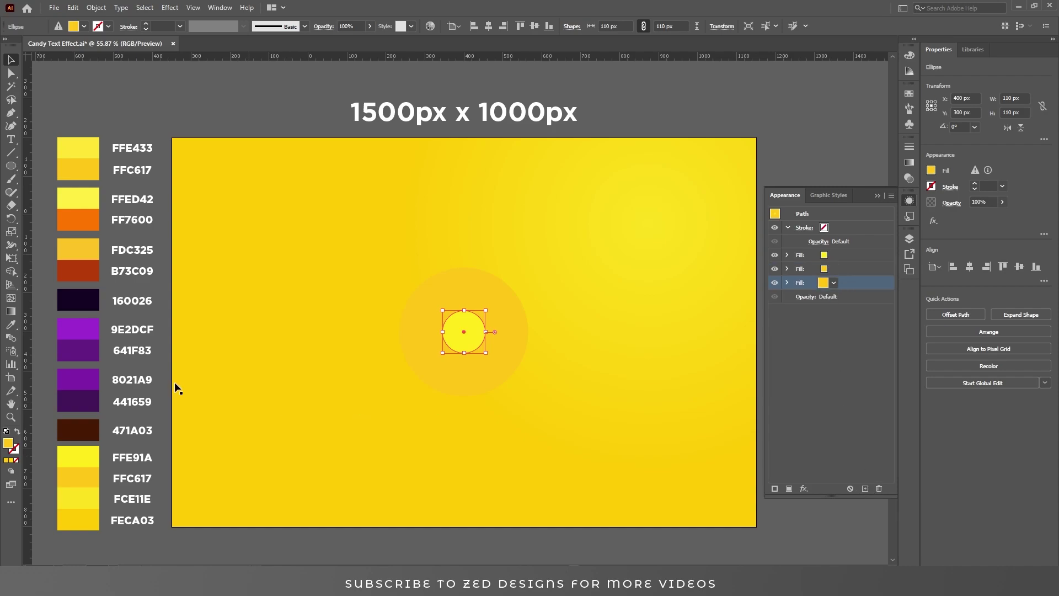
left_click(11, 324)
left_click(72, 450)
left_click(787, 282)
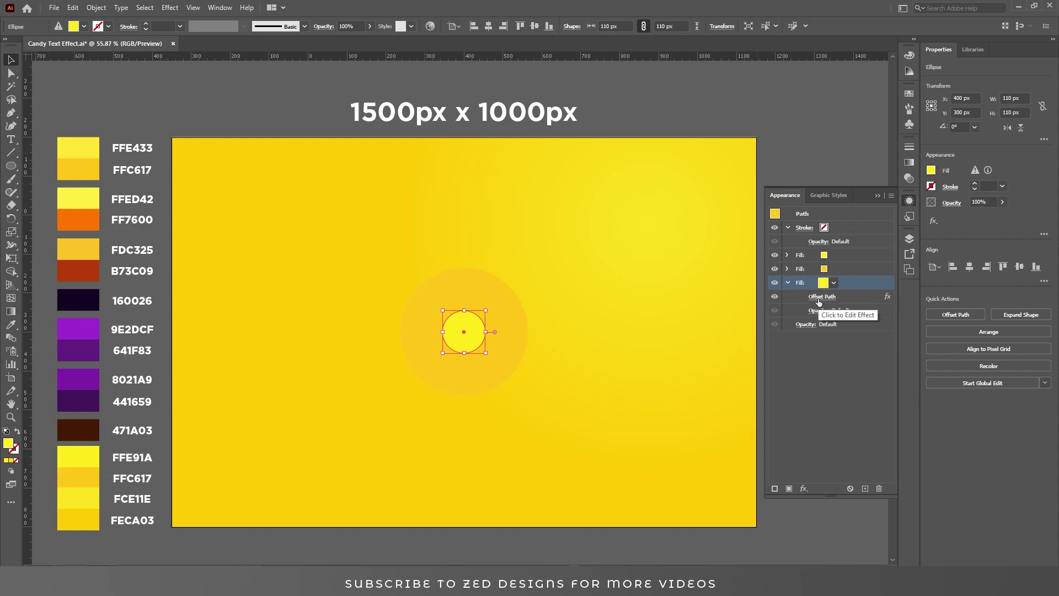
left_click(821, 297)
type("22")
key("Tab")
left_click(825, 351)
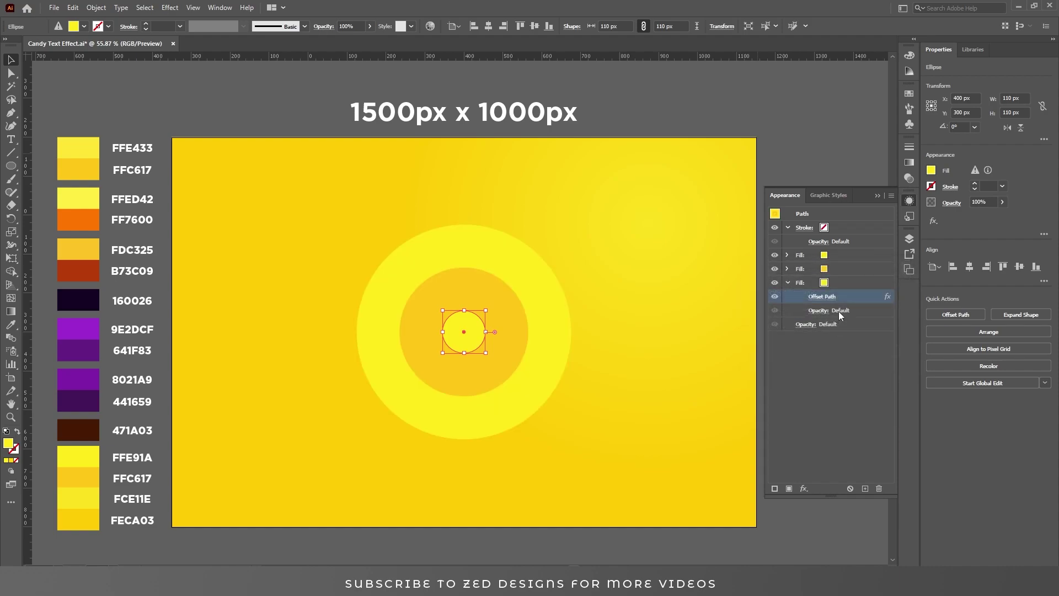
left_click(787, 282)
Add another fill sampled as FFC617 with a 330 px offset
left_click(865, 488)
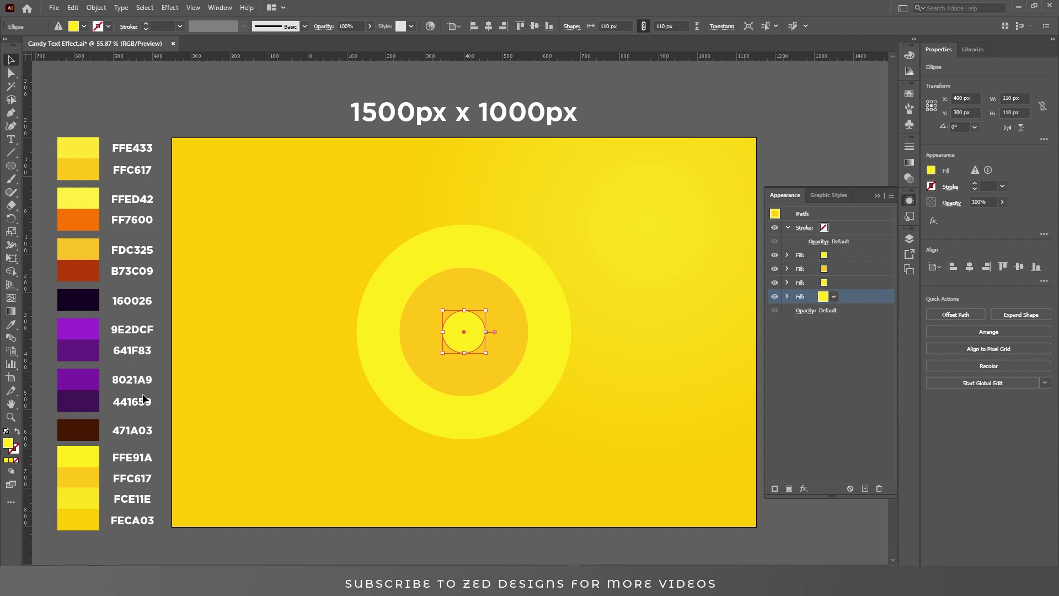
key("i")
left_click(78, 473)
key("v")
left_click(785, 297)
left_click(821, 314)
type("330")
key("Tab")
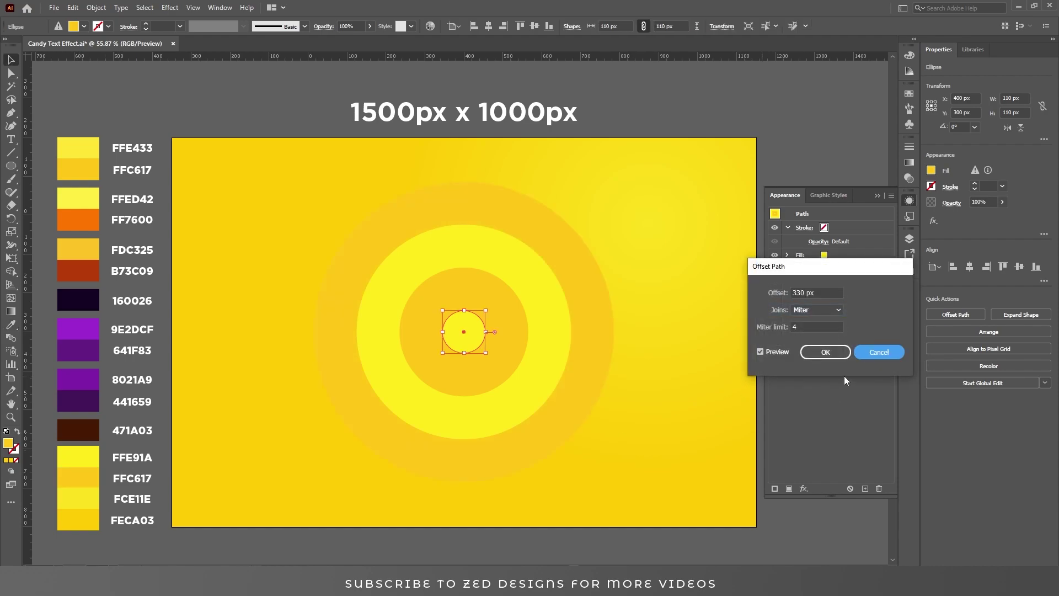
left_click(842, 348)
left_click(789, 297)
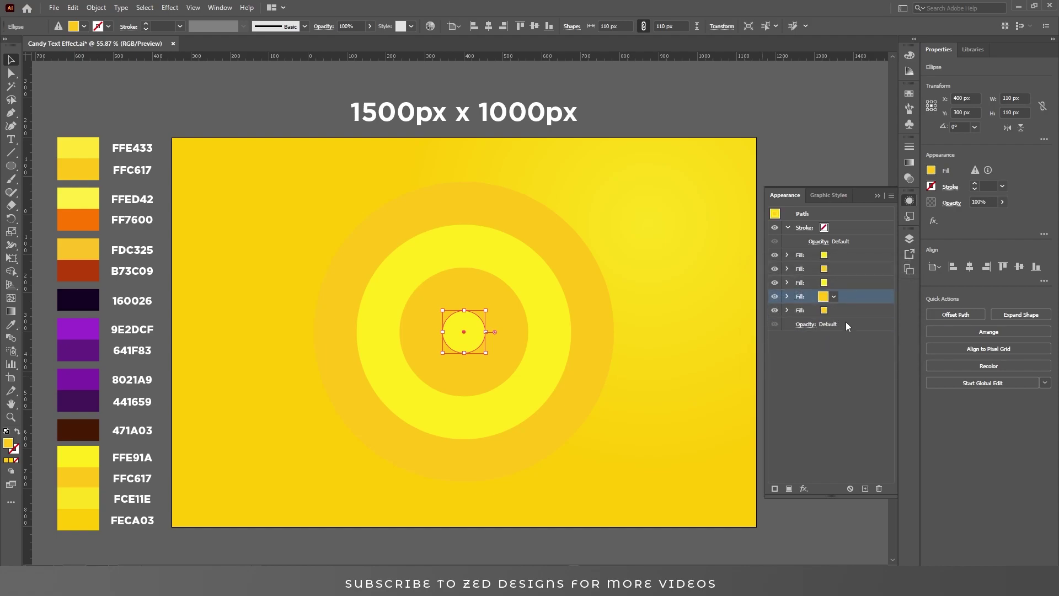
Add the next rings with 440 px and 550 px offsets
left_click(789, 310)
left_click(821, 323)
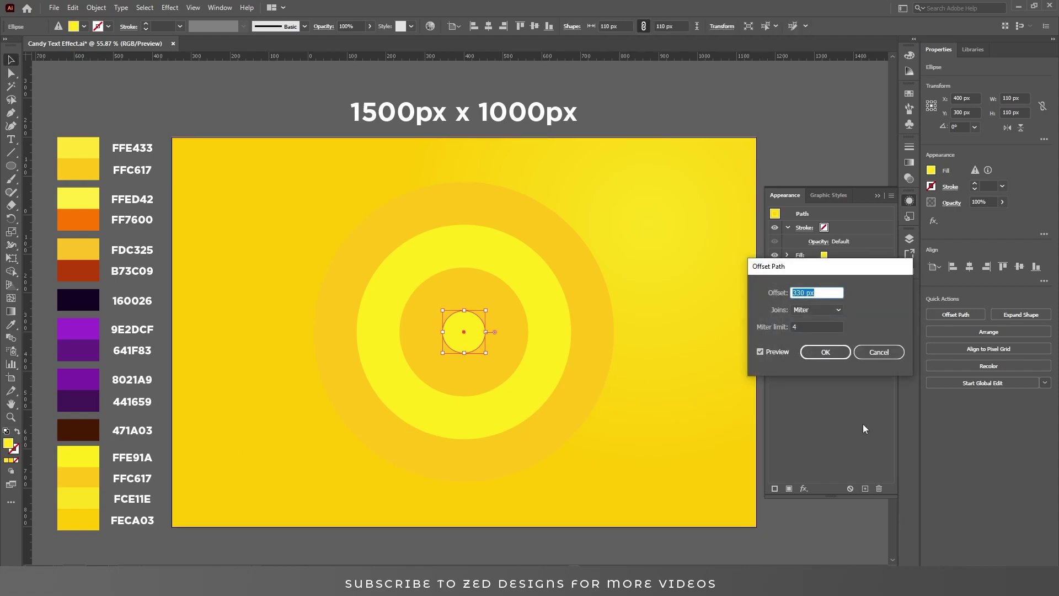
type("440")
key("Tab")
left_click(825, 352)
left_click(836, 309)
left_click(865, 488)
left_click(838, 326)
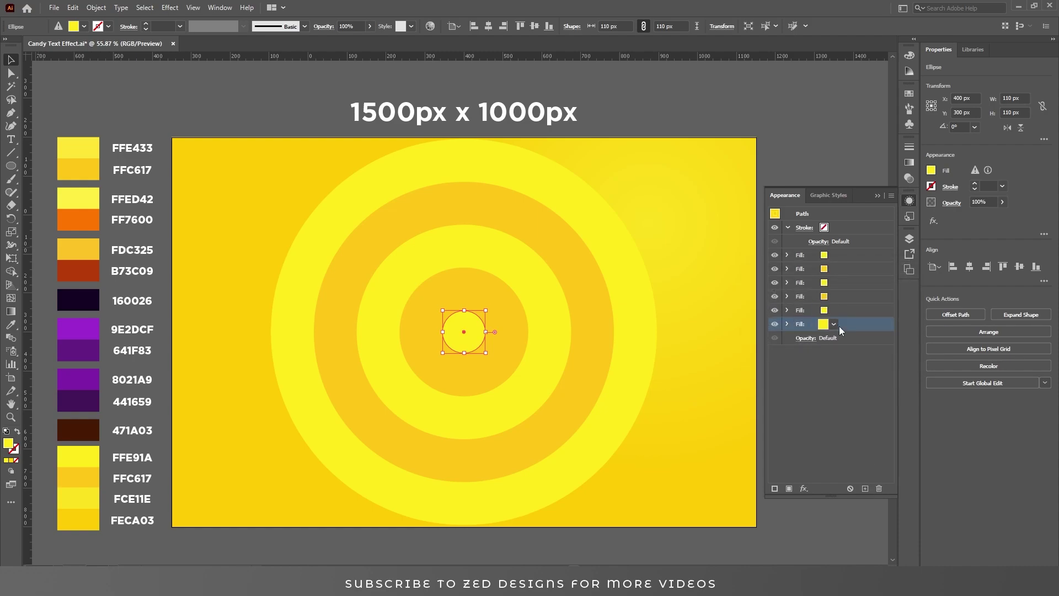
left_click(787, 323)
left_click(821, 338)
type("550")
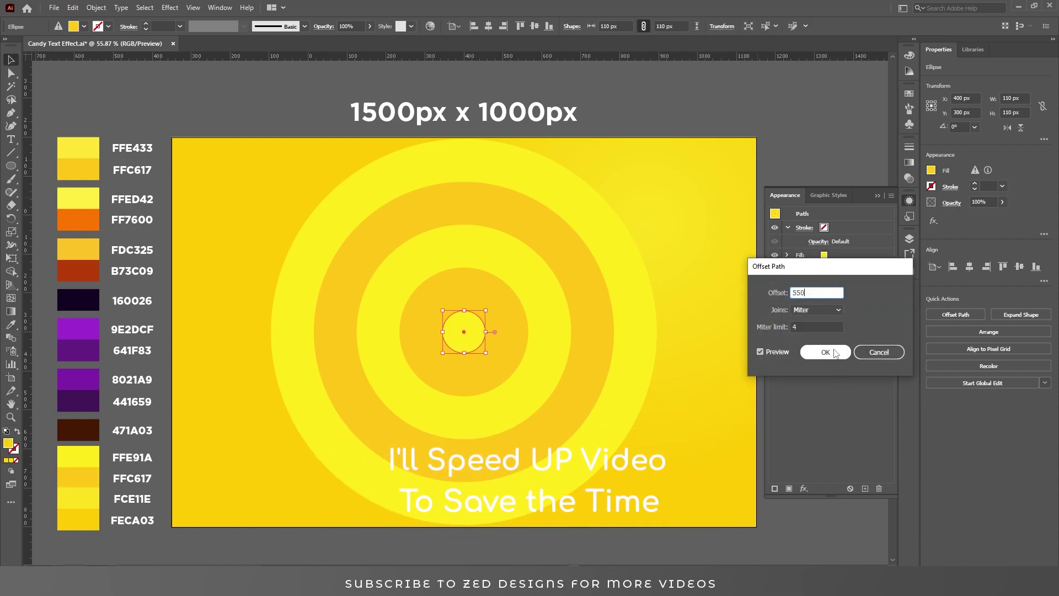
left_click(835, 353)
Add an FFE91A ring with a 660 px offset
left_click(799, 324)
left_click(865, 488)
left_click(799, 337)
key("i")
left_click(629, 406)
key("v")
left_click(786, 337)
left_click(821, 352)
type("660")
key("Tab")
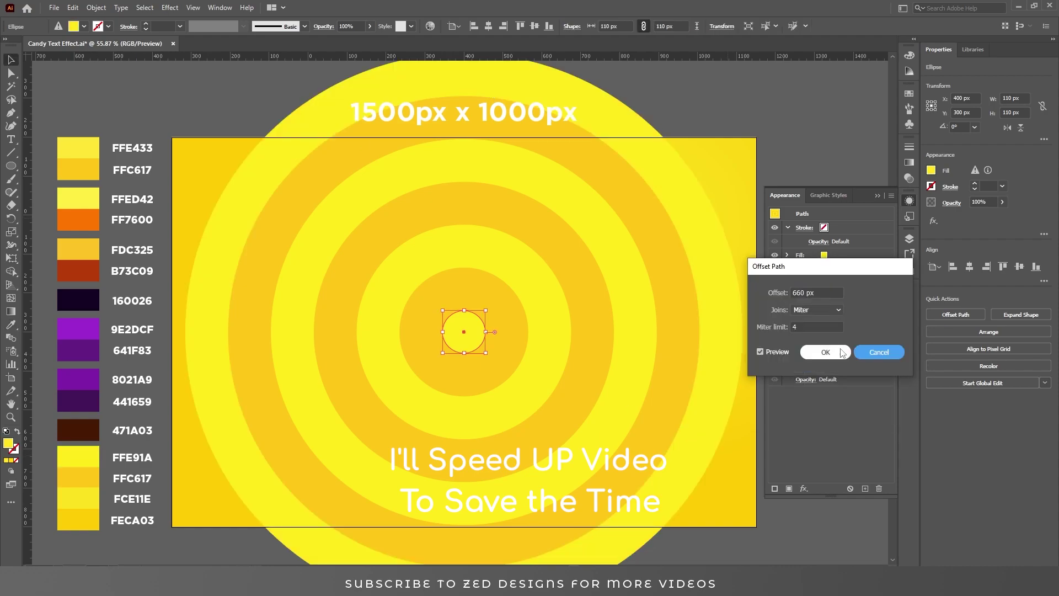
left_click(841, 352)
Add a duplicated ring with a 770 px offset
left_click(864, 488)
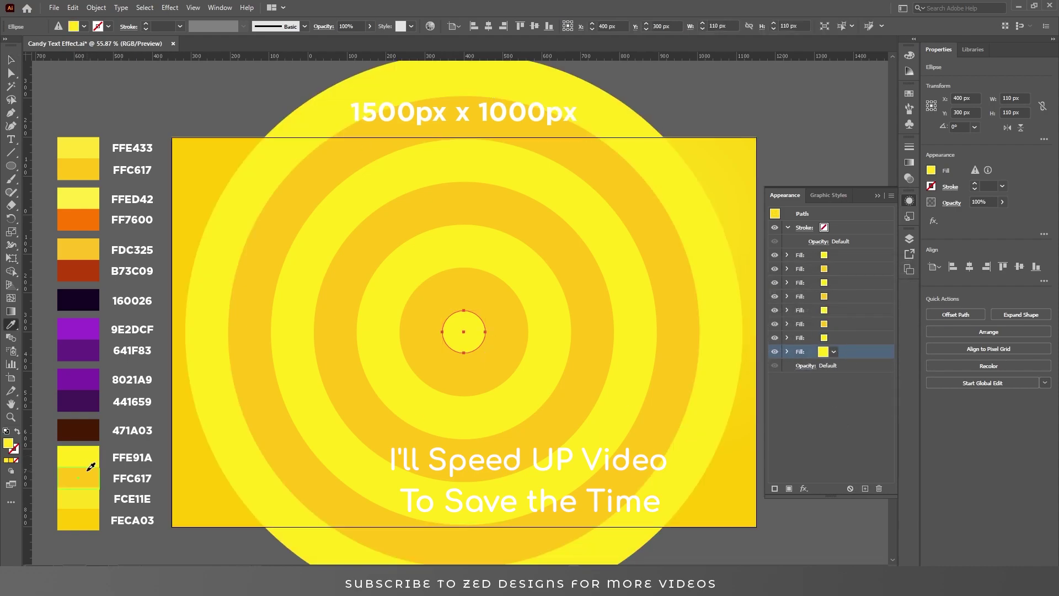
left_click(786, 351)
left_click(825, 365)
type("770")
key("Tab")
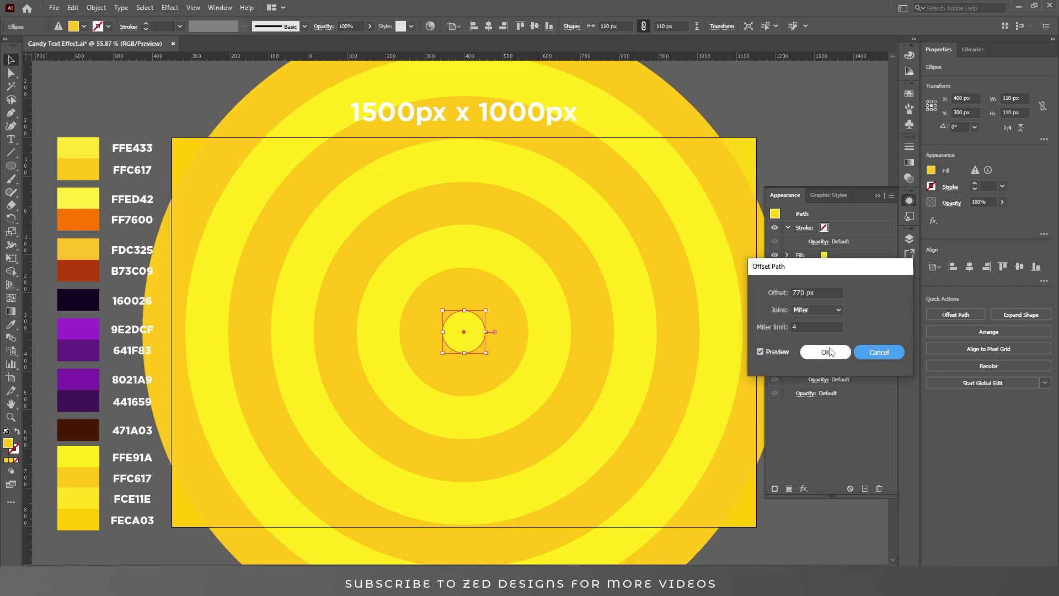
left_click(825, 352)
left_click(786, 351)
Add the outermost ring with an 880 px offset
left_click(863, 488)
left_click(786, 366)
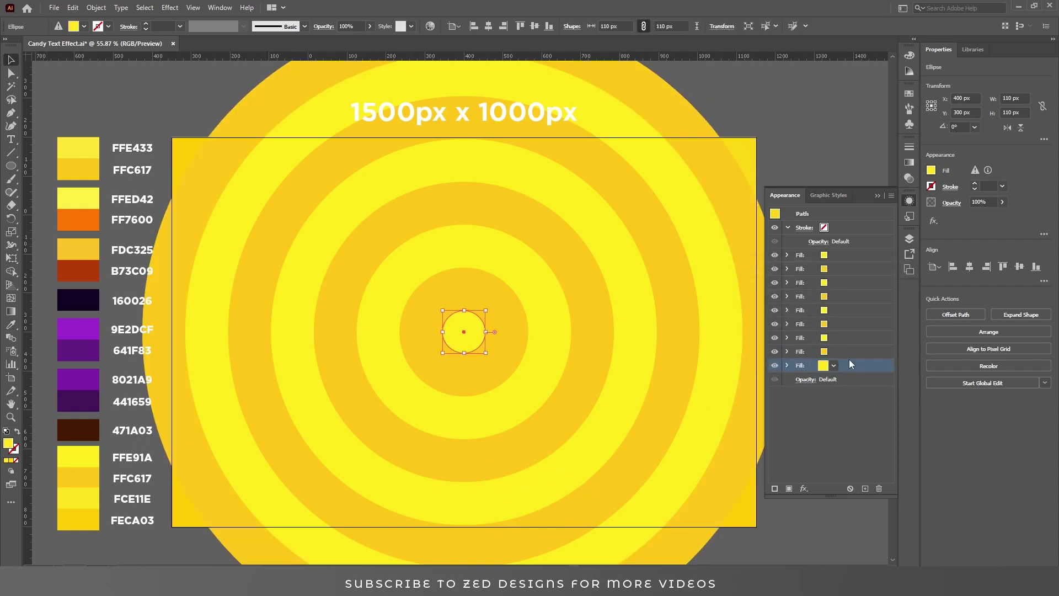
left_click(822, 379)
type("880")
key("Tab")
key("Return")
left_click(786, 365)
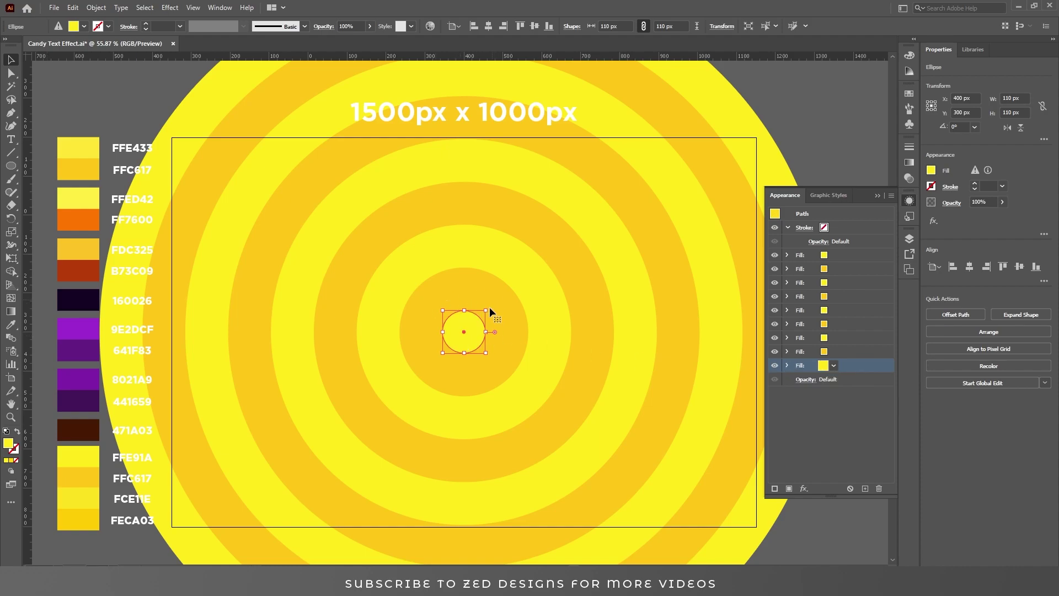
left_click(96, 7)
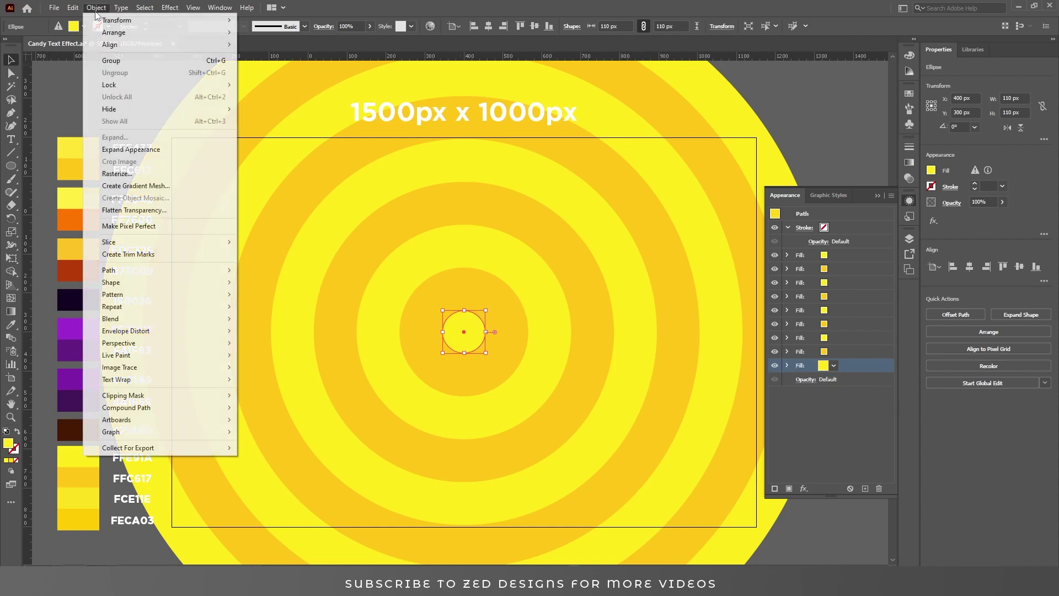
Expand the rings into separate shapes and reveal the BG layer's contents
left_click(132, 150)
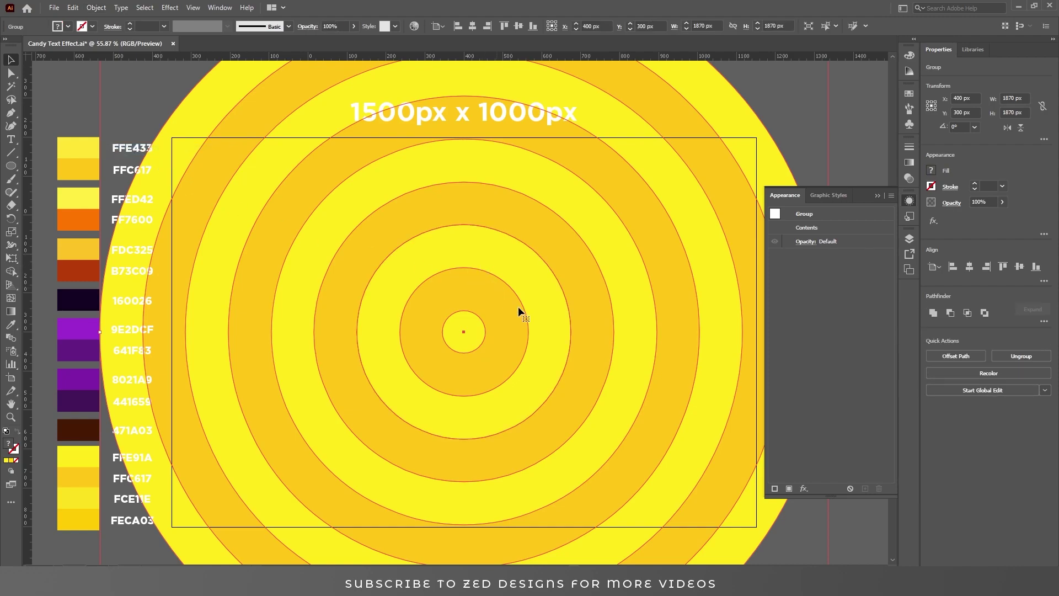
left_click(908, 239)
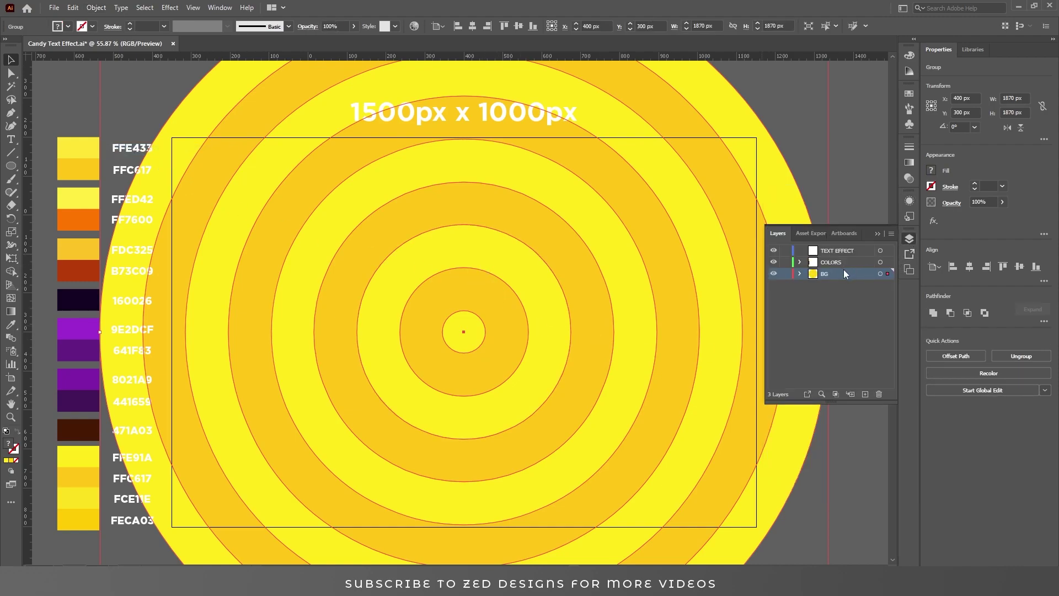
left_click(798, 274)
Draw a 1500 × 1000 px rectangle centred on the artboard
left_click(11, 165)
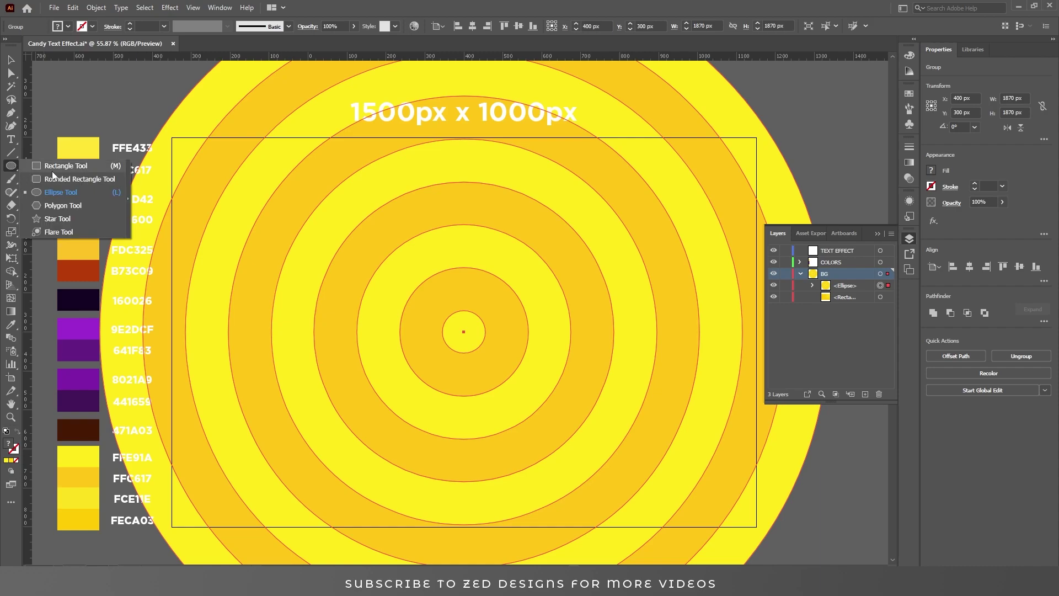
left_click(45, 168)
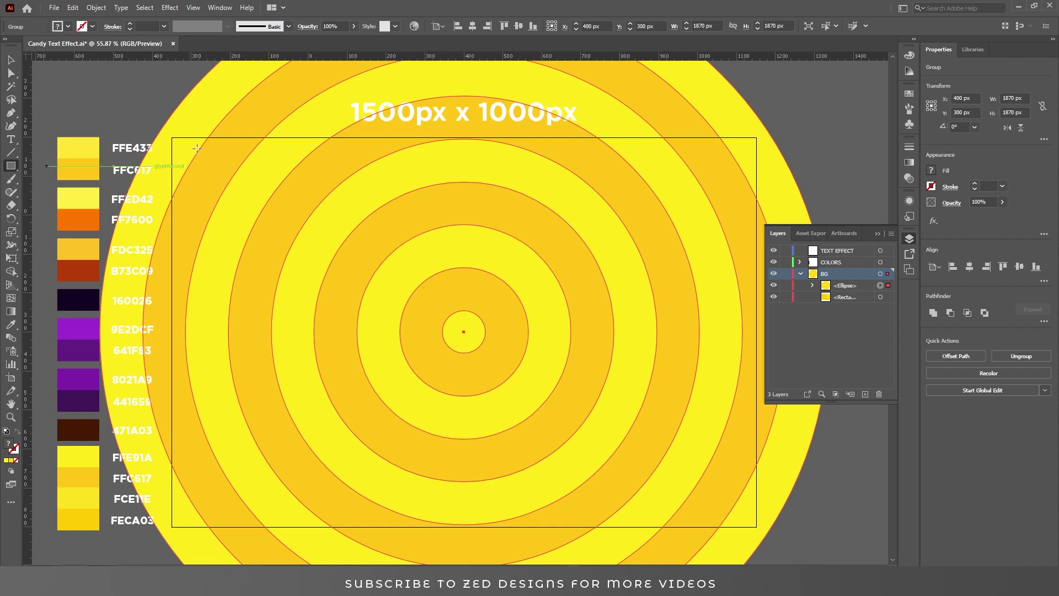
left_click_drag(193, 151, 693, 461)
key("v")
double_click(1009, 98)
type("1500")
key("Tab")
type("1000")
key("Return")
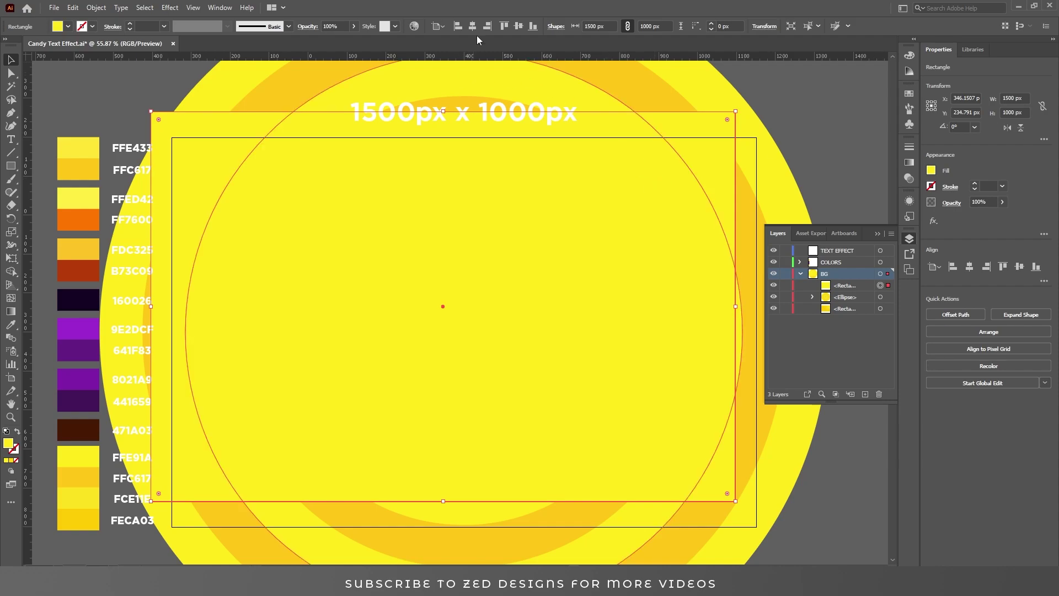
left_click(472, 26)
left_click(519, 26)
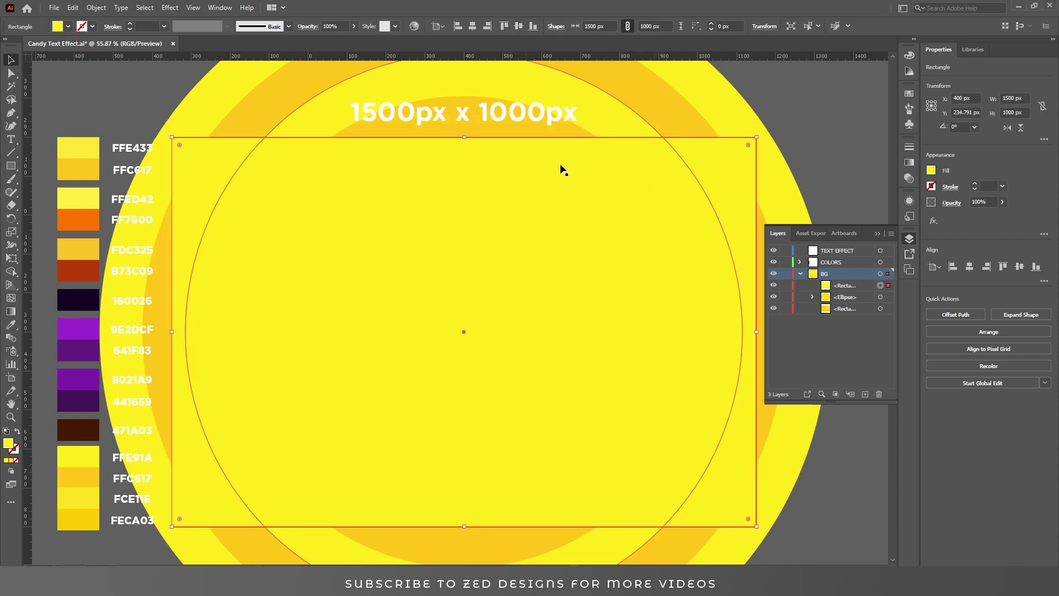
Select the rings group with the rectangle and make a clipping mask
left_click(880, 296)
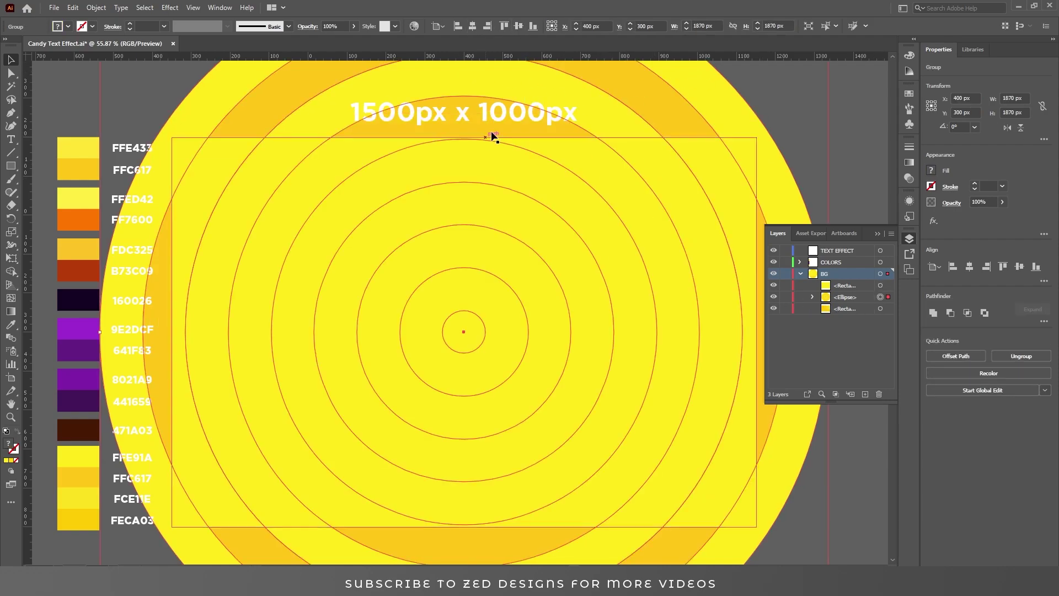
left_click(880, 286, "shift")
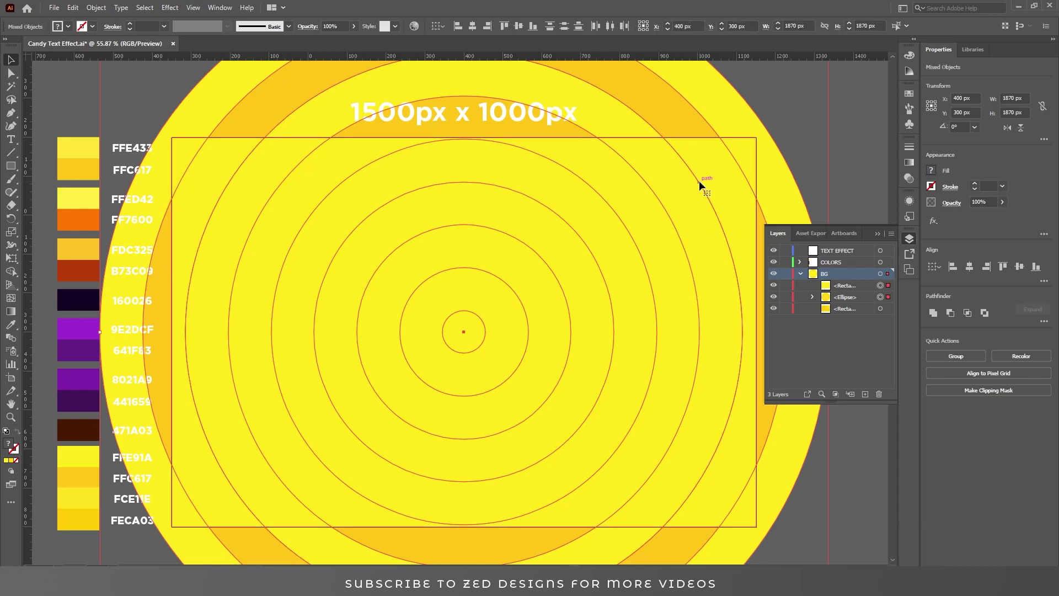
right_click(674, 187)
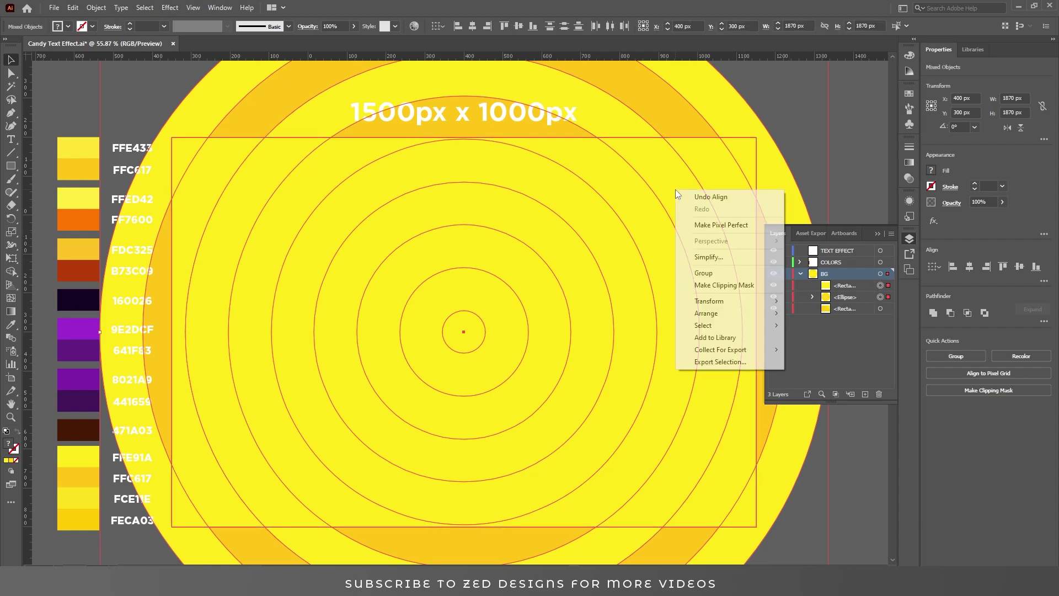
left_click(727, 288)
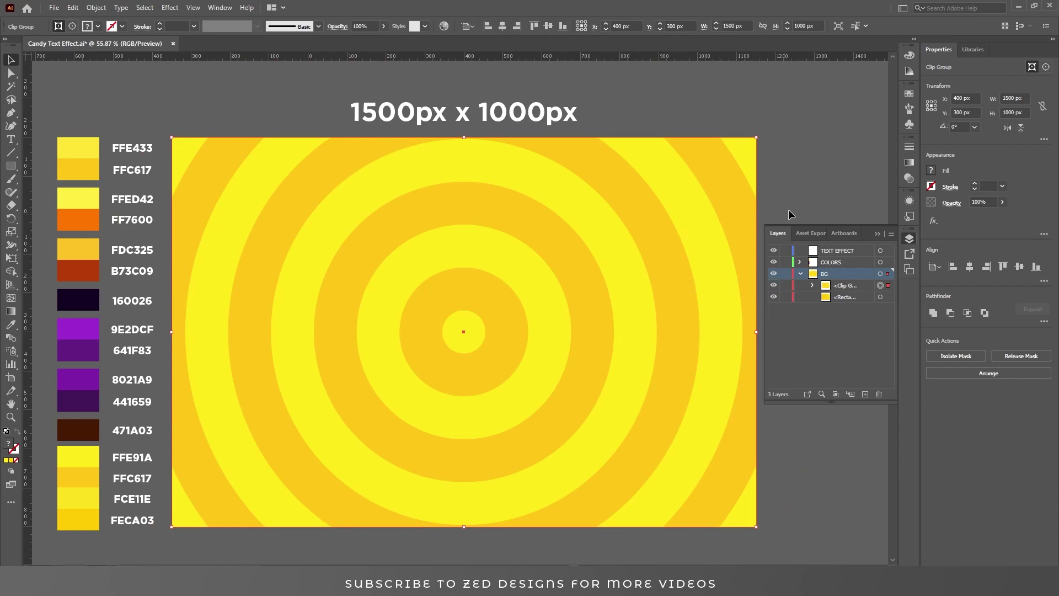
Move the ringed Clip Group below the yellow gradient rectangle in the Layers panel
left_click(855, 289)
left_click_drag(855, 286, 854, 300)
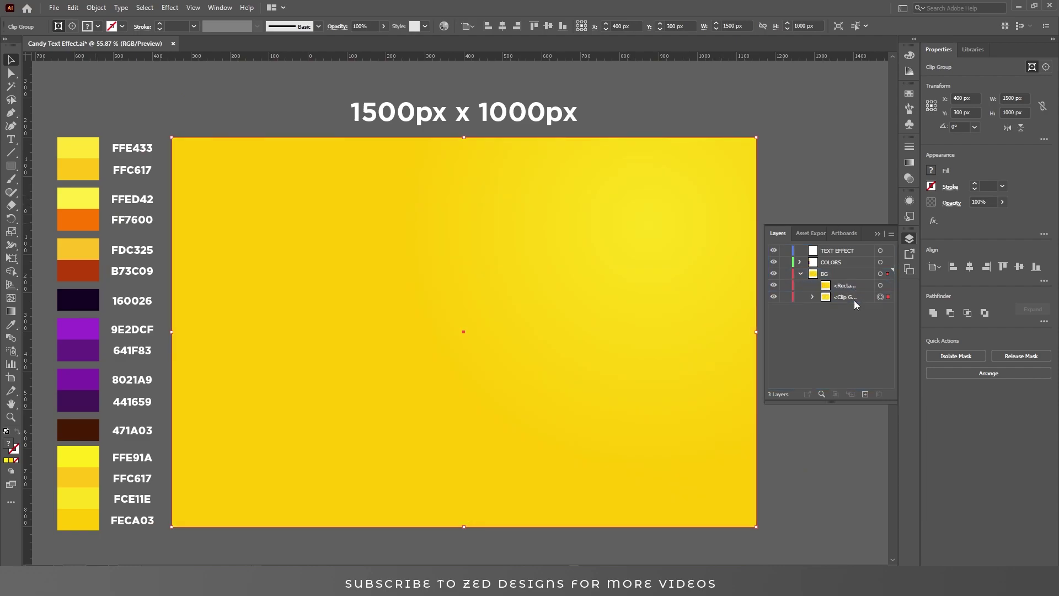
left_click(820, 199)
left_click(522, 288)
left_click_drag(523, 289, 548, 315)
key("ctrl+z")
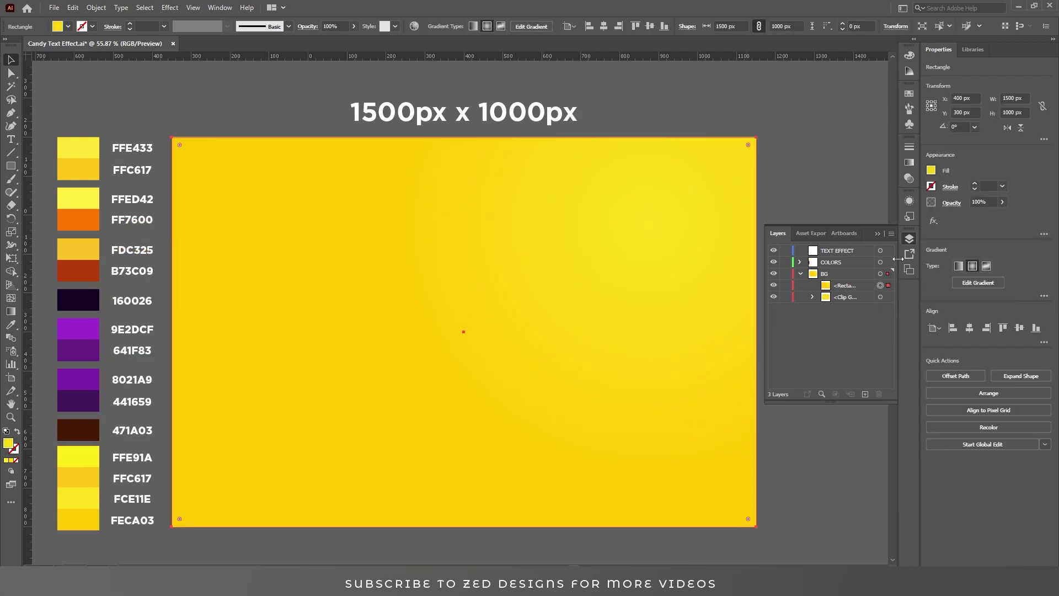
Set the gradient rectangle's blend mode to Darken so the rings show through
left_click(953, 205)
left_click(864, 222)
left_click(860, 251)
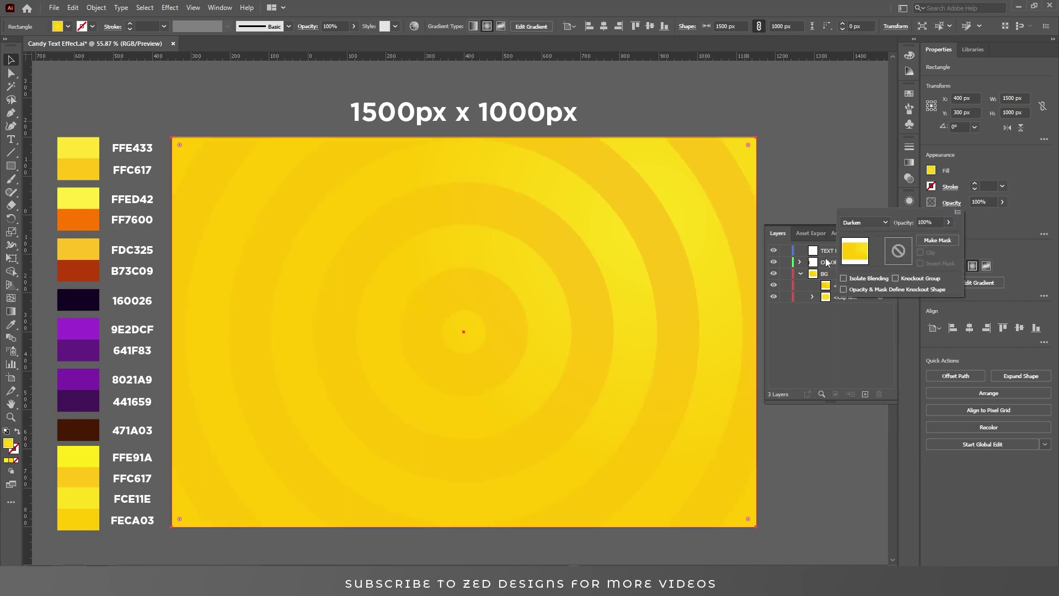
left_click(837, 315)
Collapse and lock the BG layer, then make TEXT EFFECT the working layer
left_click(823, 276)
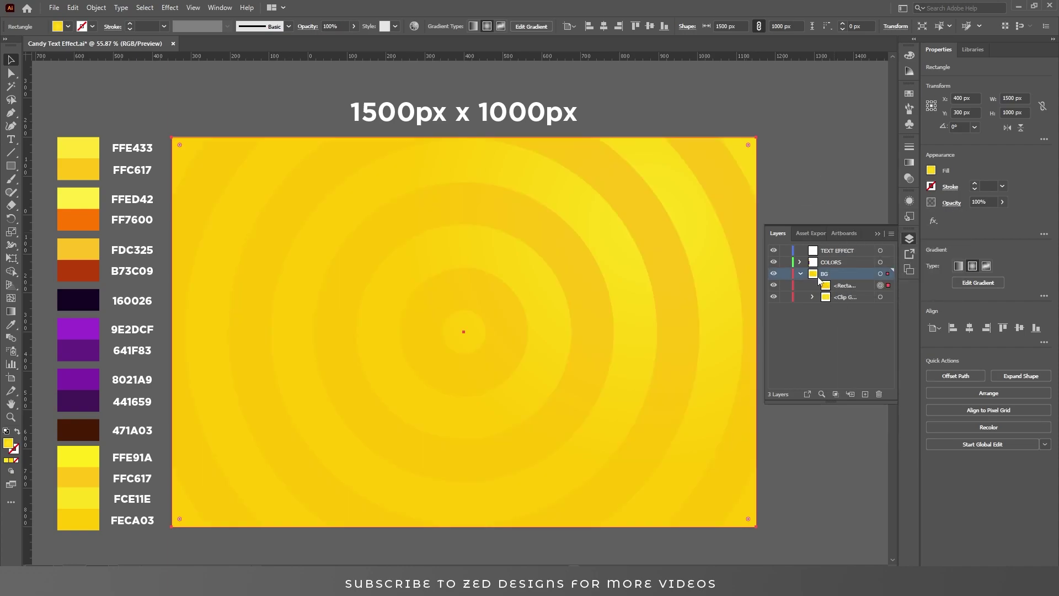
left_click(801, 274)
left_click(476, 284)
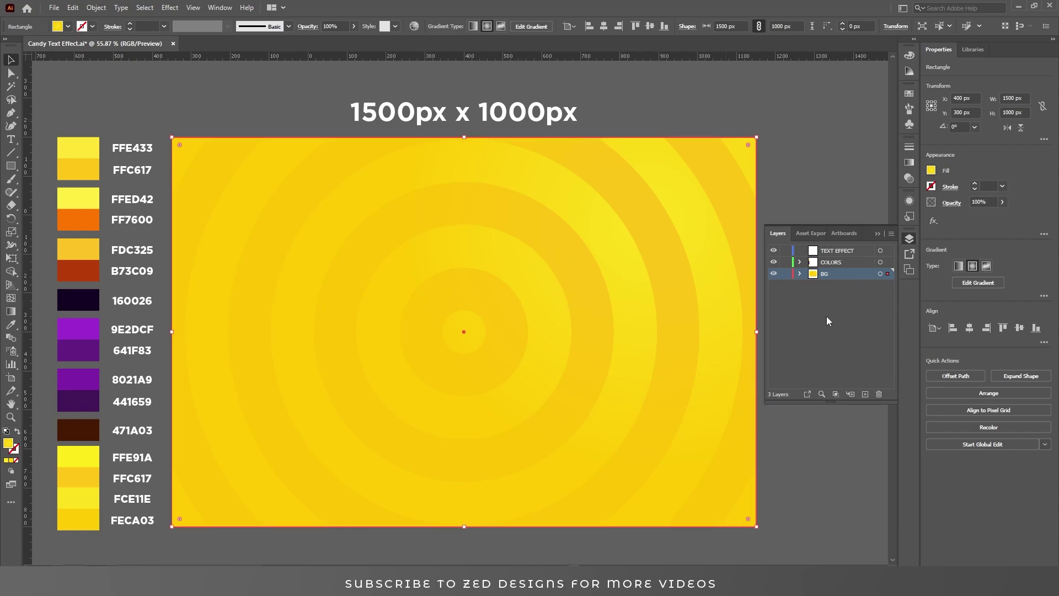
left_click(785, 273)
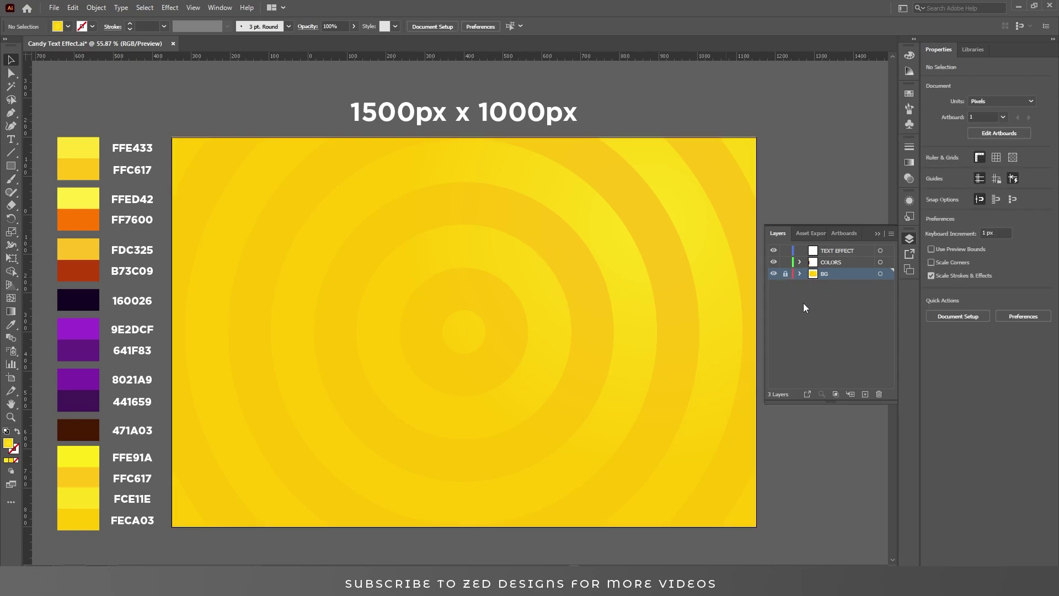
left_click(839, 251)
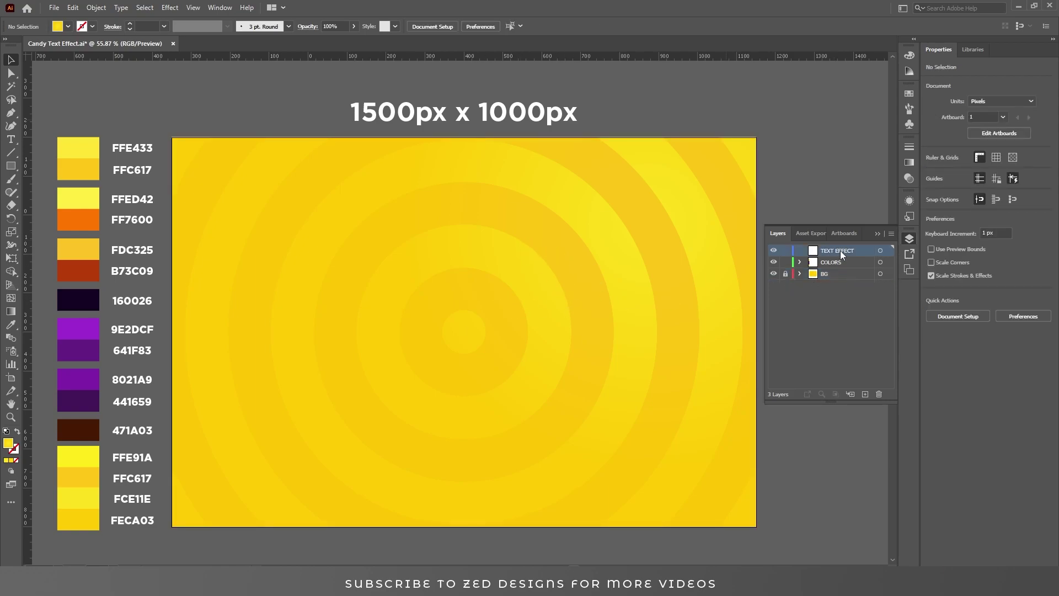
left_click(878, 234)
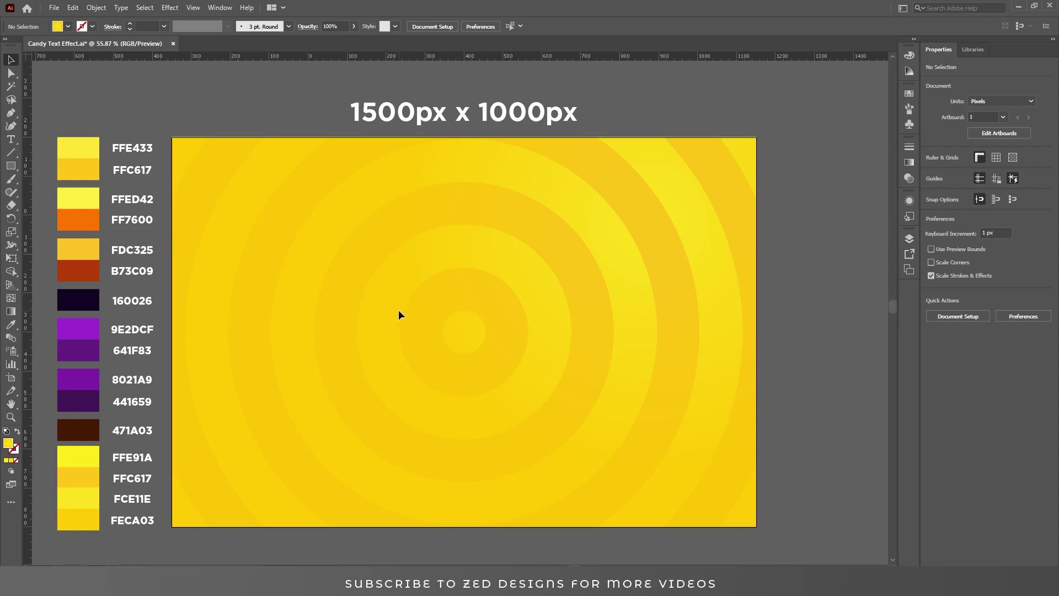
Type 'Candy' and centre it horizontally and vertically on the artboard
key("t")
left_click(405, 271)
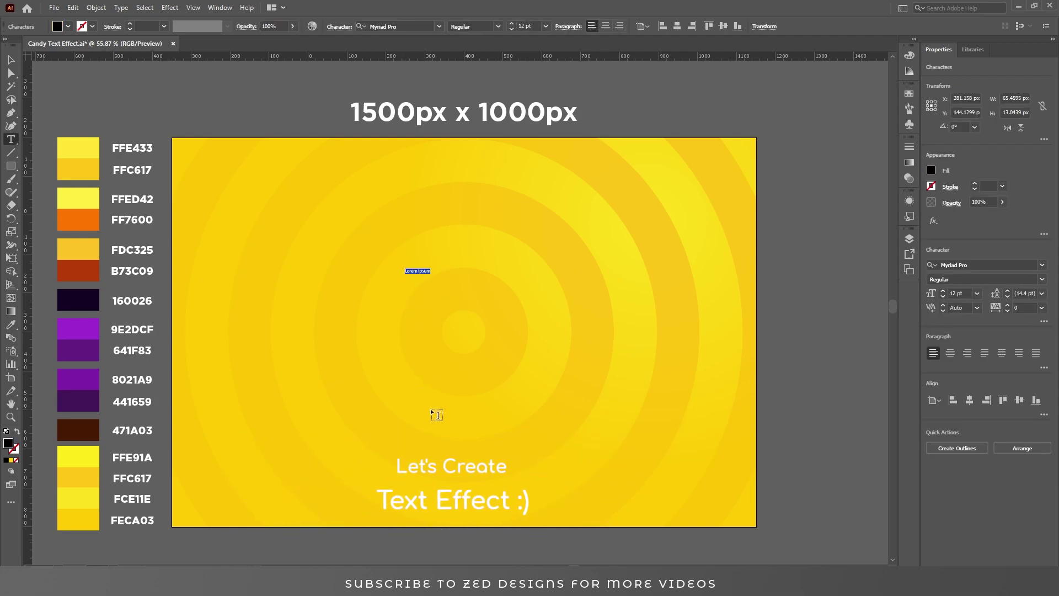
type("Candy")
left_click(11, 60)
left_click(605, 27)
left_click(700, 26)
left_click(746, 26)
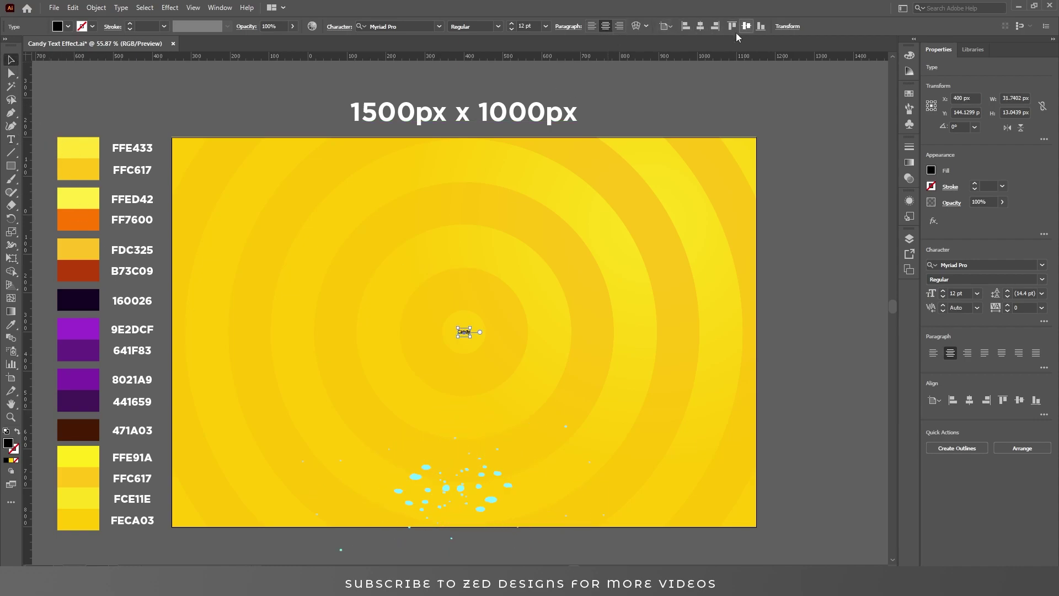
Set the Candy text to Anthemis Personal Use Only at 750 pt
left_click(411, 26)
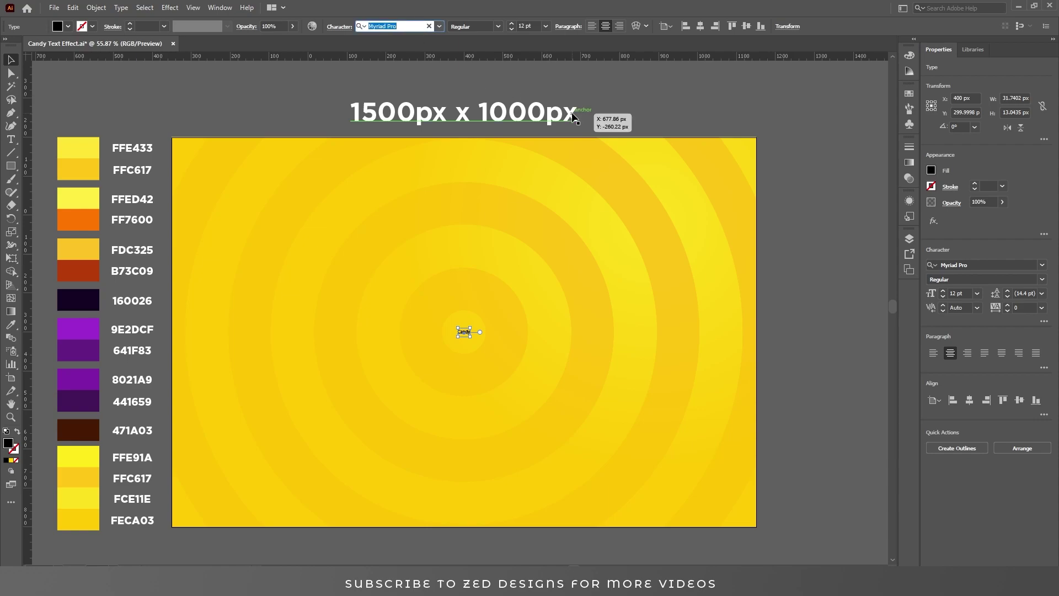
type("ant")
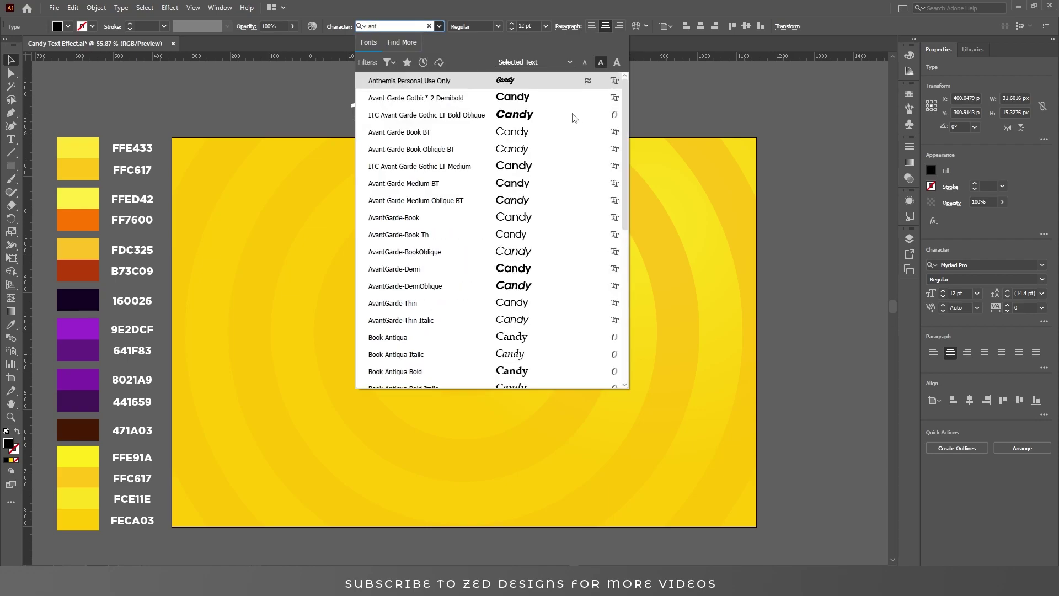
key("Return")
left_click(957, 293)
type("750")
key("Return")
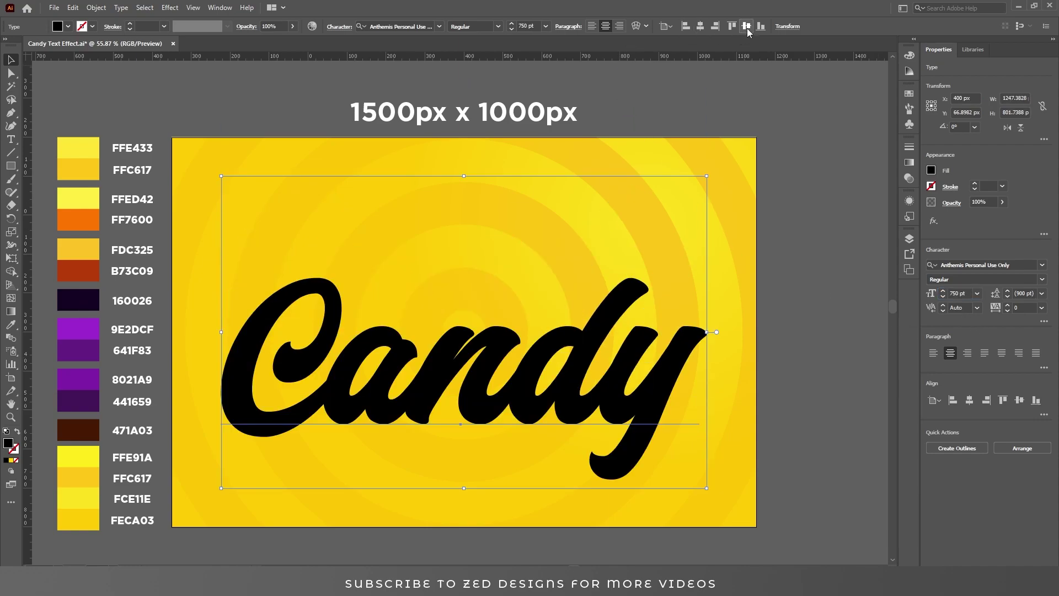
Raise Candy slightly on the artboard and set its fill to None
left_click_drag(610, 312, 617, 279)
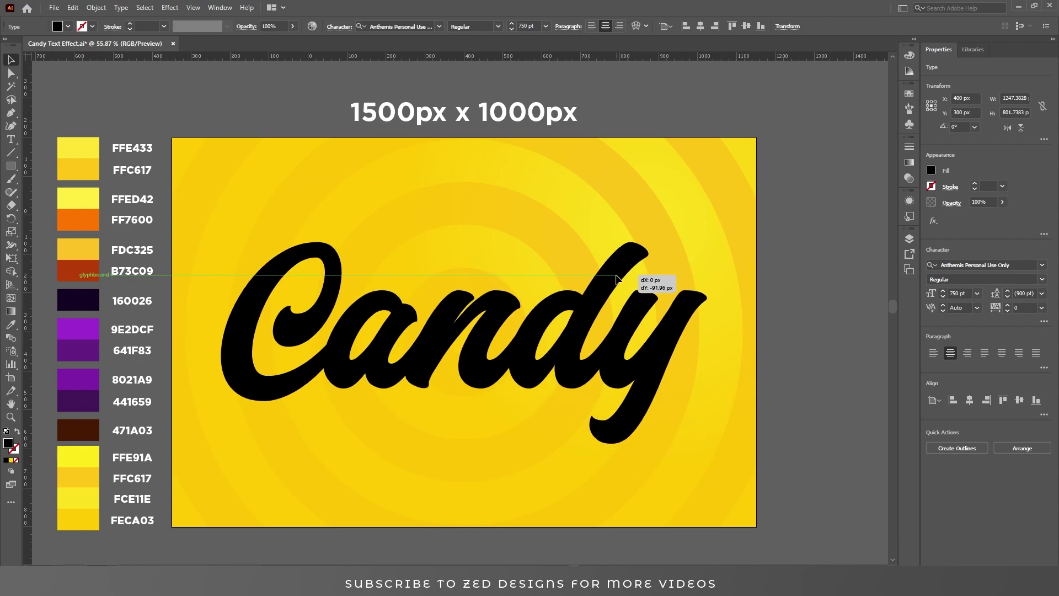
left_click_drag(616, 278, 617, 279)
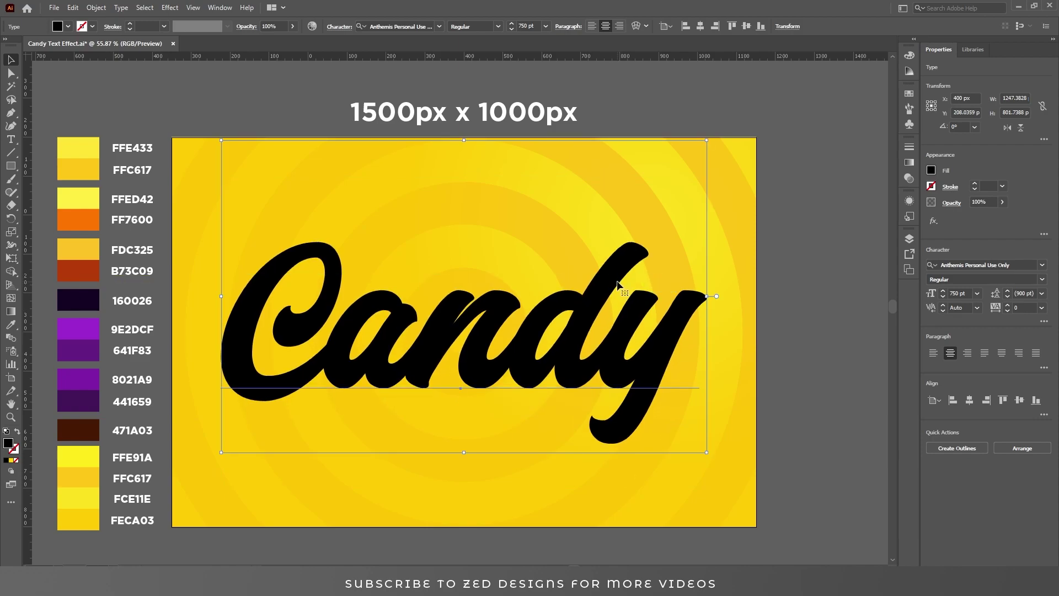
left_click(16, 460)
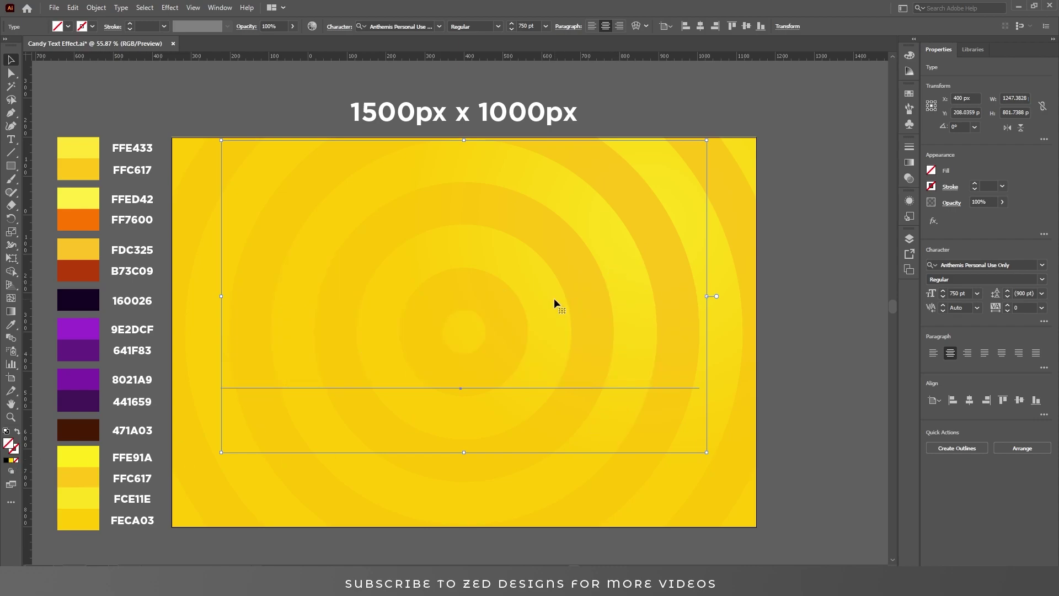
Add a new fill to Candy with a linear gradient at a 90° angle
left_click(909, 201)
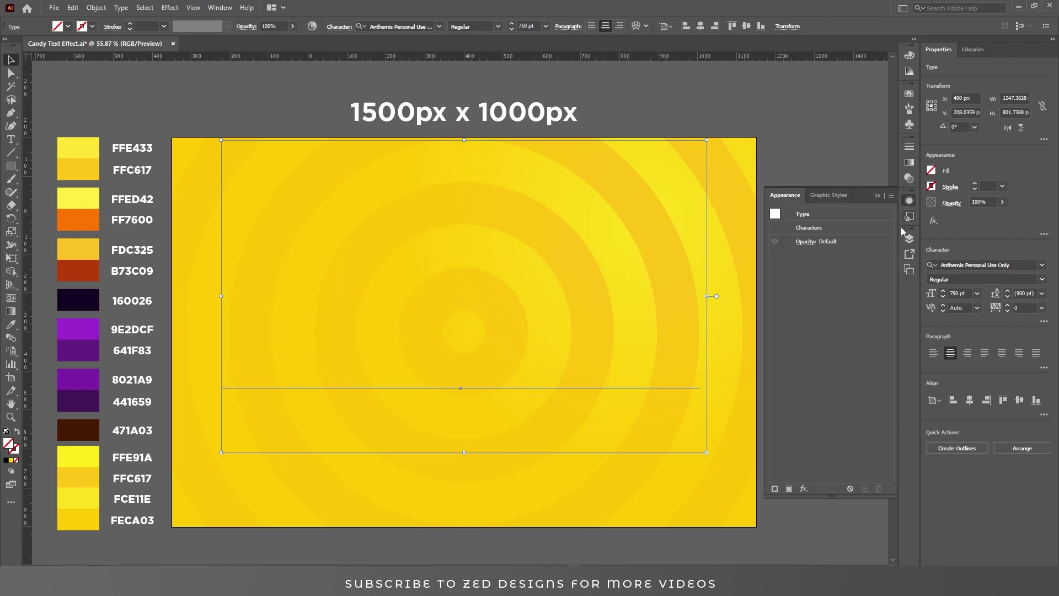
left_click(843, 229)
left_click(789, 486)
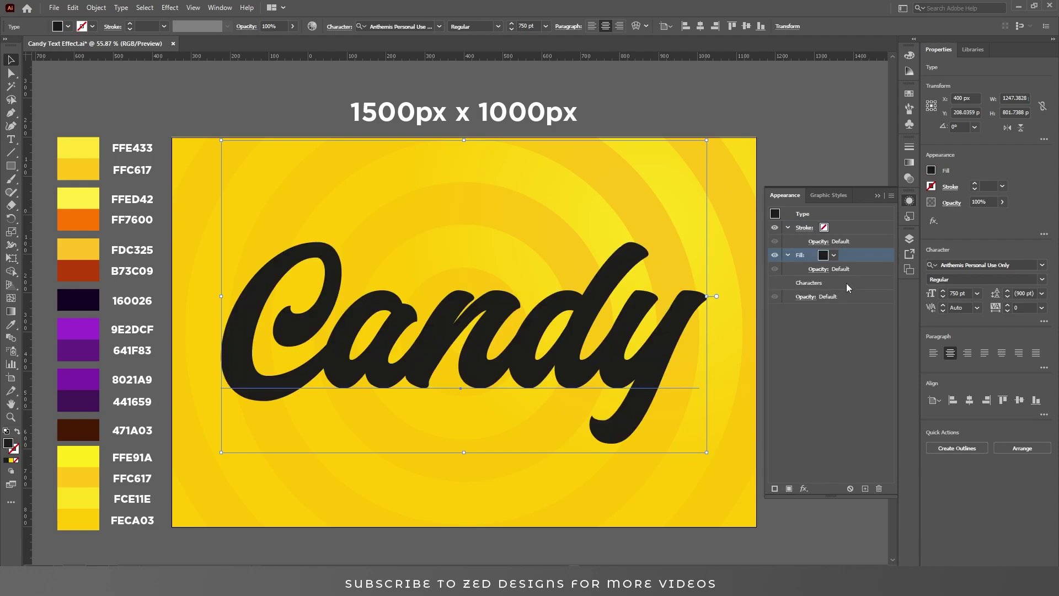
left_click(909, 162)
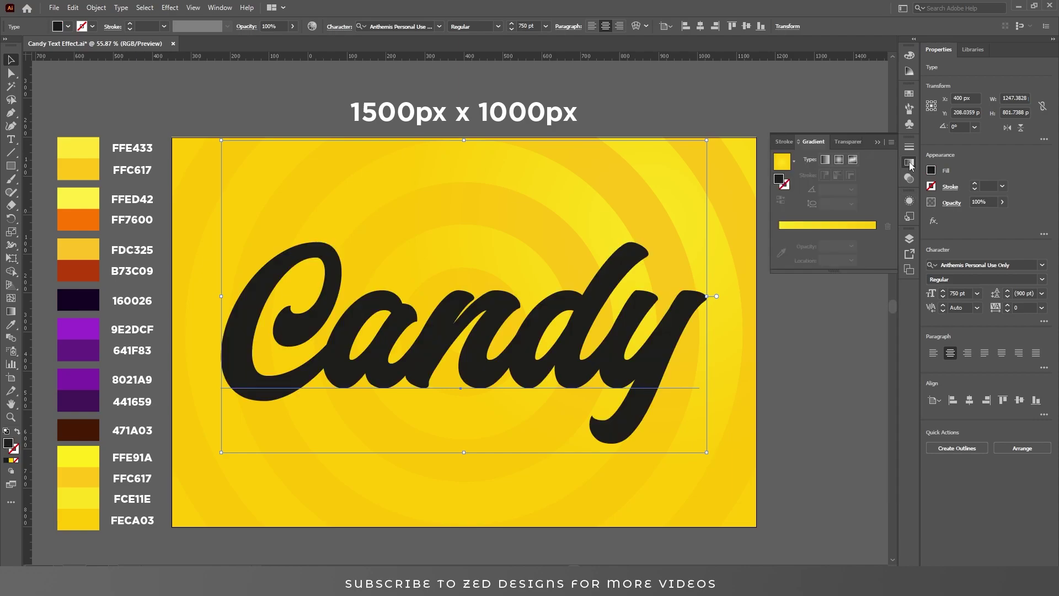
left_click(794, 164)
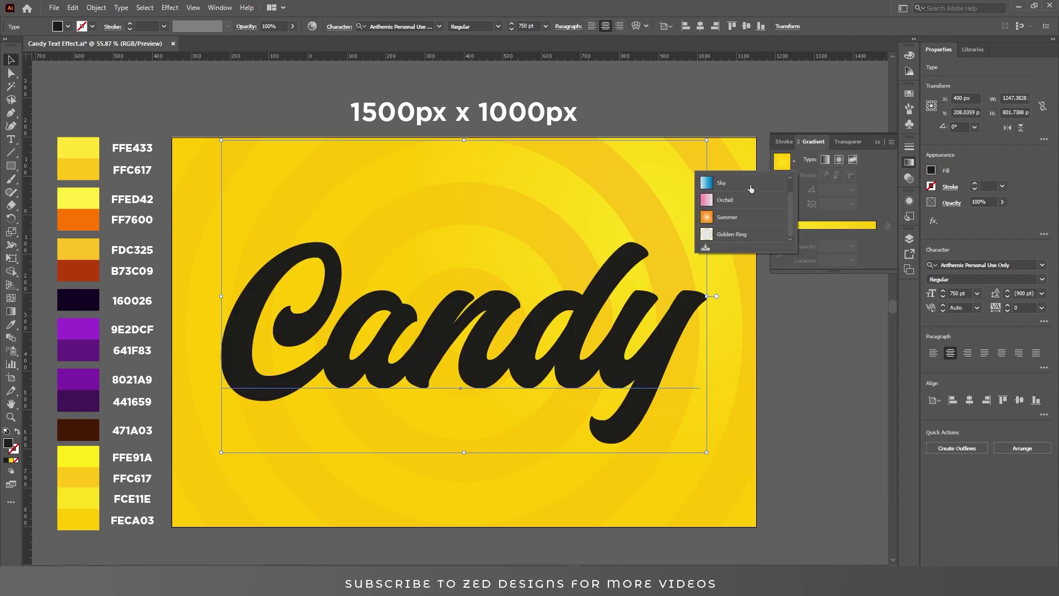
left_click(780, 179)
left_click(852, 203)
left_click(873, 262)
Set the gradient stops to yellow ffe433 and darker yellow ffc614
double_click(875, 245)
left_click(858, 340)
type("ffe433")
key("Tab")
key("Return")
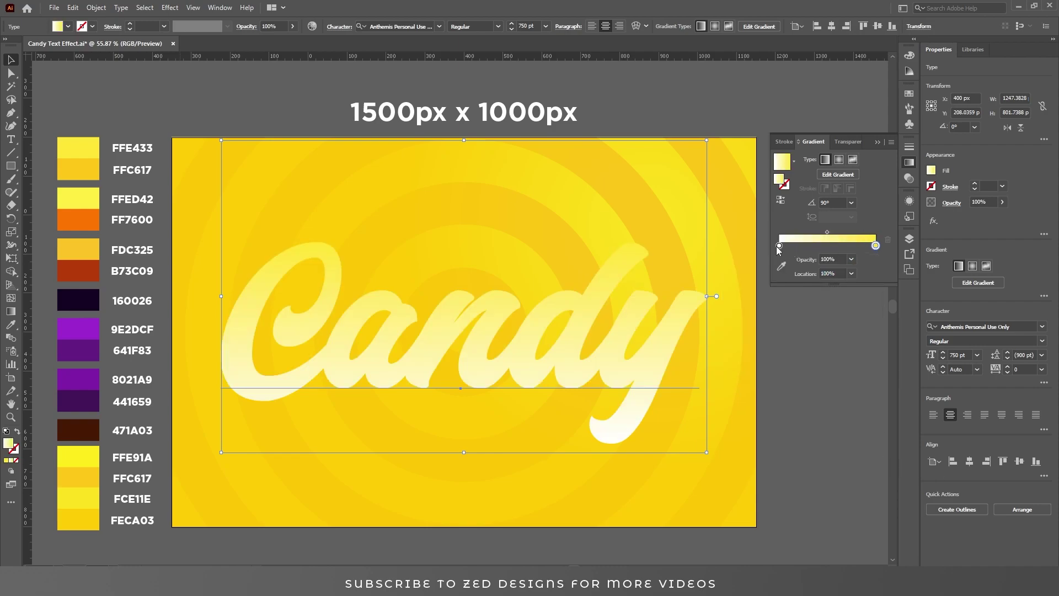
left_click(779, 246)
double_click(779, 246)
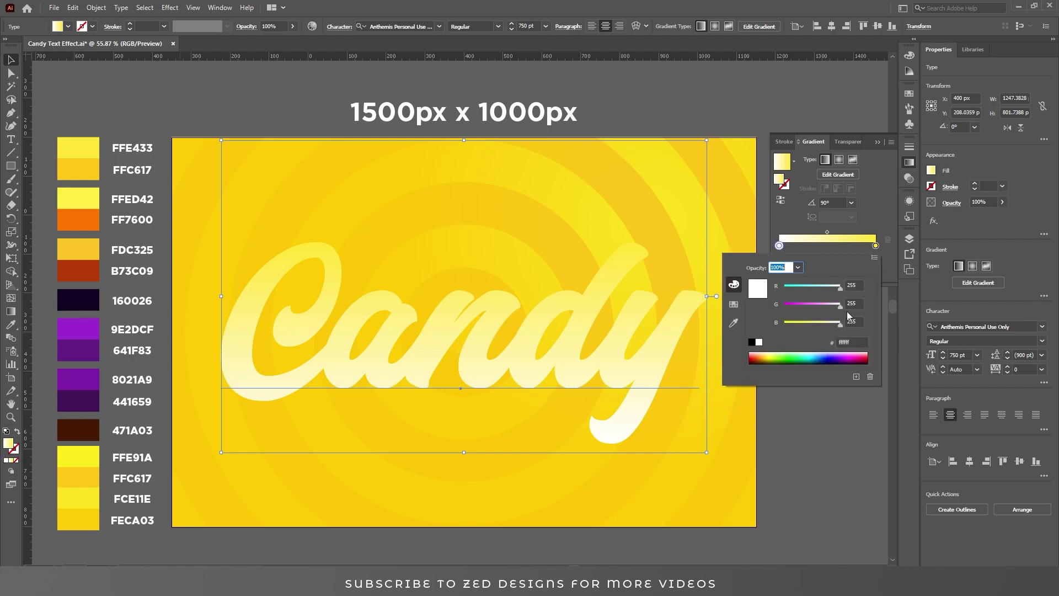
left_click(852, 340)
type("f")
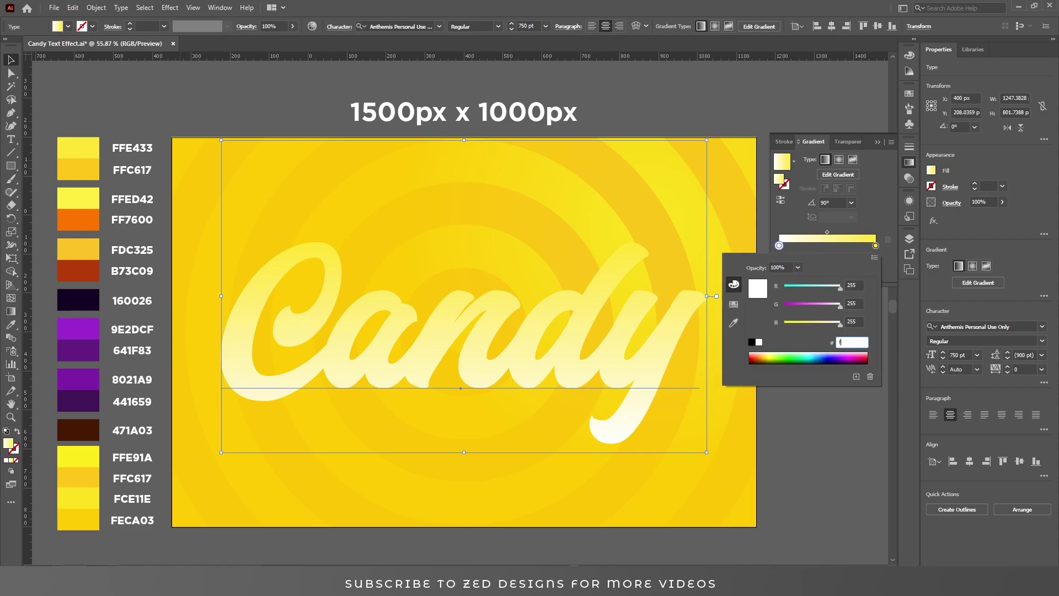
type("fc614")
key("Return")
left_click(878, 214)
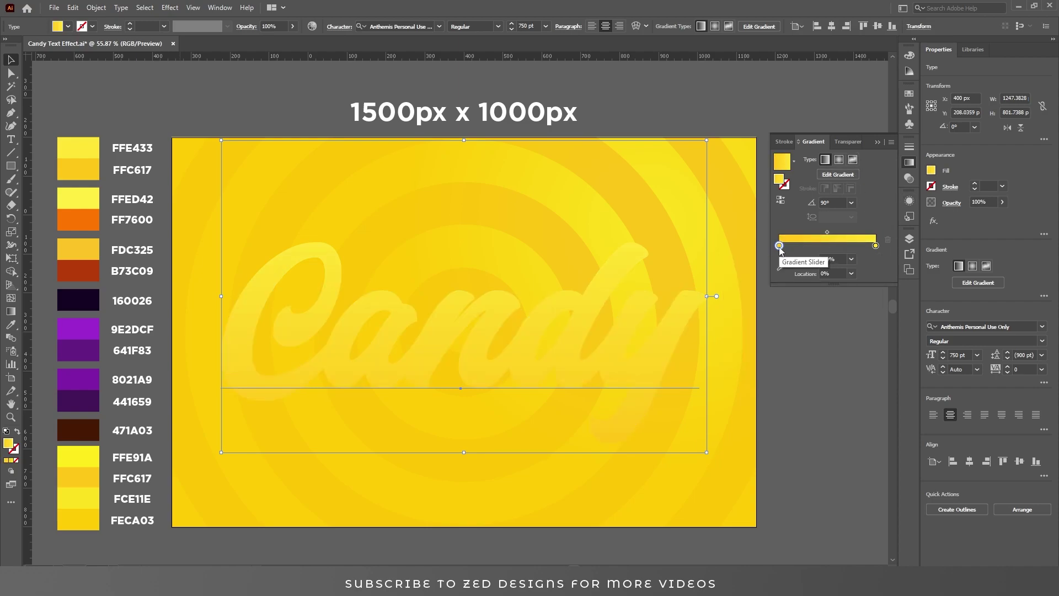
Move the gradient stops to 45% and 48% locations
type("45")
key("Tab")
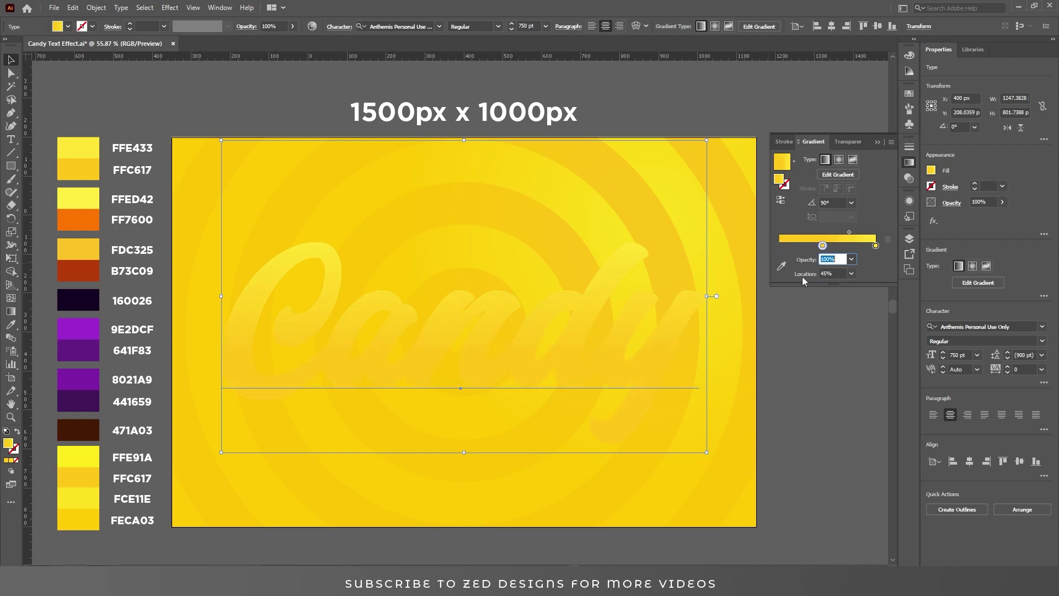
left_click(876, 247)
left_click(830, 274)
type("48")
key("Return")
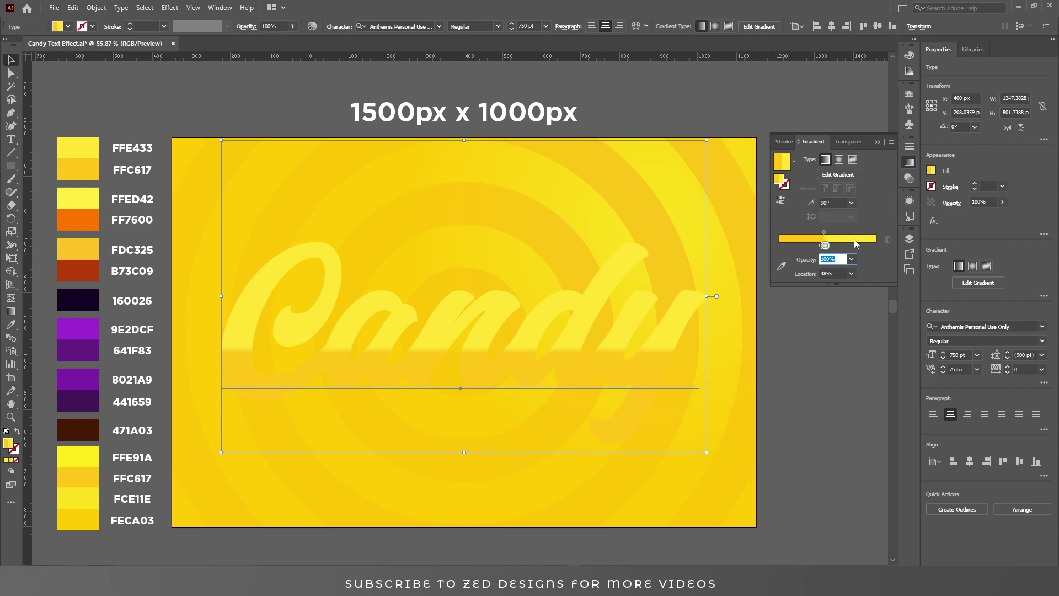
left_click(911, 201)
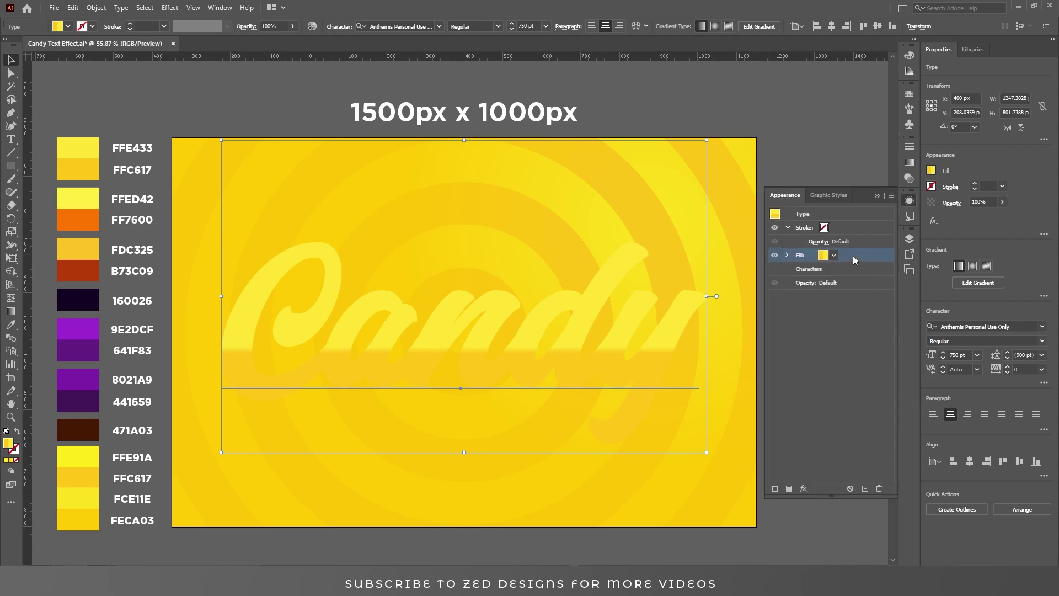
Duplicate the yellow gradient fill twice and select the second fill's gradient
left_click(865, 488)
left_click(865, 488)
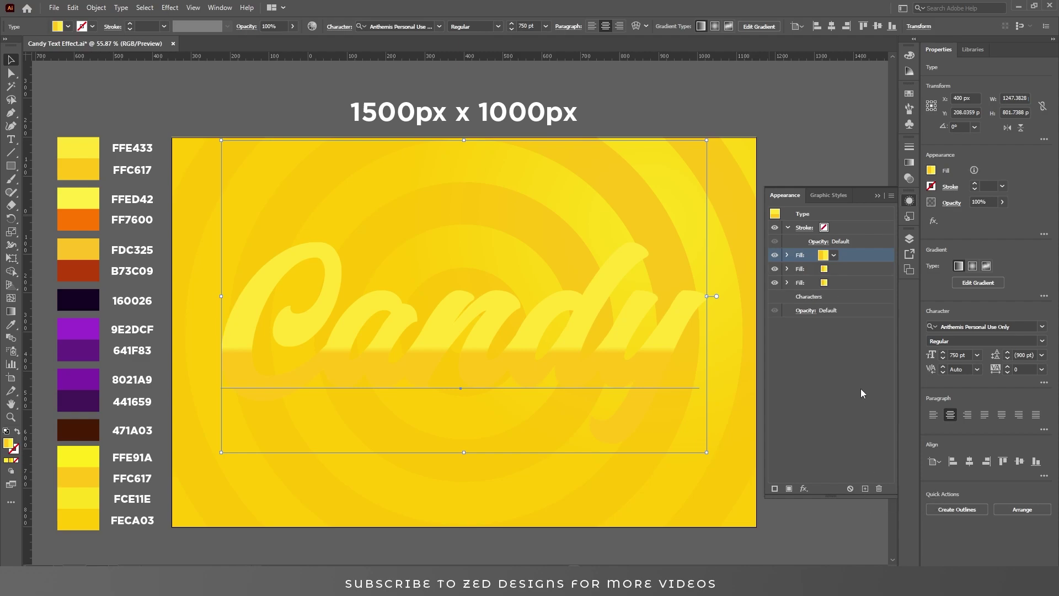
left_click(849, 268)
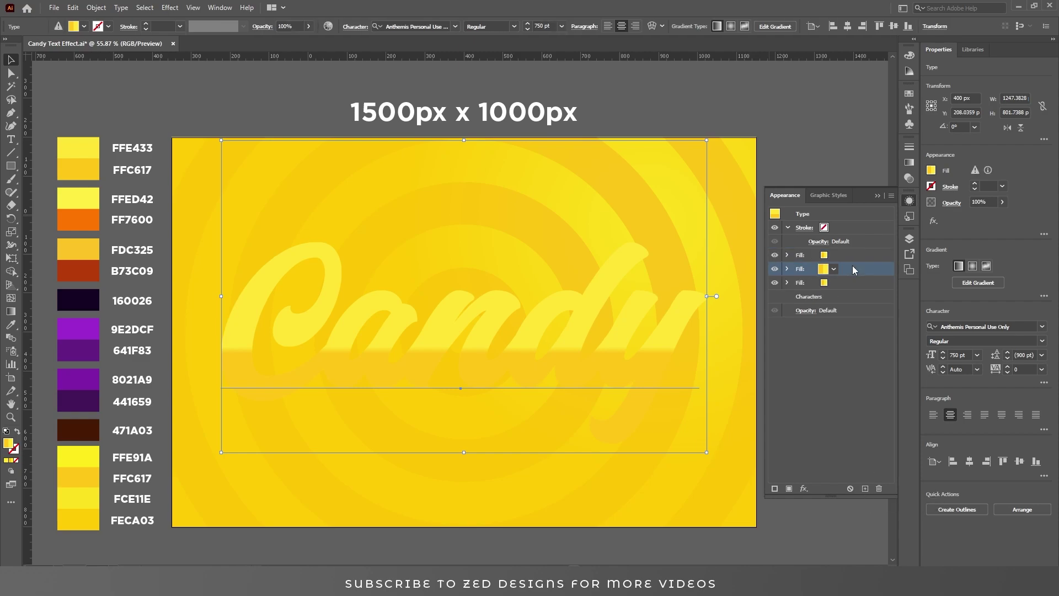
left_click(909, 162)
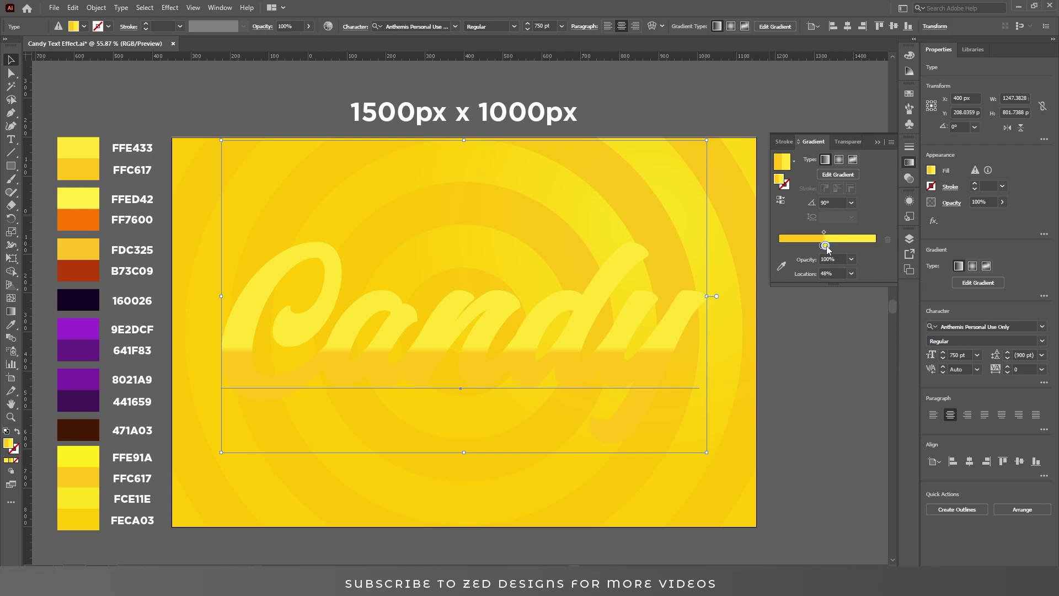
left_click_drag(771, 236, 669, 237)
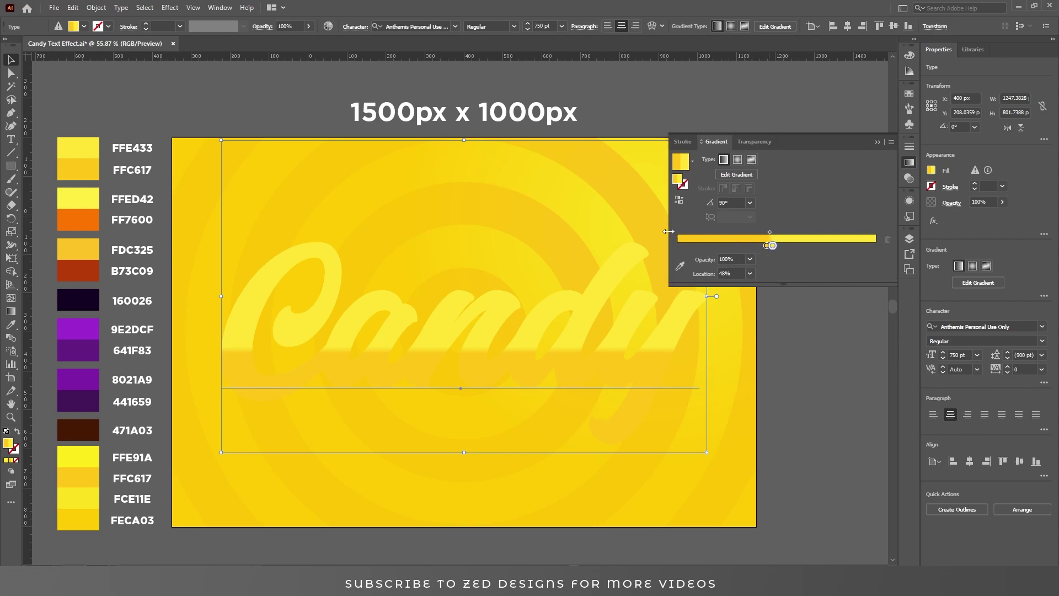
Set the second fill's gradient stops to ffed42 yellow and ff7600 orange
double_click(772, 245)
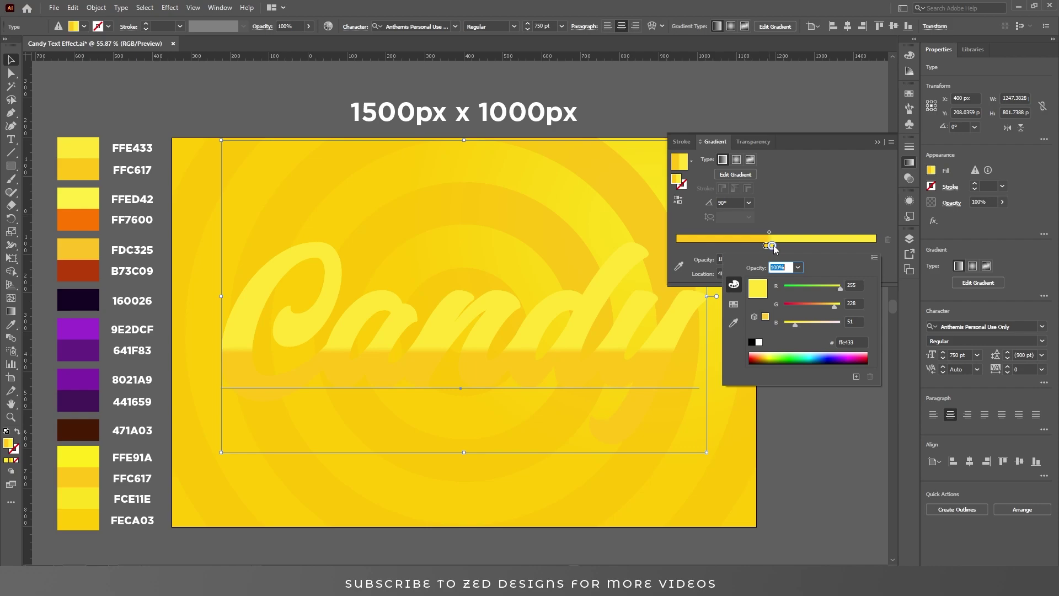
double_click(852, 342)
type("ffe")
type("d42")
left_click(766, 246)
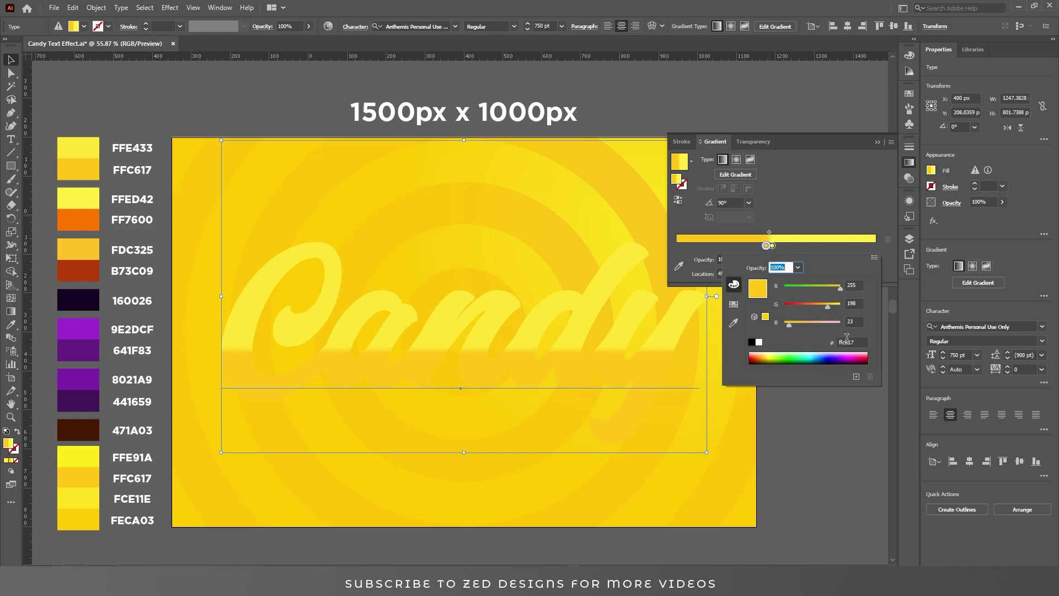
double_click(847, 341)
type("ff7600")
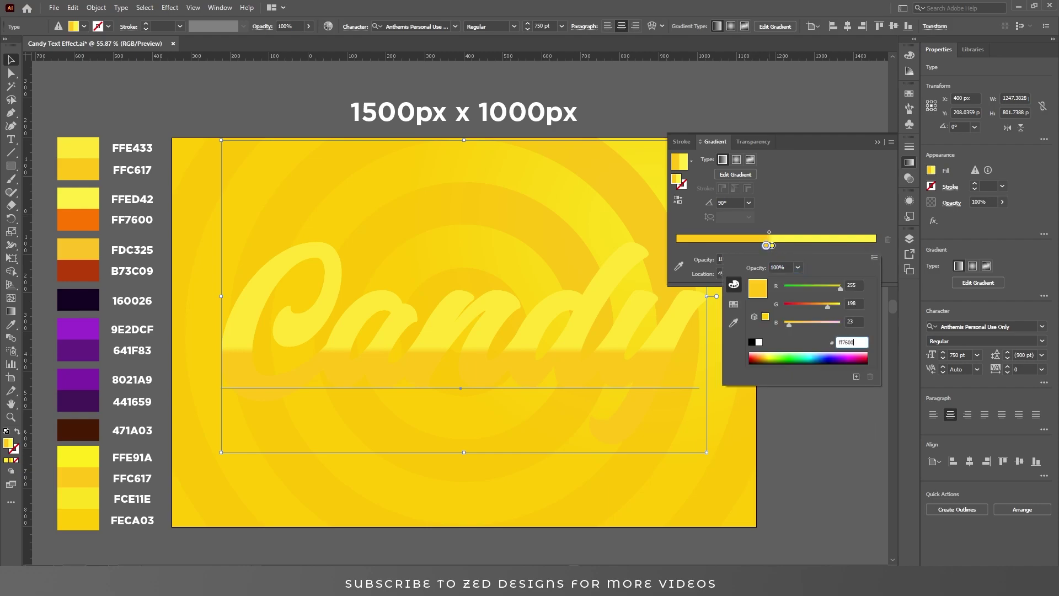
key("Return")
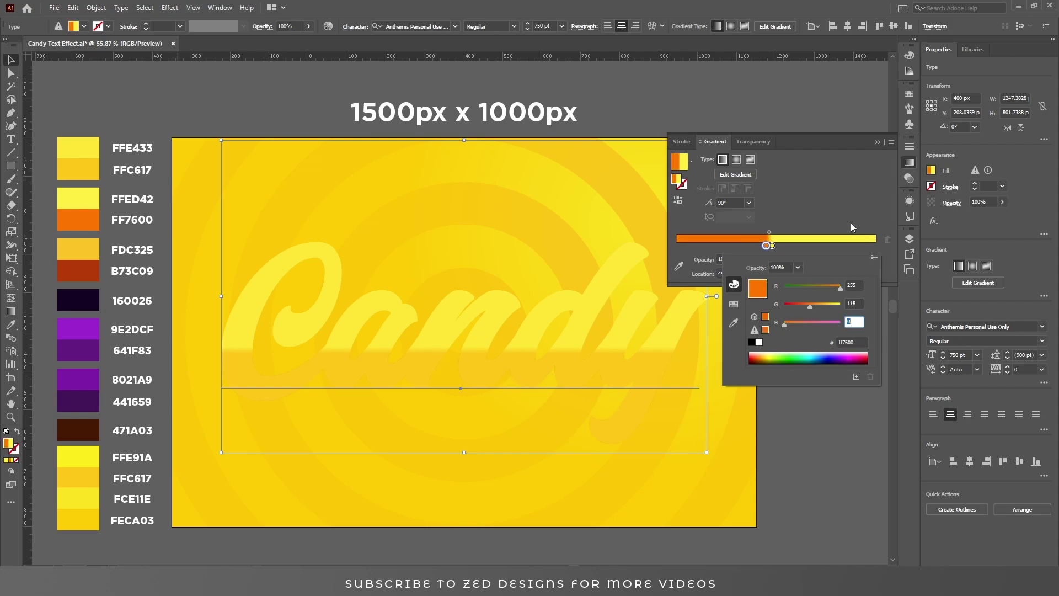
left_click(910, 202)
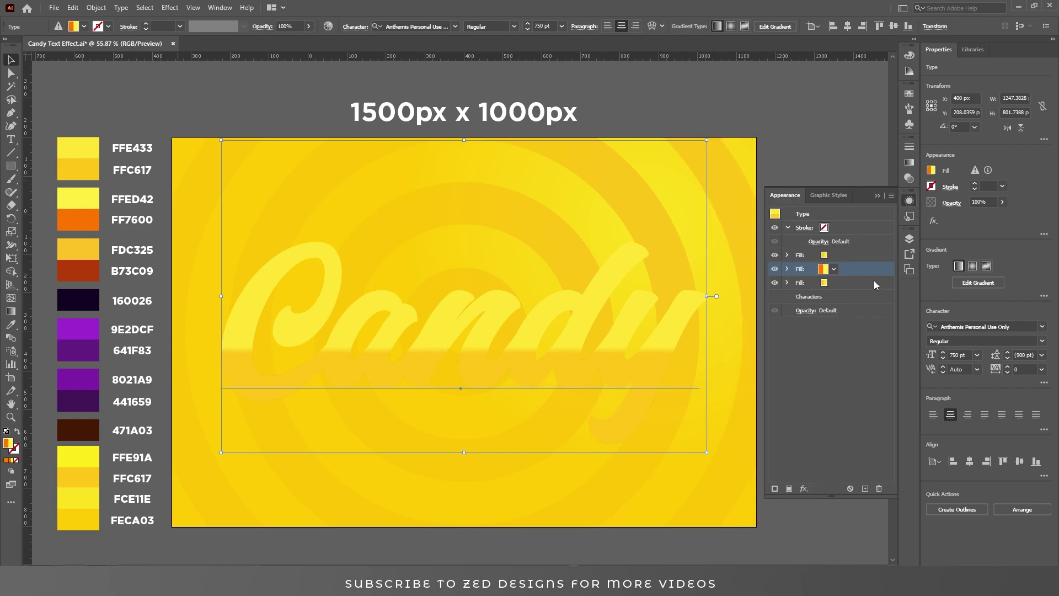
Set the third fill's gradient stops to golden FDC325 and dark red B73C09
left_click(874, 283)
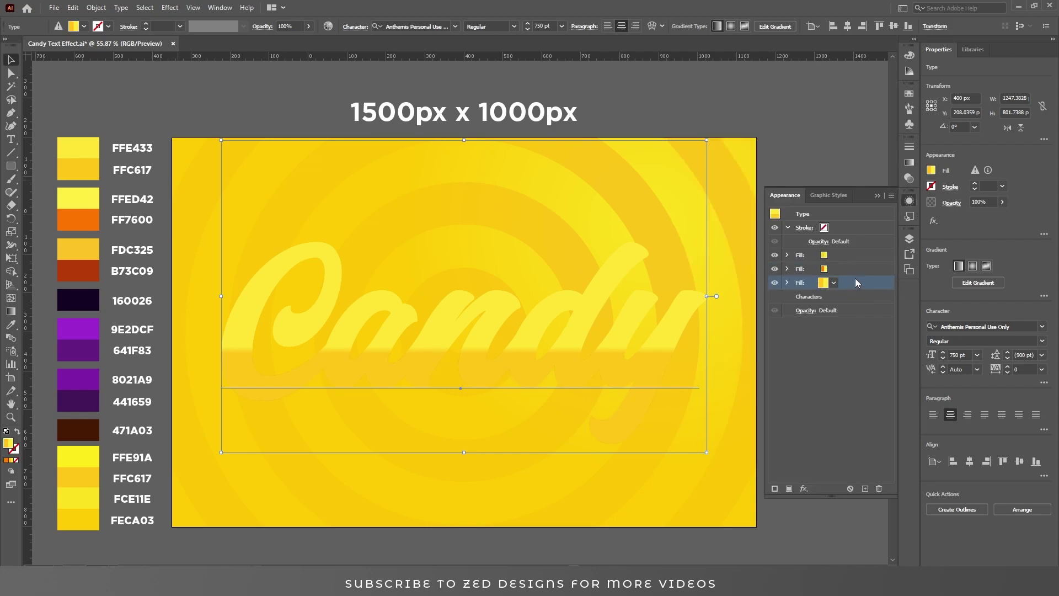
left_click(910, 162)
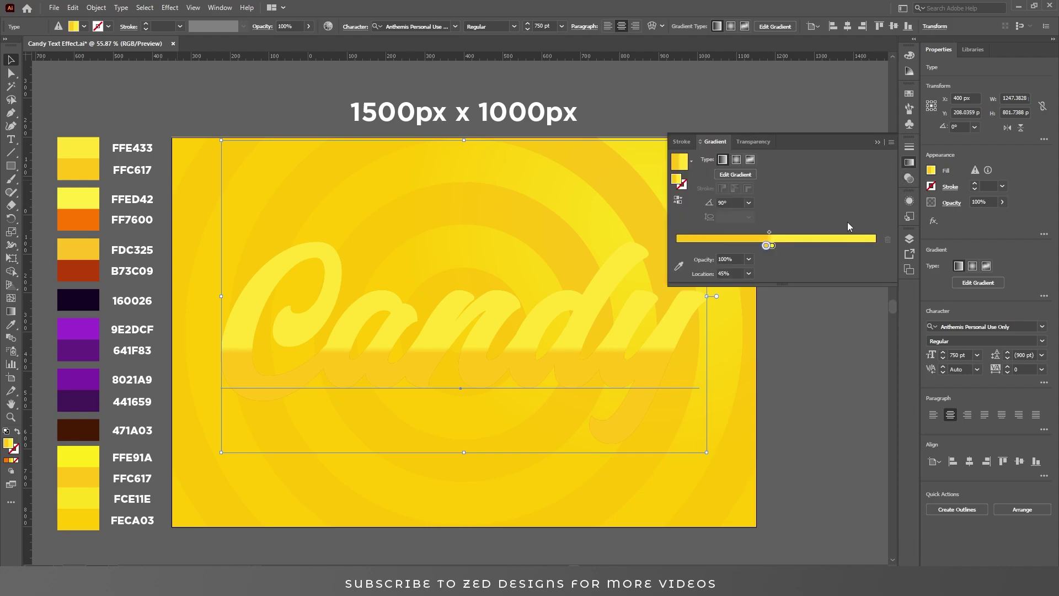
double_click(772, 245)
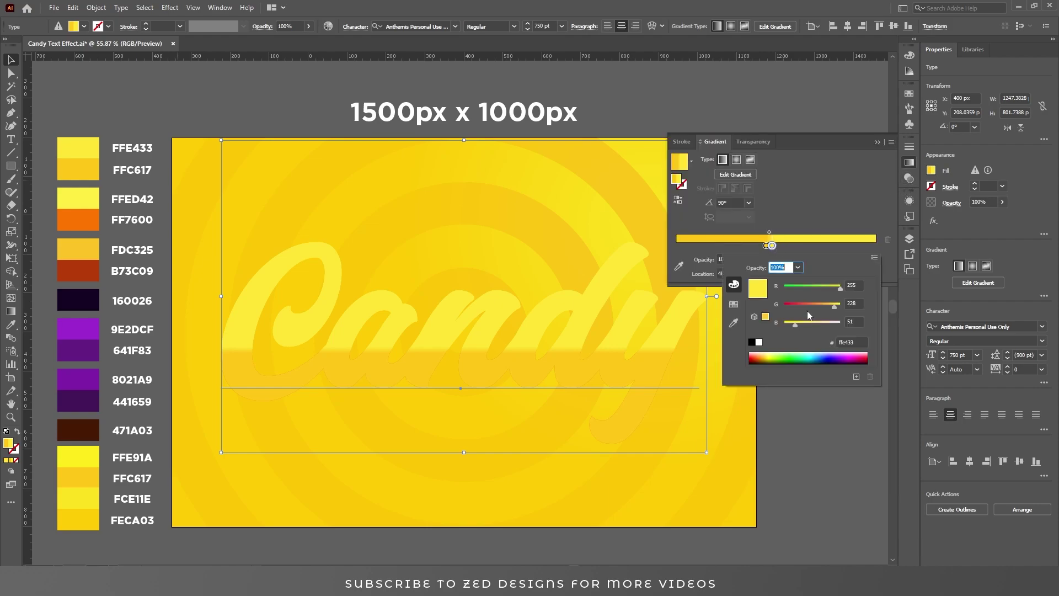
left_click(843, 341)
type("f")
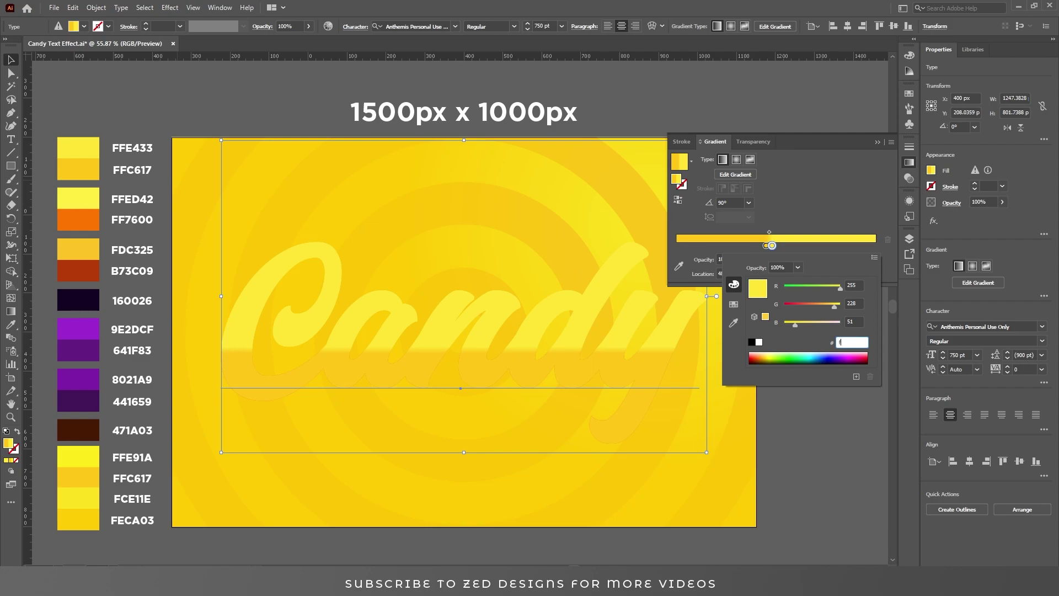
type("dc325")
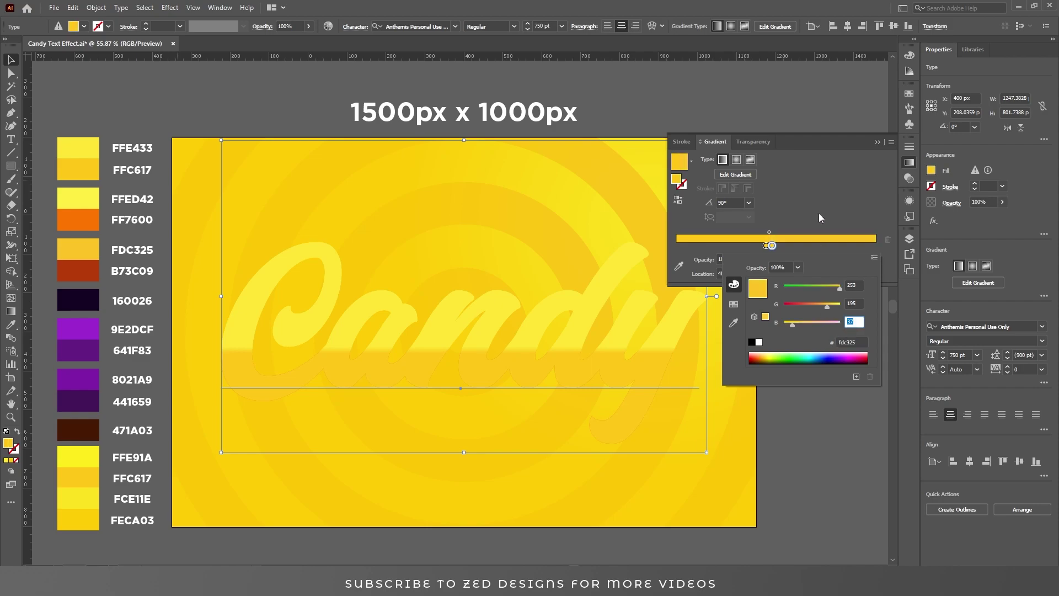
key("Return")
double_click(767, 246)
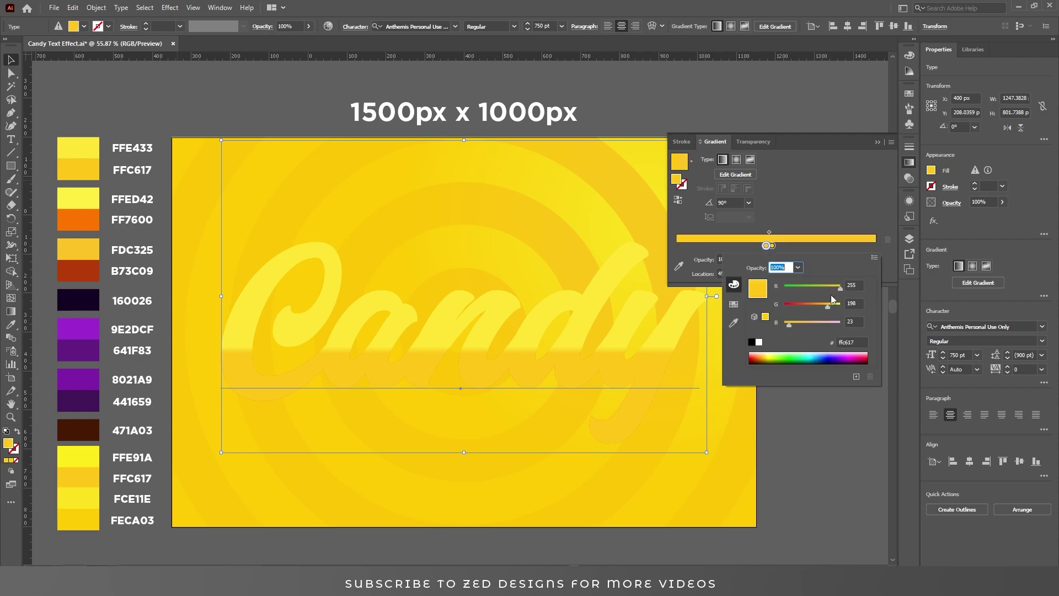
left_click(852, 342)
type("b73c09")
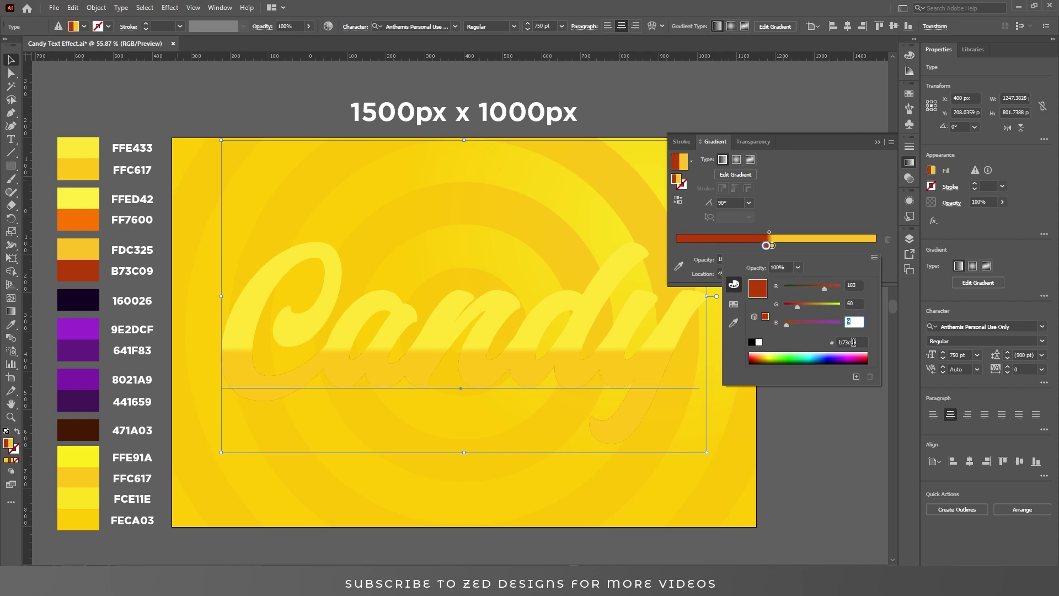
key("Return")
left_click(909, 201)
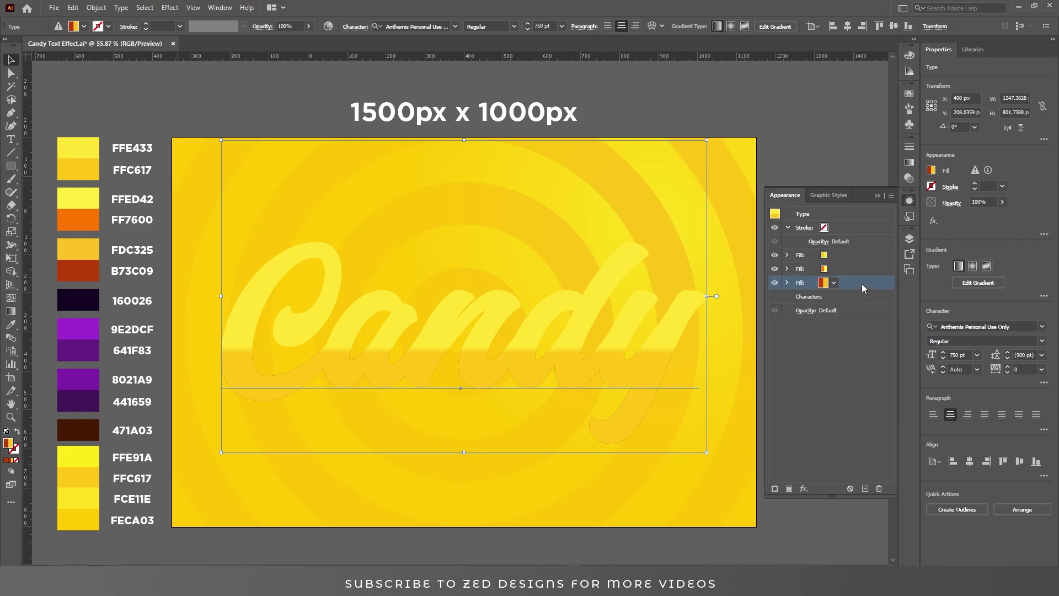
Apply an Offset Path of -3 px to the top yellow fill
left_click(840, 254)
left_click(808, 488)
mouse_move(824, 276)
left_click(924, 276)
type("-3")
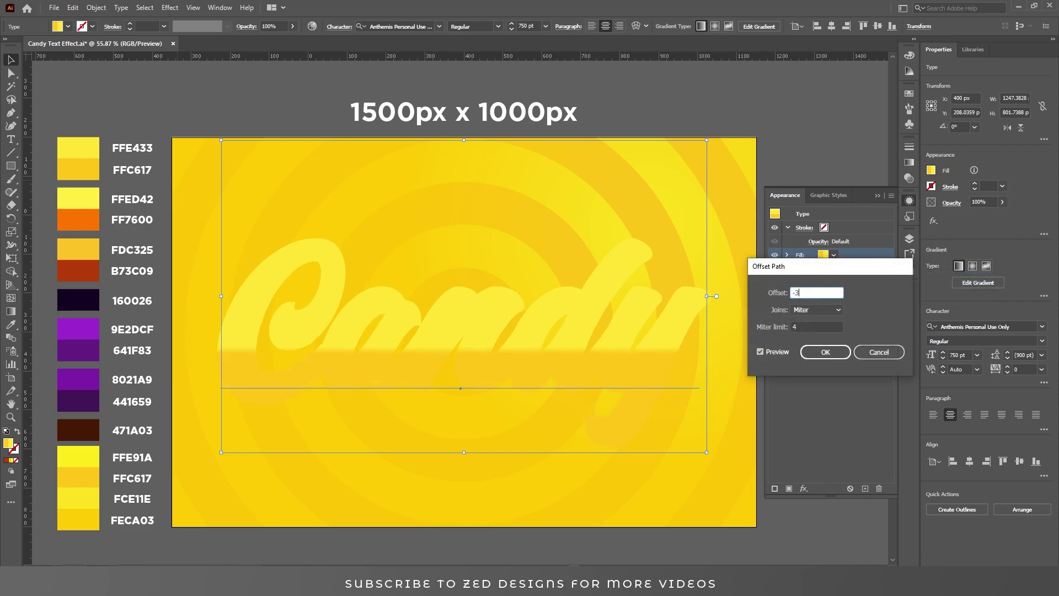
key("Tab")
left_click(826, 352)
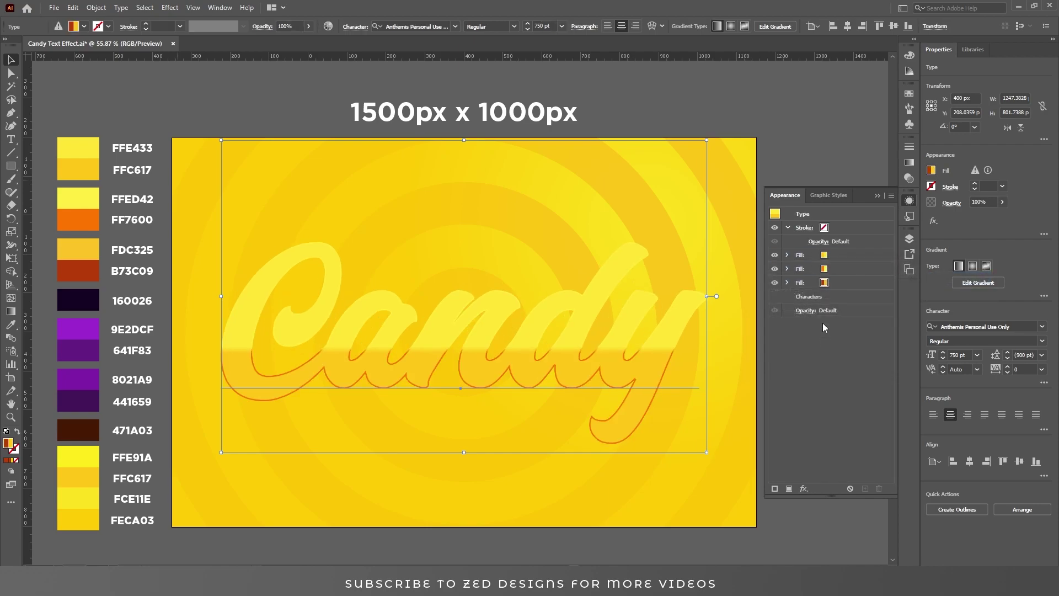
Add a Gaussian Blur of 3 pixels radius to the top fill
left_click(804, 488)
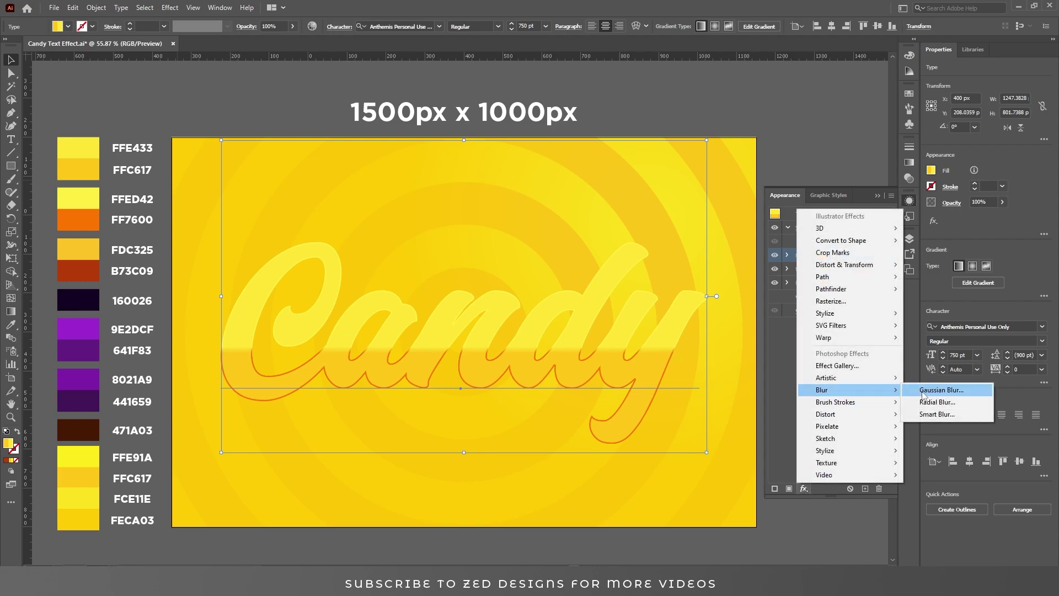
left_click(932, 392)
type("3")
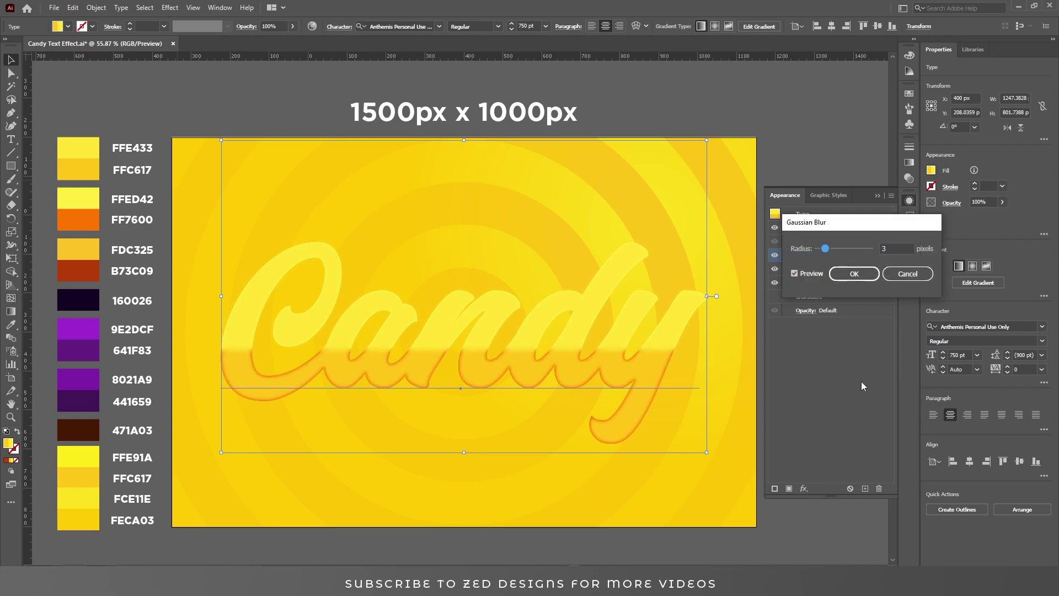
left_click(854, 275)
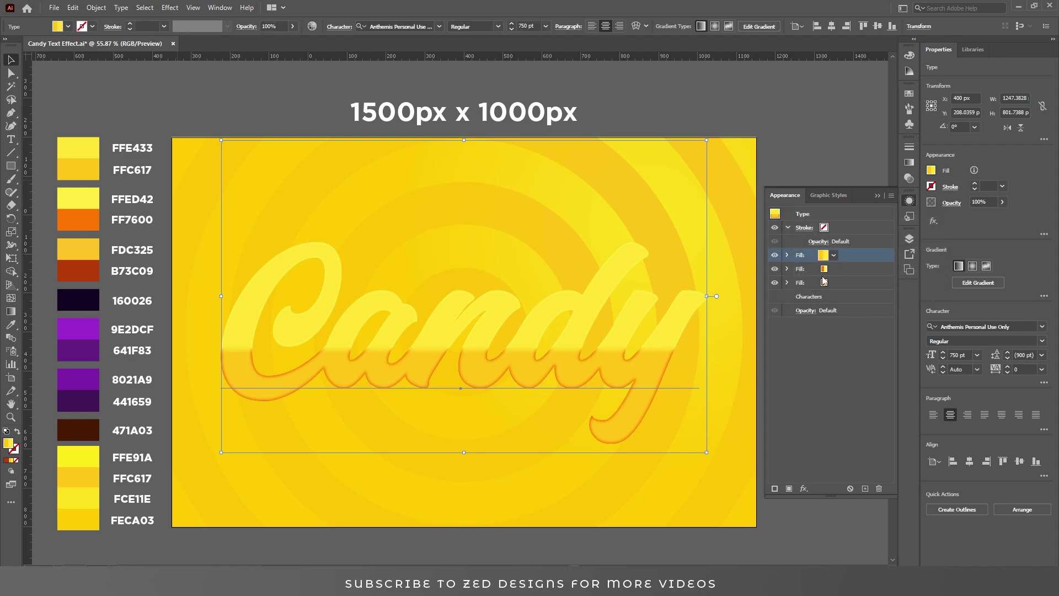
Add a Transform effect to the bottom dark red fill: 99.9% scale, 0.3 px vertical move
left_click(840, 283)
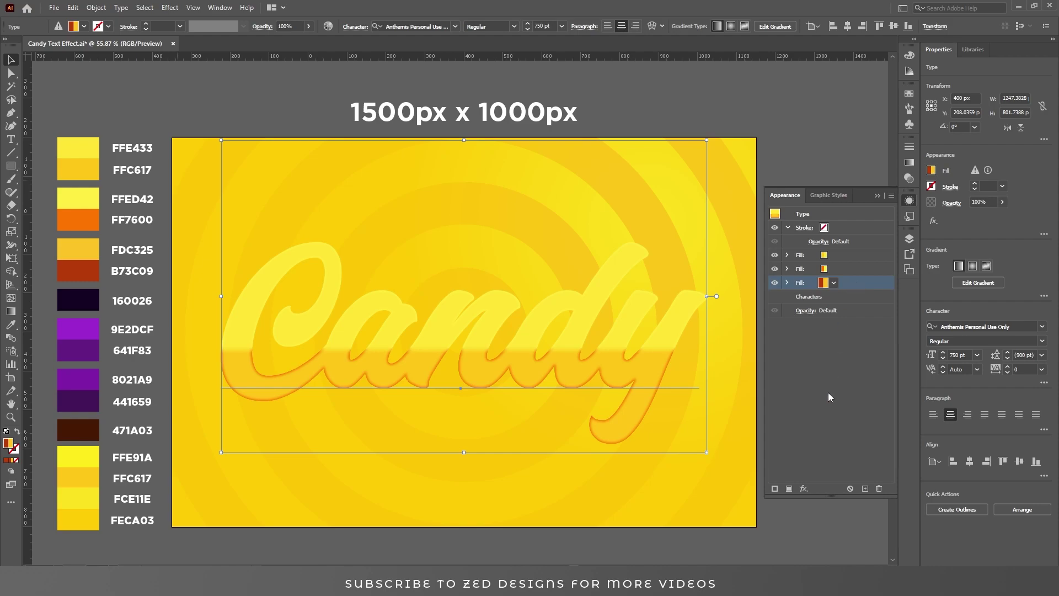
left_click(804, 491)
mouse_move(860, 265)
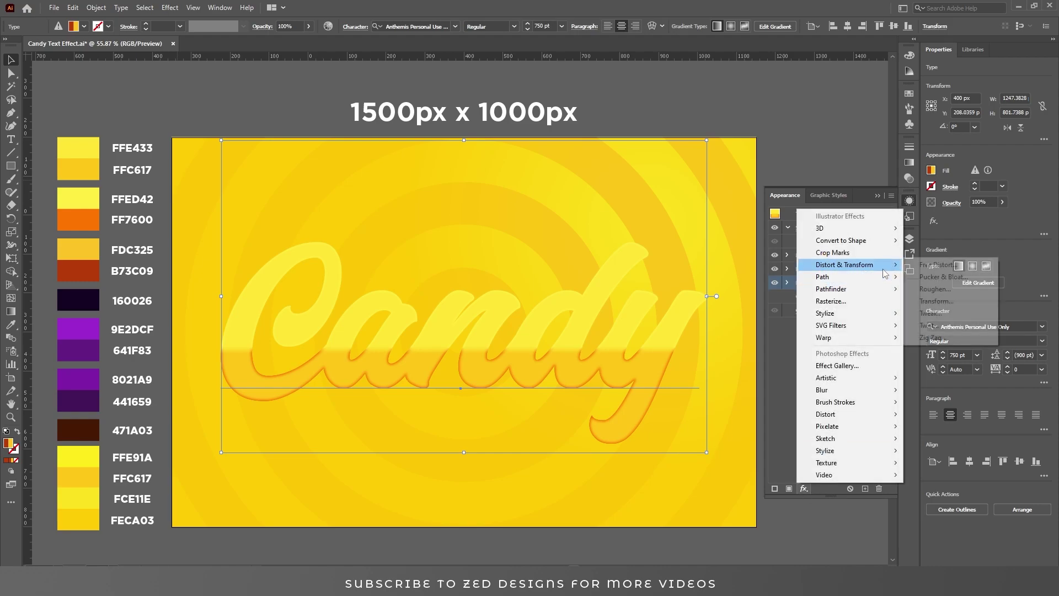
left_click(936, 300)
type("99.9")
key("Tab")
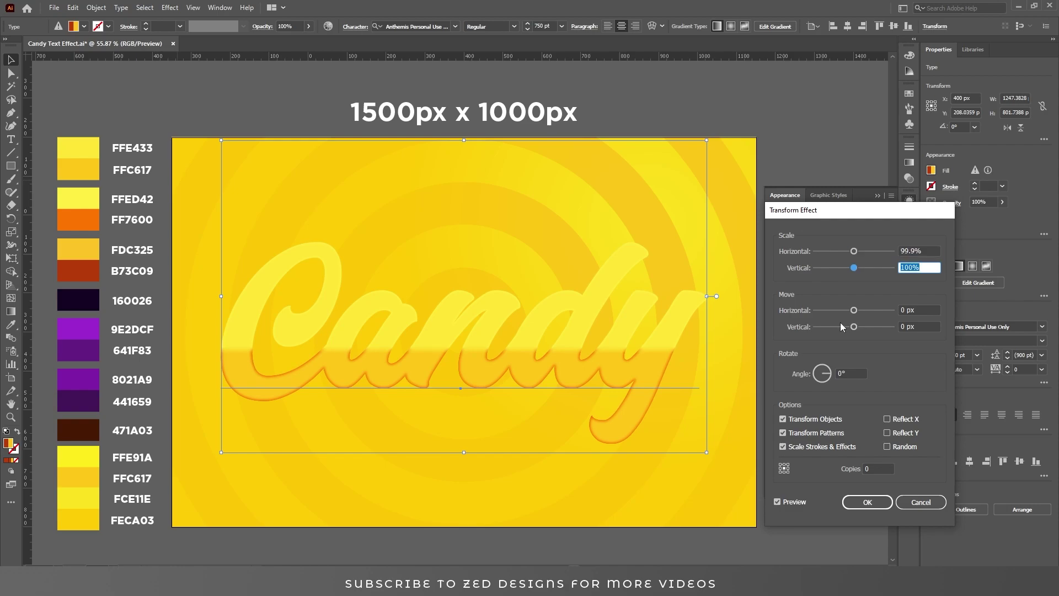
key("Tab")
key("Tab")
type(".3")
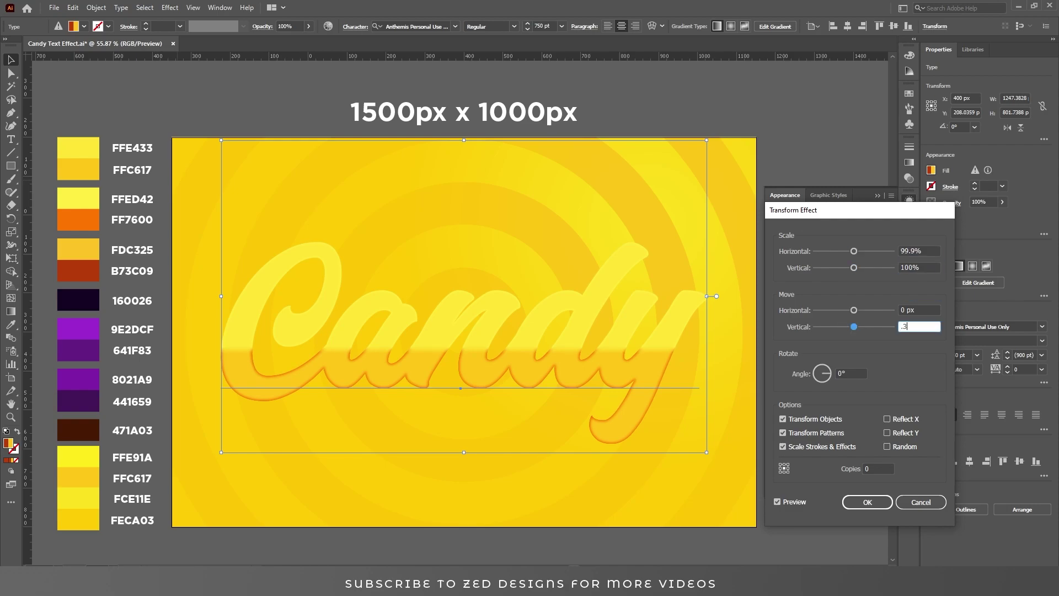
key("shift+Tab")
Set the Transform to 50 copies, apply it, and move that fill up one place
double_click(882, 468)
type("40")
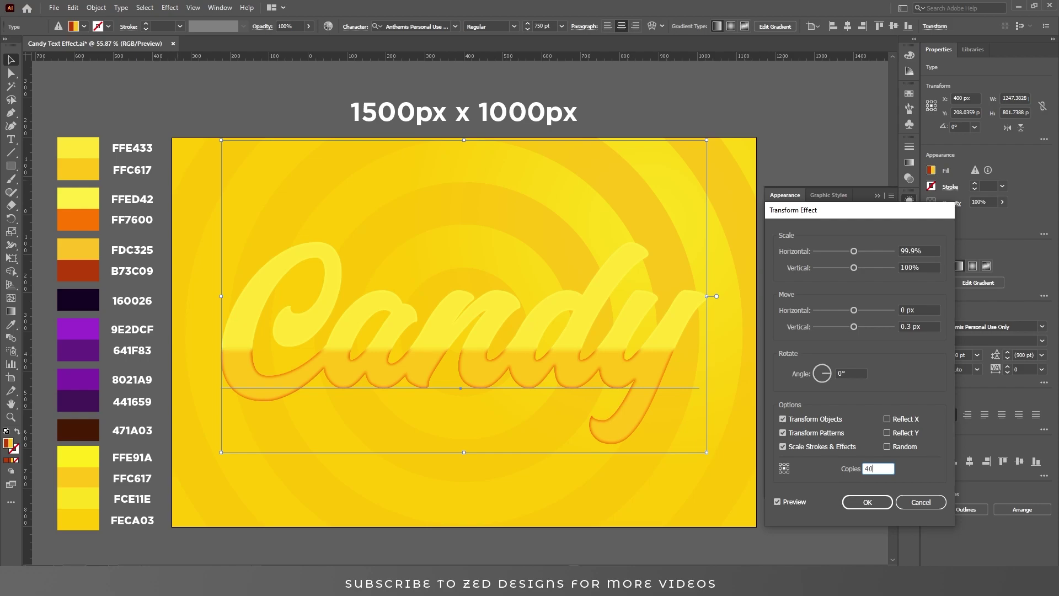
key("shift+Up")
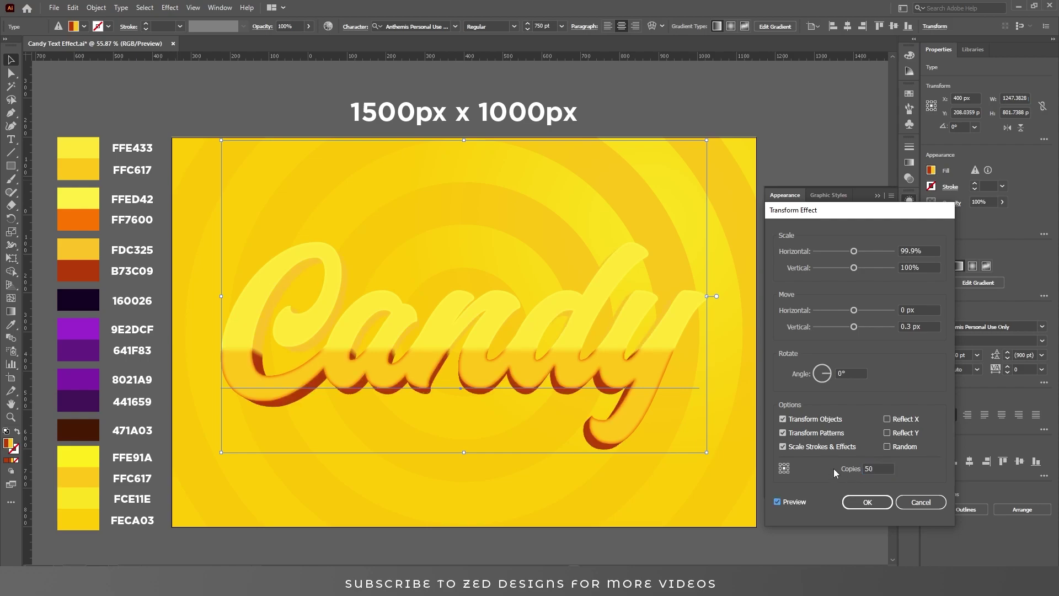
left_click(868, 502)
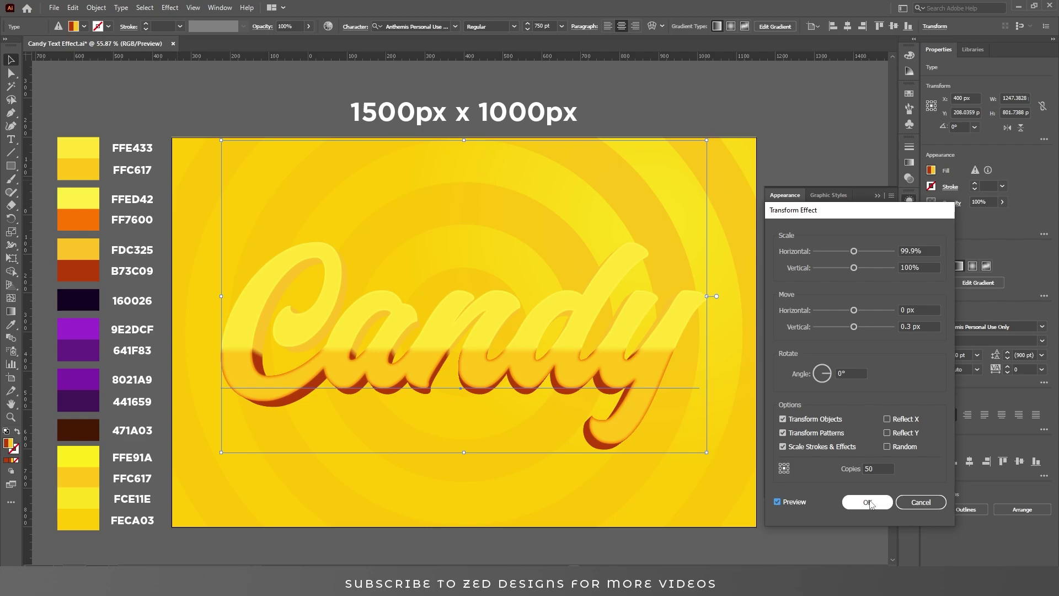
left_click_drag(830, 282, 843, 270)
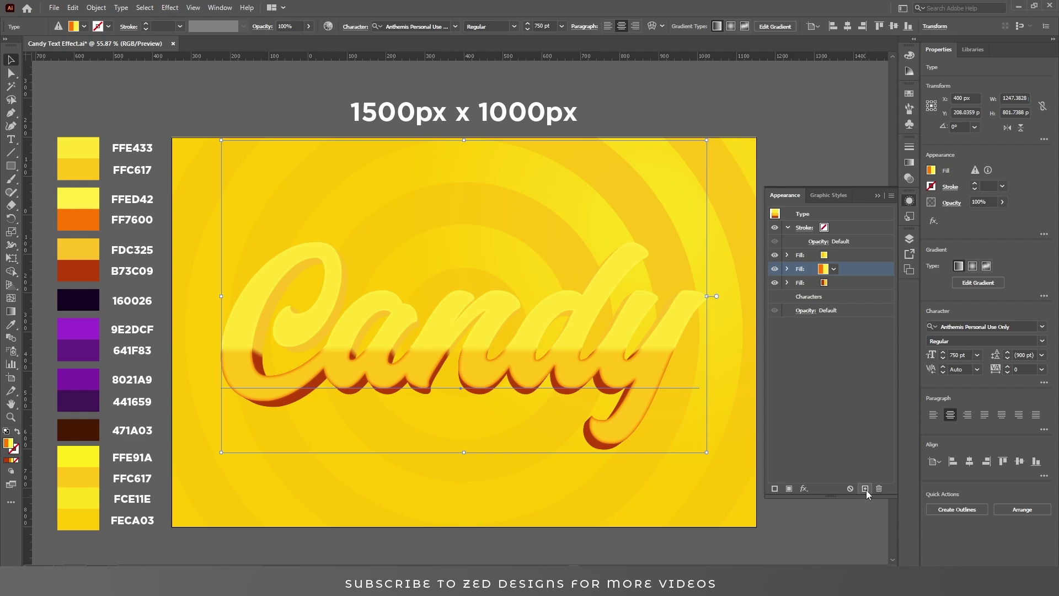
Make the new fill black and add a Transform effect to it
left_click(834, 270)
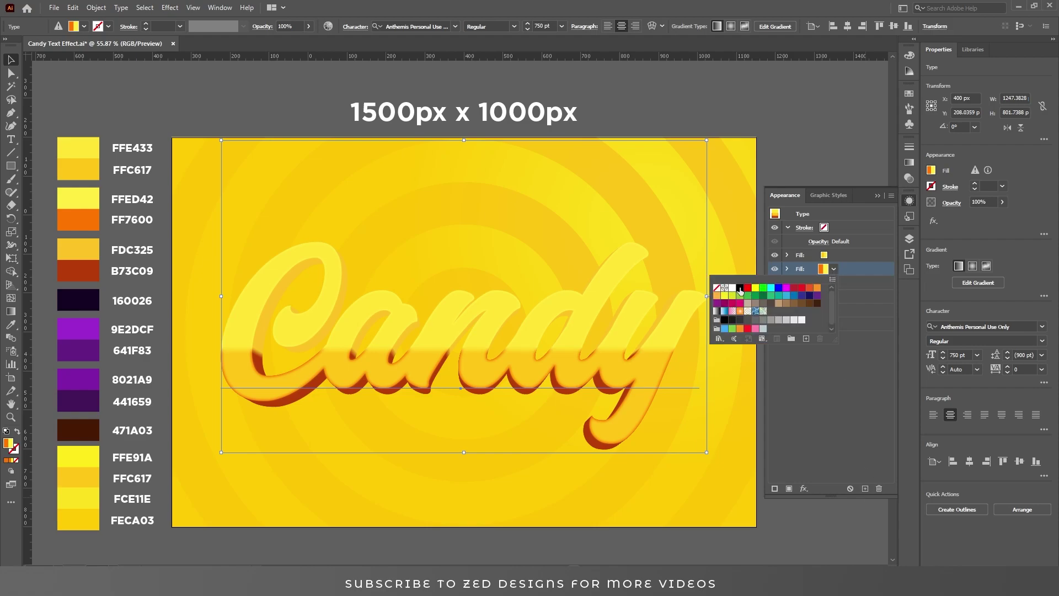
left_click(740, 288)
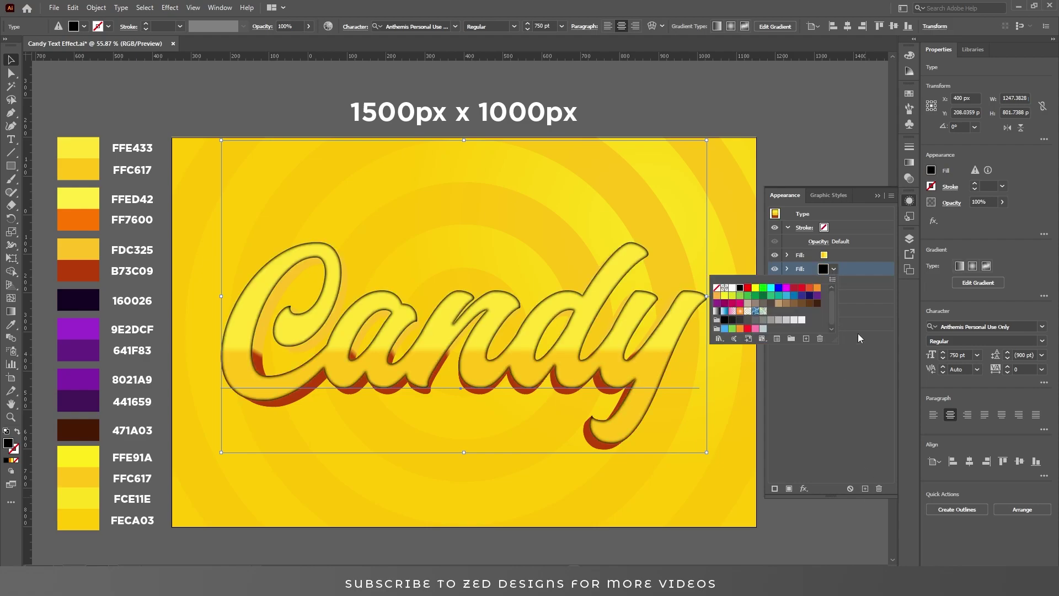
left_click(804, 489)
mouse_move(903, 270)
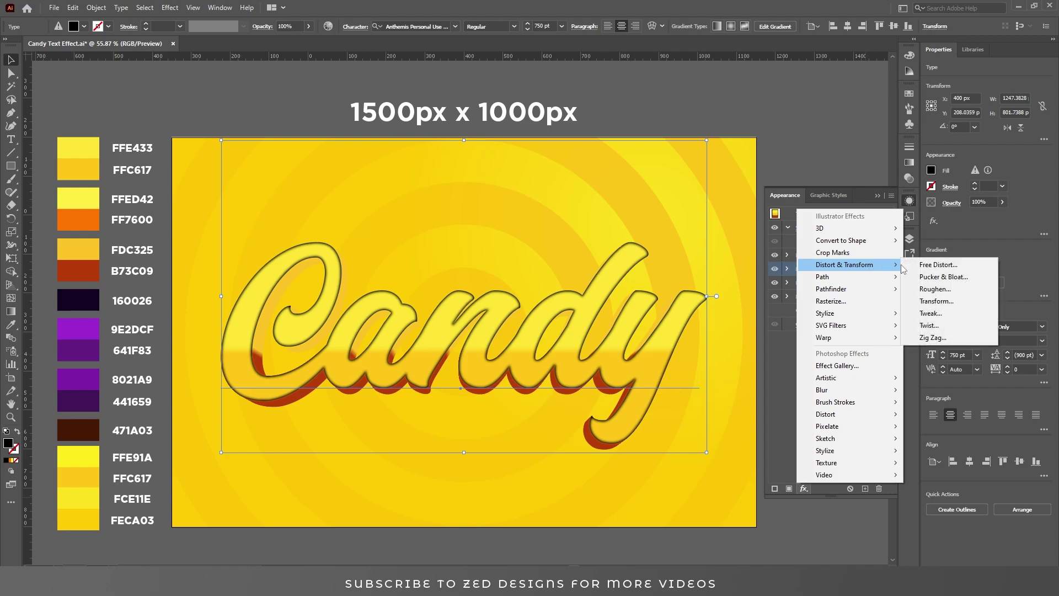
left_click(933, 301)
Scale the black fill to 95% width, shift it 16 px down, move it to the bottom, and duplicate it
type("95")
key("Tab")
key("Tab")
key("Tab")
key("Up")
key("Up")
key("Up")
key("Up")
key("Up")
key("Up")
key("Up")
key("Up")
key("Up")
key("Up")
key("Up")
key("Up")
key("Up")
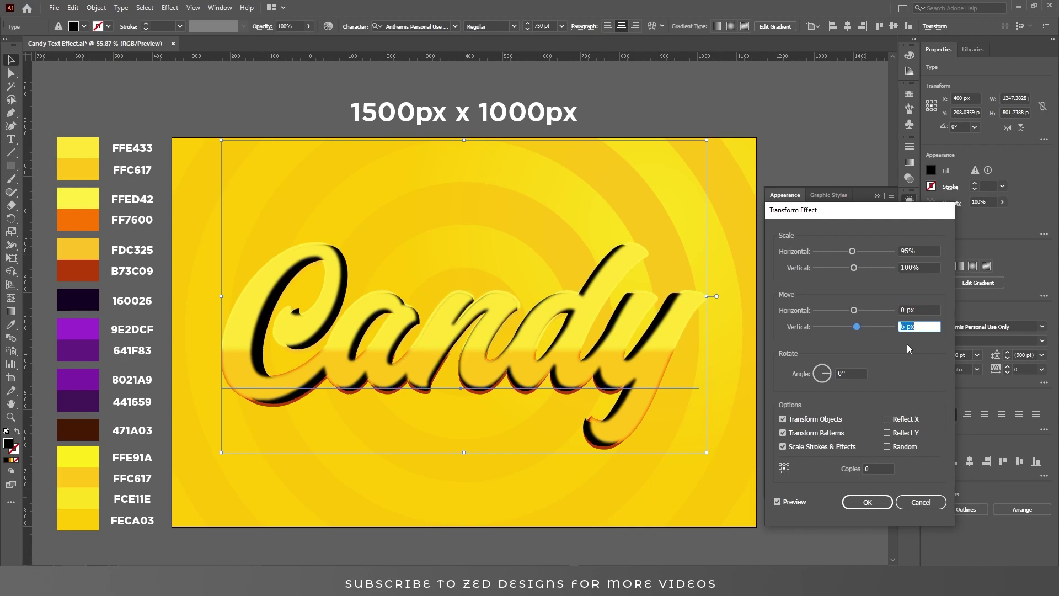
key("Up")
key("Up")
key("Up")
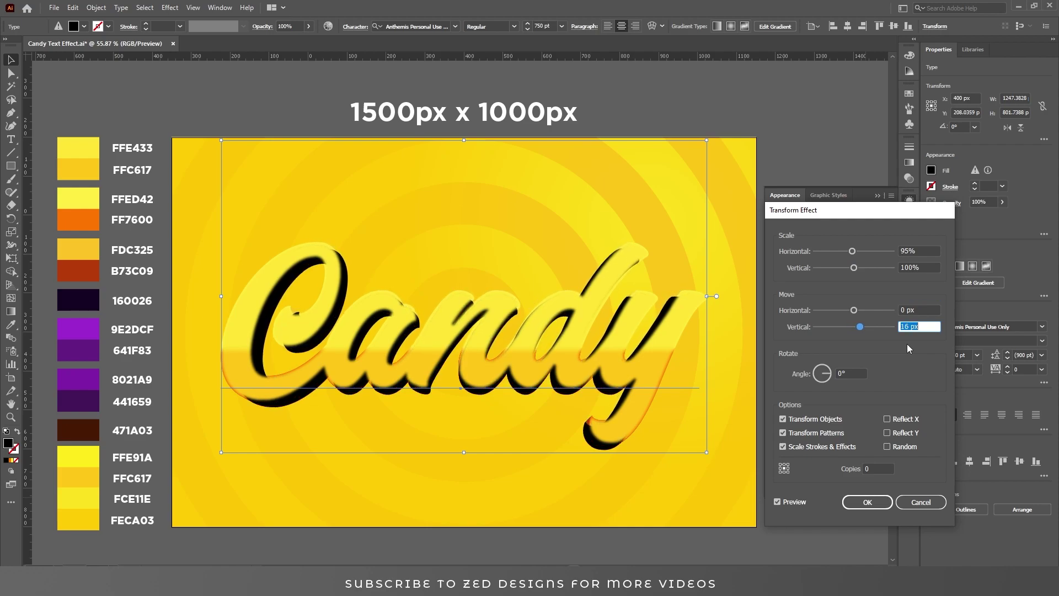
left_click(867, 502)
left_click_drag(842, 268, 844, 298)
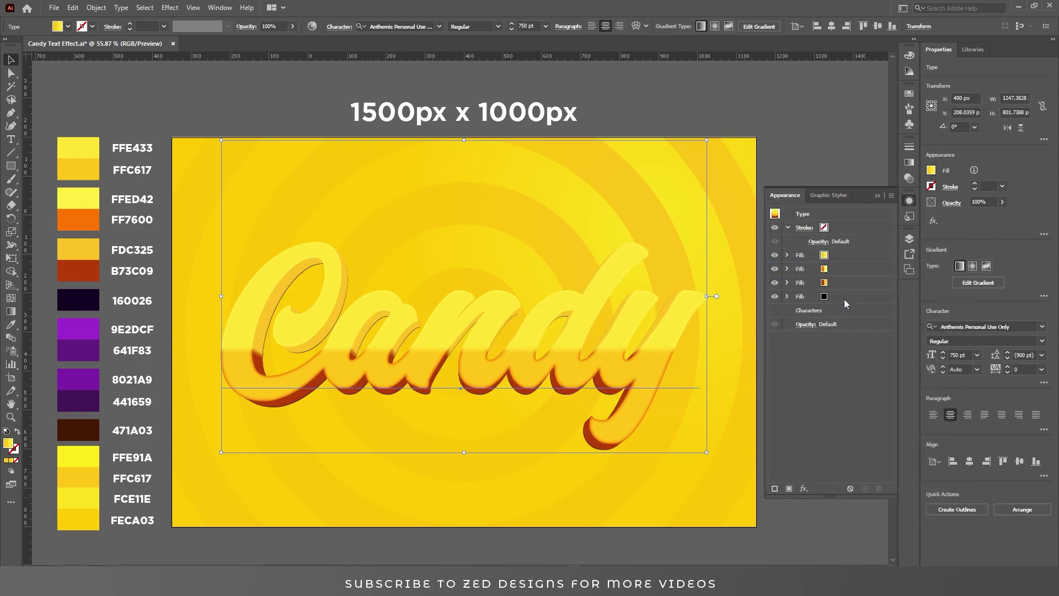
left_click(865, 488)
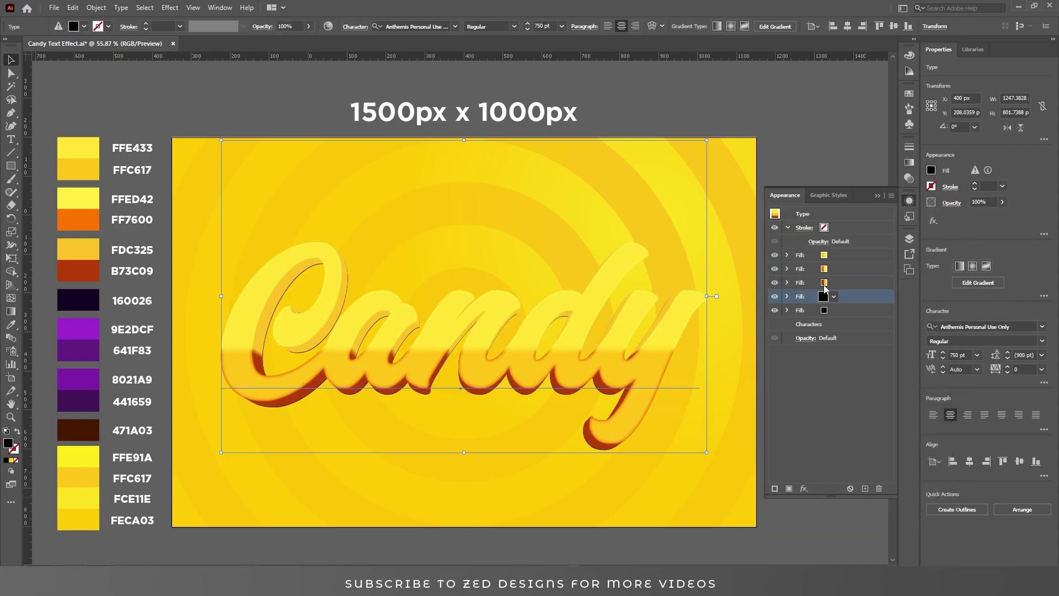
Hide the upper black fill copy and give the bottom fill a 90° linear gradient
left_click(774, 297)
left_click(838, 312)
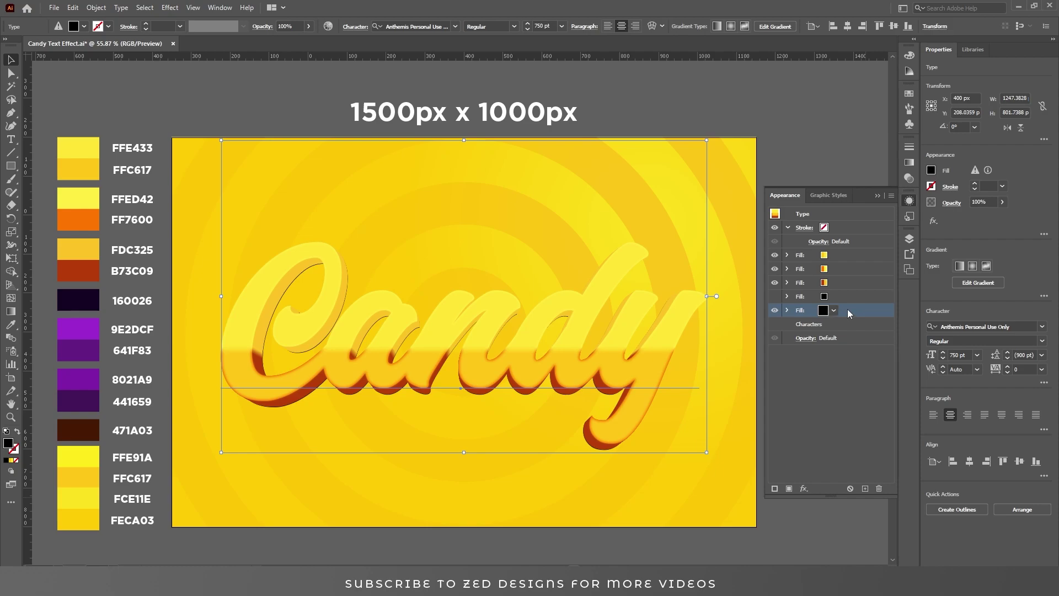
left_click(910, 162)
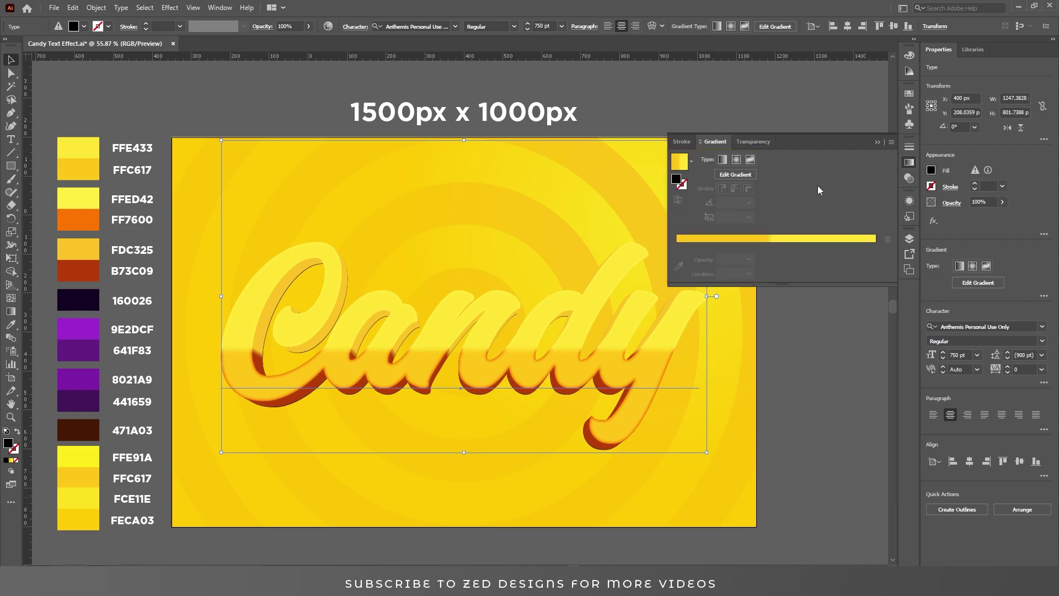
left_click(692, 162)
left_click(823, 239)
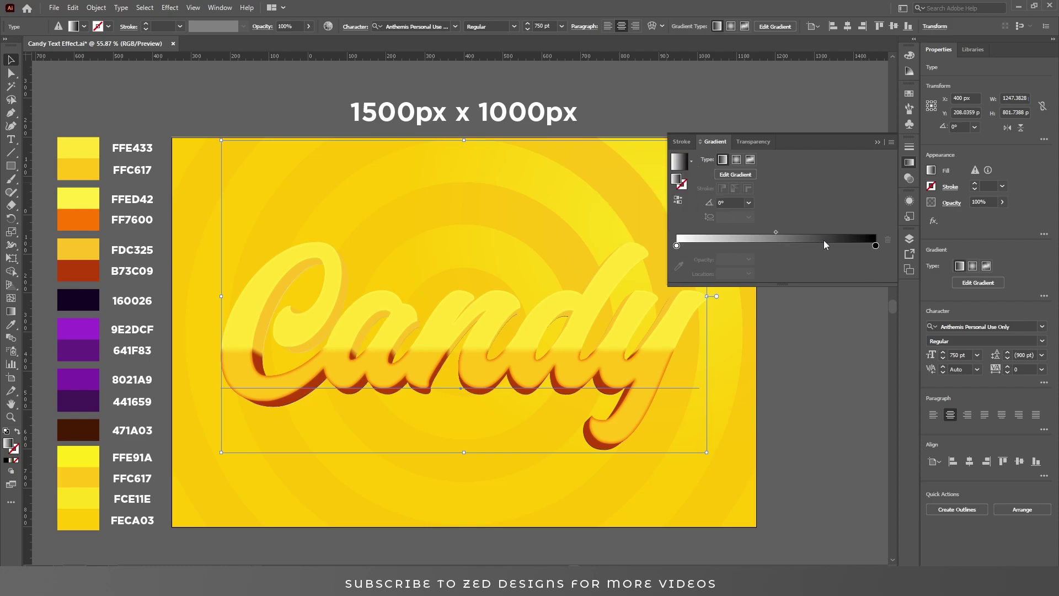
left_click(753, 205)
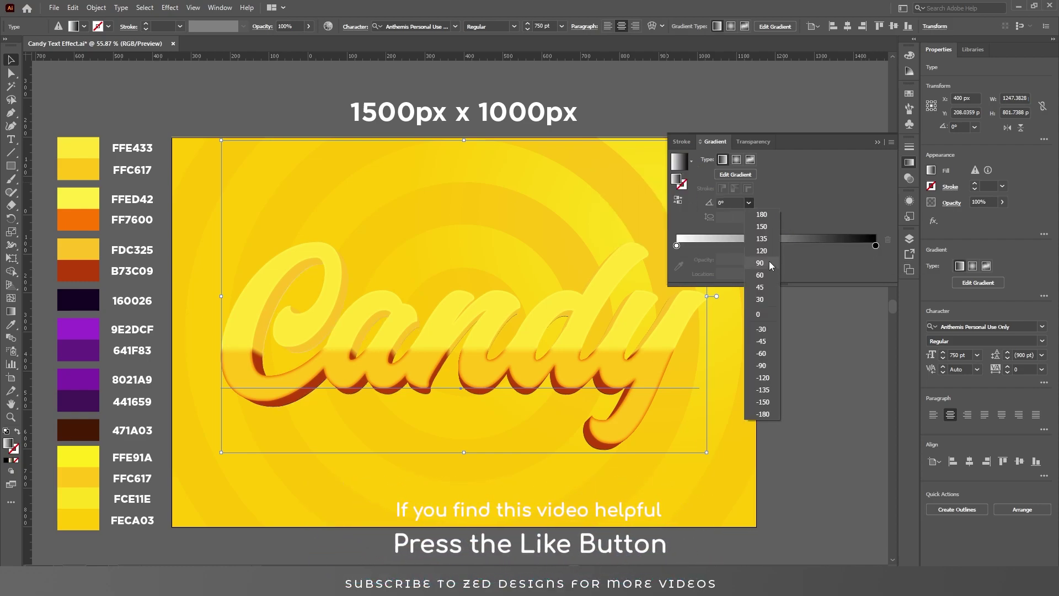
left_click(768, 260)
Colour the gradient stops 9E2DCF at the start and 641F83 at the end
double_click(876, 246)
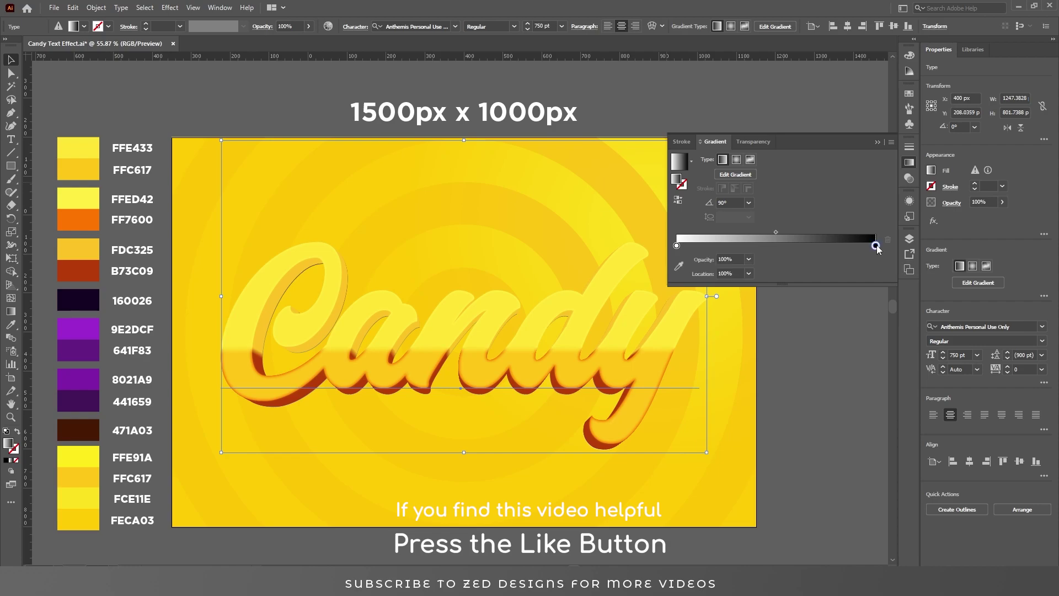
left_click(853, 341)
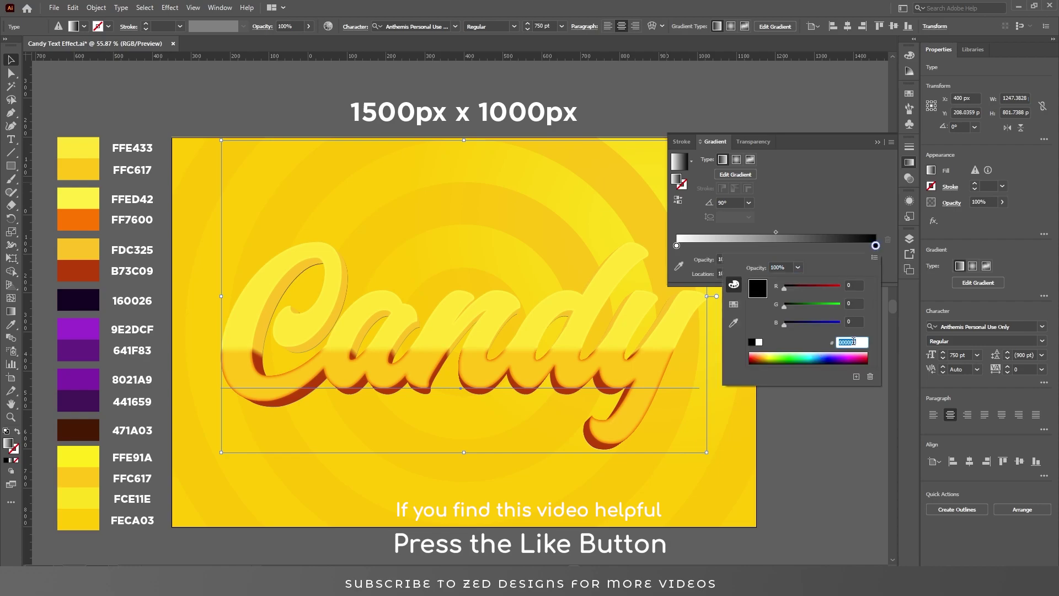
type("641f83")
key("Return")
double_click(676, 246)
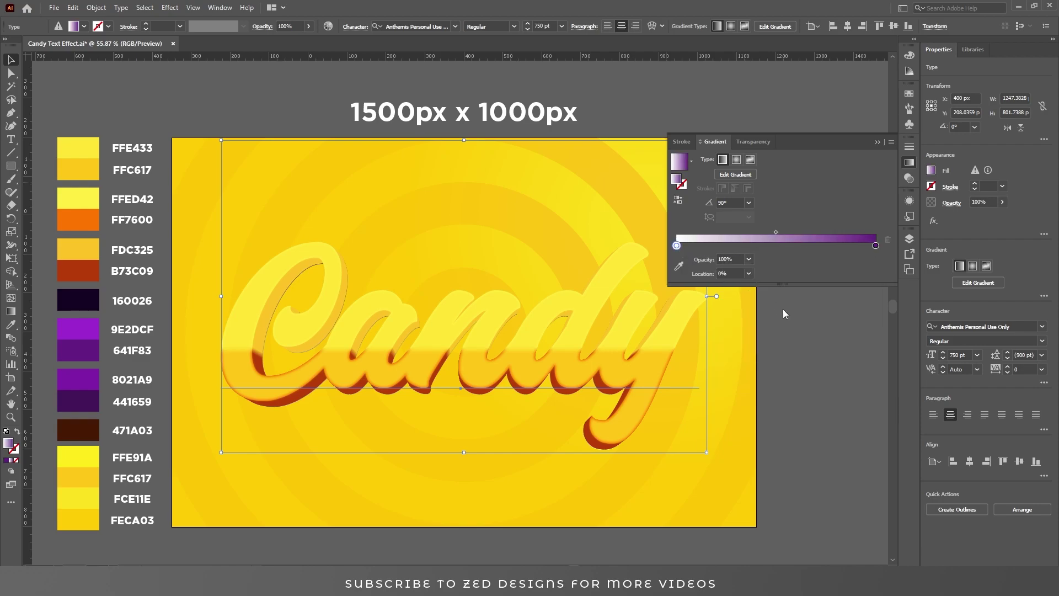
left_click(853, 341)
type("9e2dc")
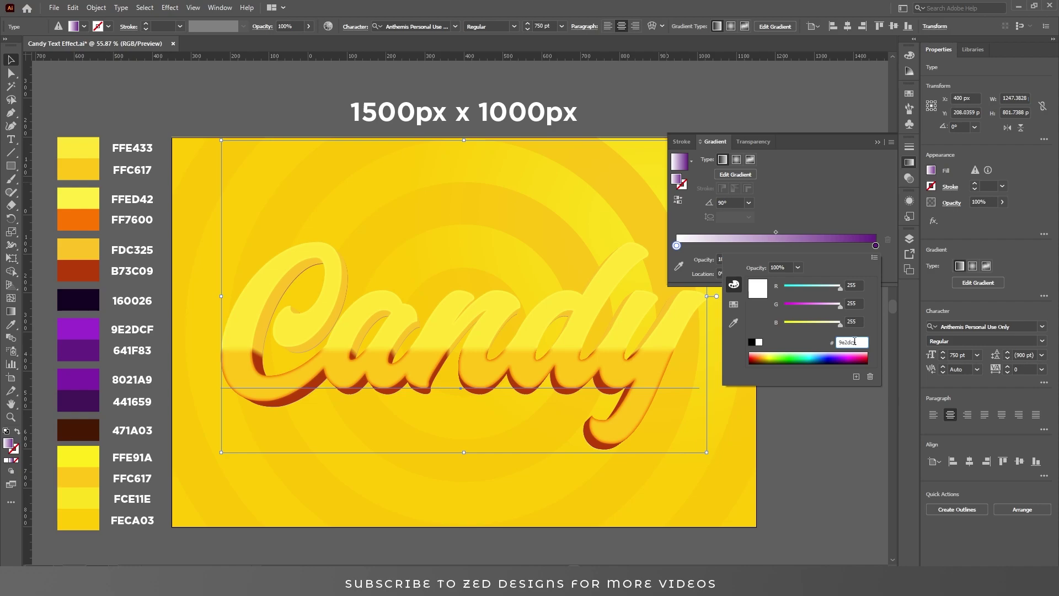
type("f")
key("Return")
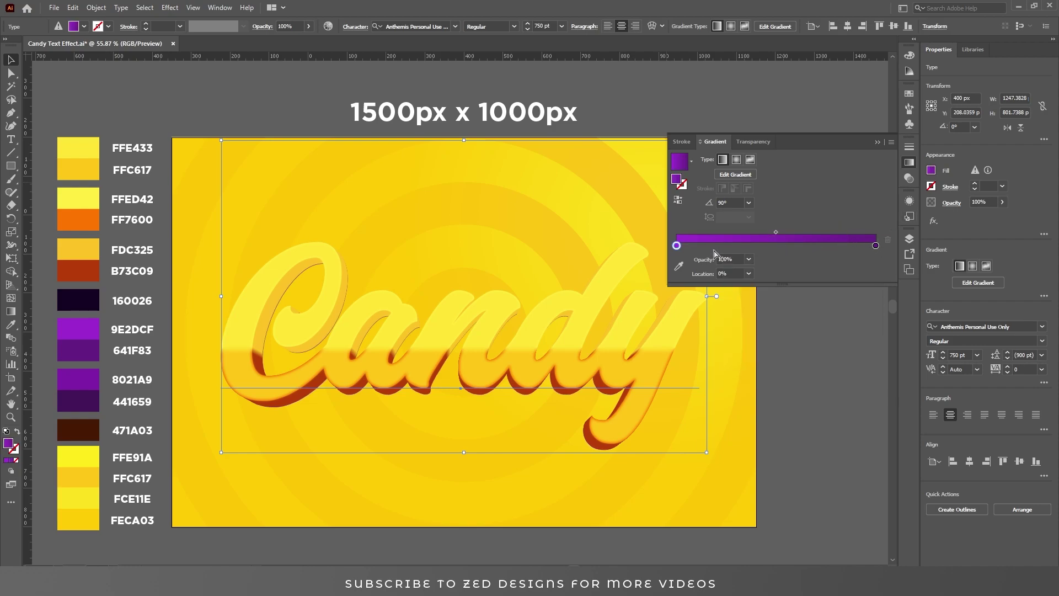
Position the start stop at 35% and the end stop at 60%
left_click_drag(676, 246, 731, 246)
left_click(727, 273)
type("35")
key("Return")
left_click(875, 246)
left_click(728, 273)
type("60")
key("Tab")
left_click(893, 214)
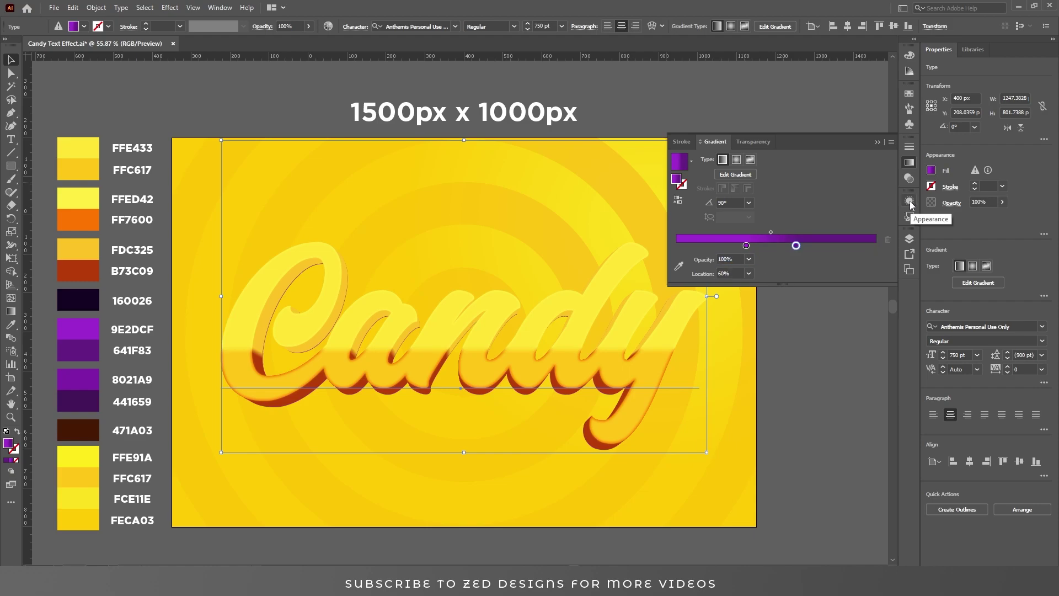
left_click(909, 201)
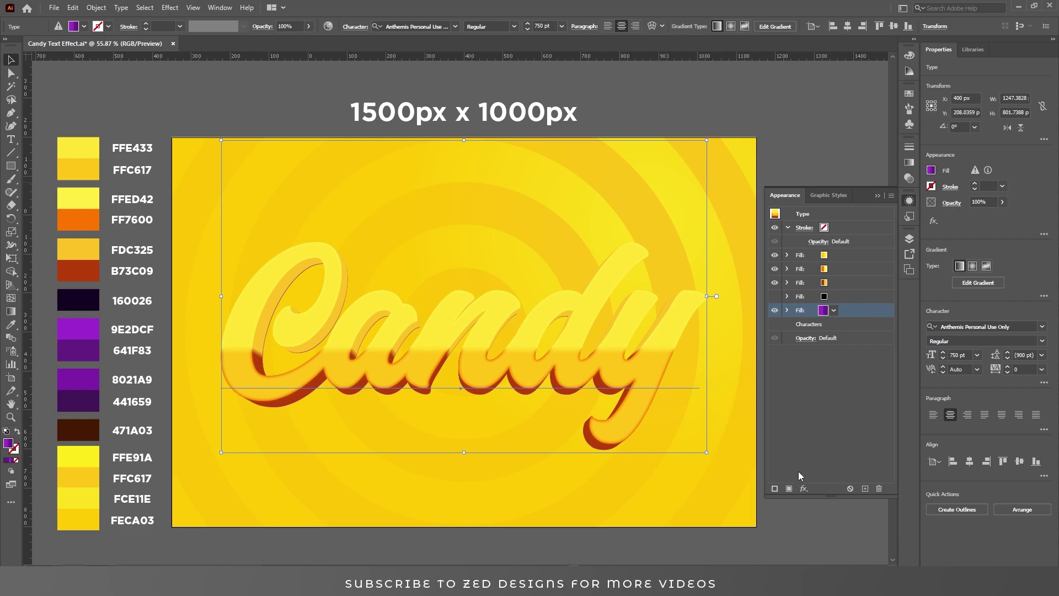
left_click(804, 487)
Apply a 30 px Offset Path with Round joins to the purple fill, then duplicate it
mouse_move(855, 280)
left_click(927, 276)
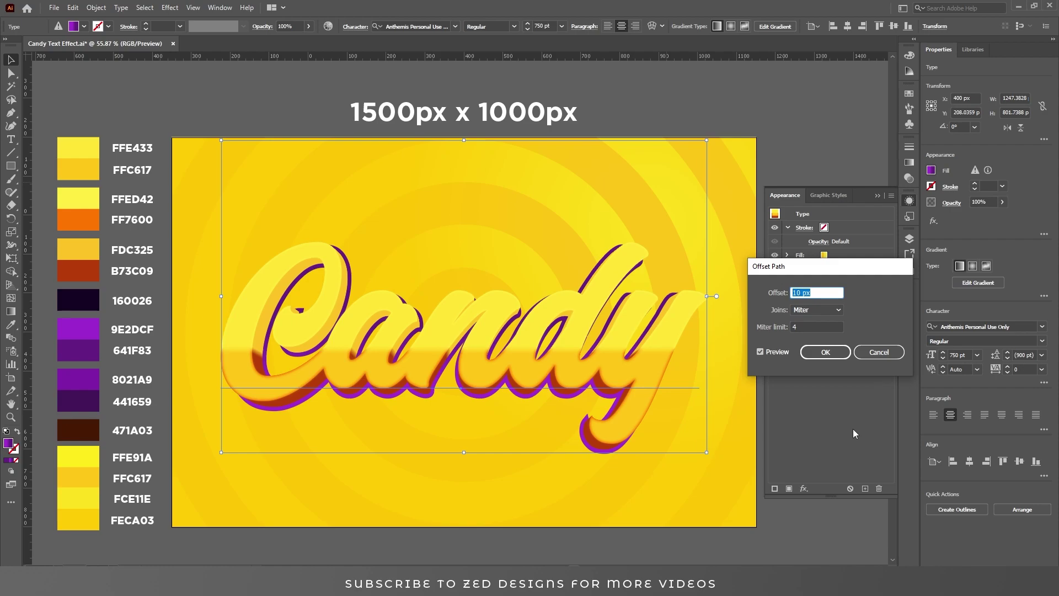
type("30")
key("Tab")
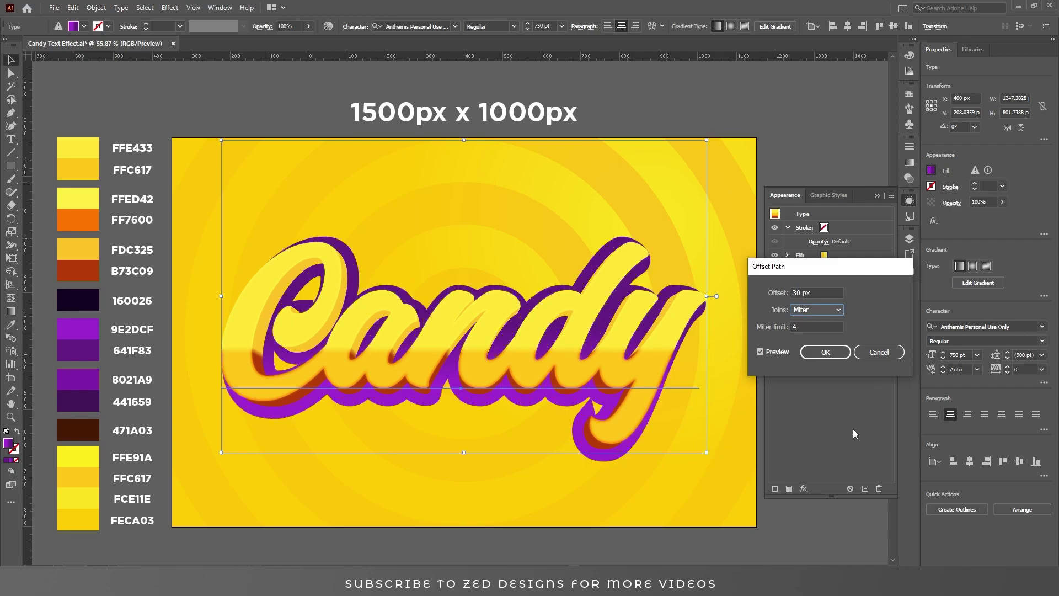
left_click(827, 292)
left_click(819, 308)
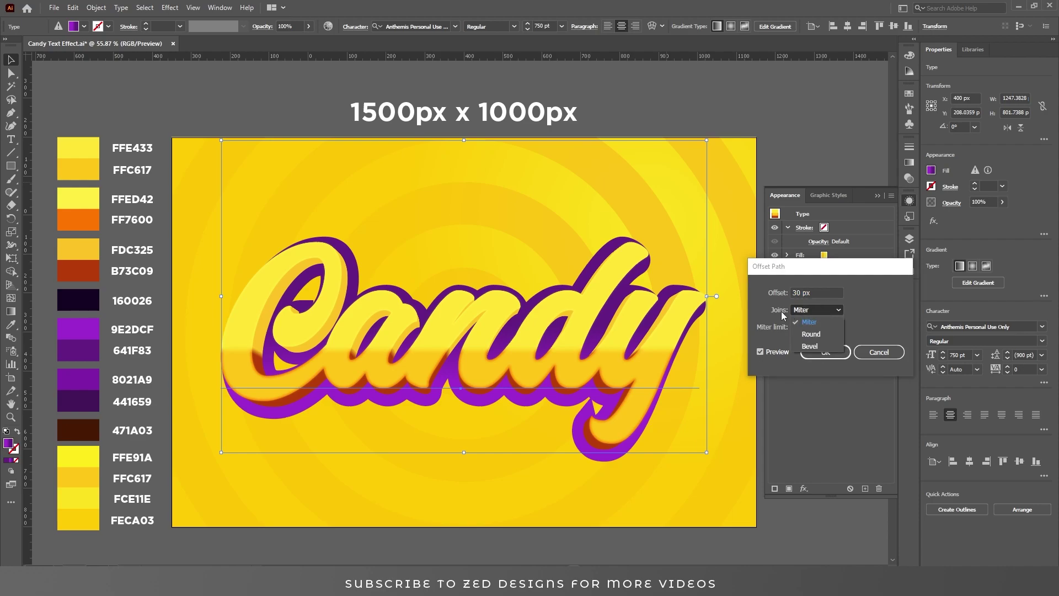
left_click(811, 334)
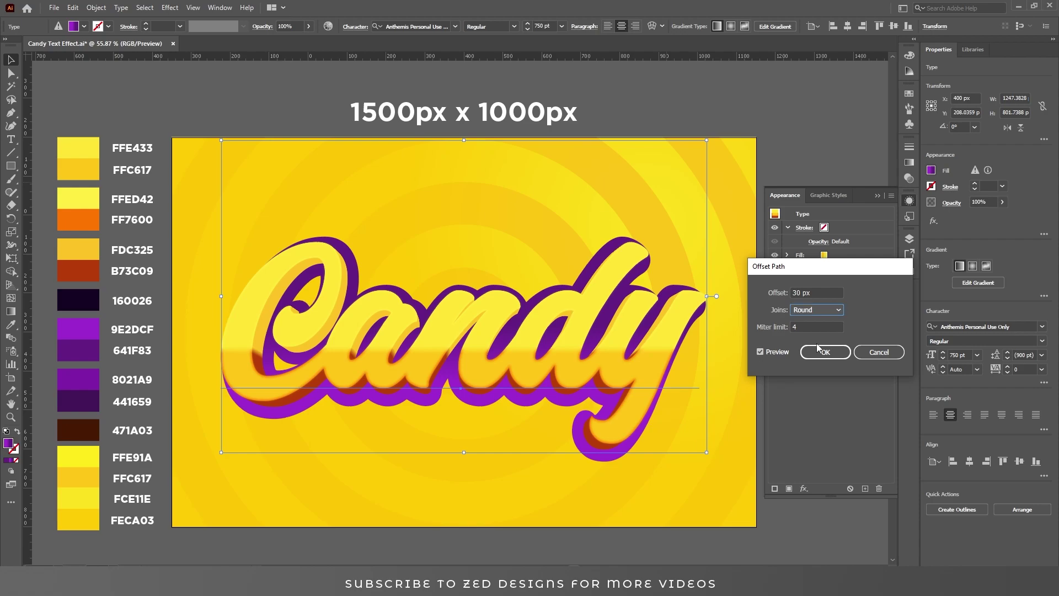
left_click(819, 352)
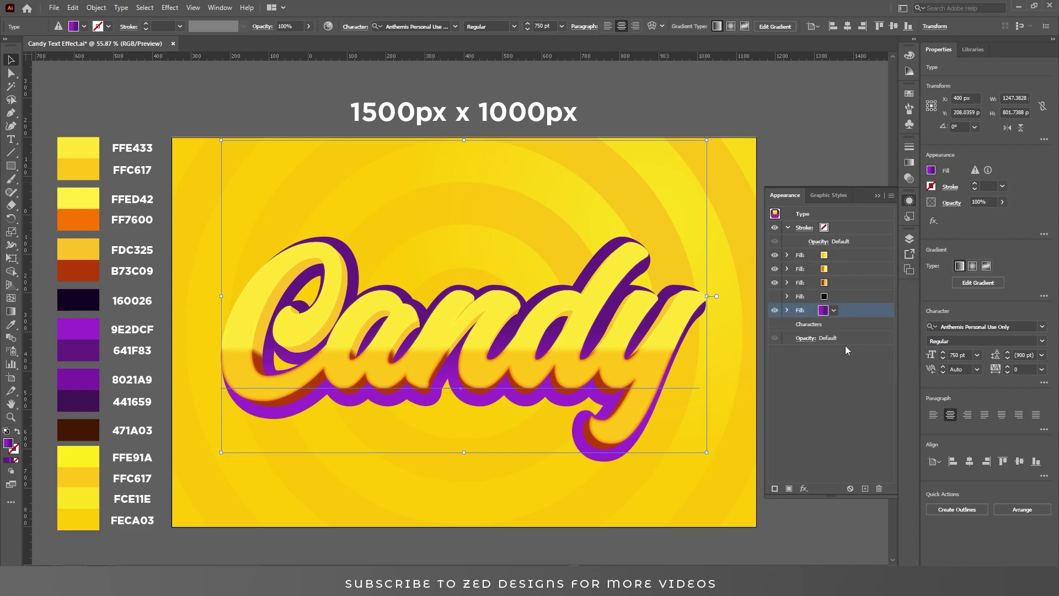
left_click(865, 488)
left_click(849, 323)
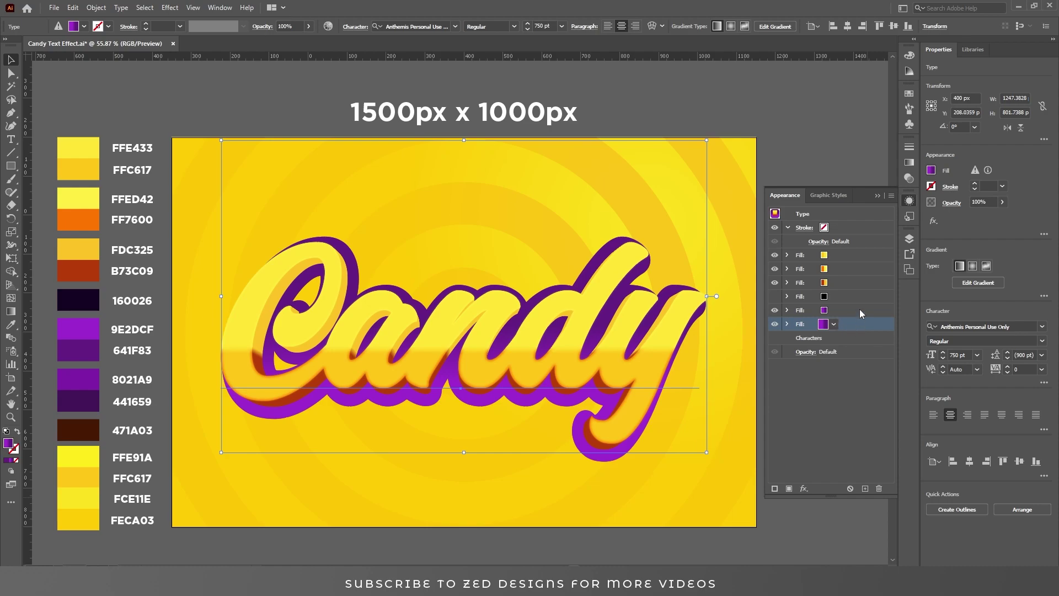
Recolour the lower purple fill's gradient stops to 8021A9 and 441659
left_click(908, 165)
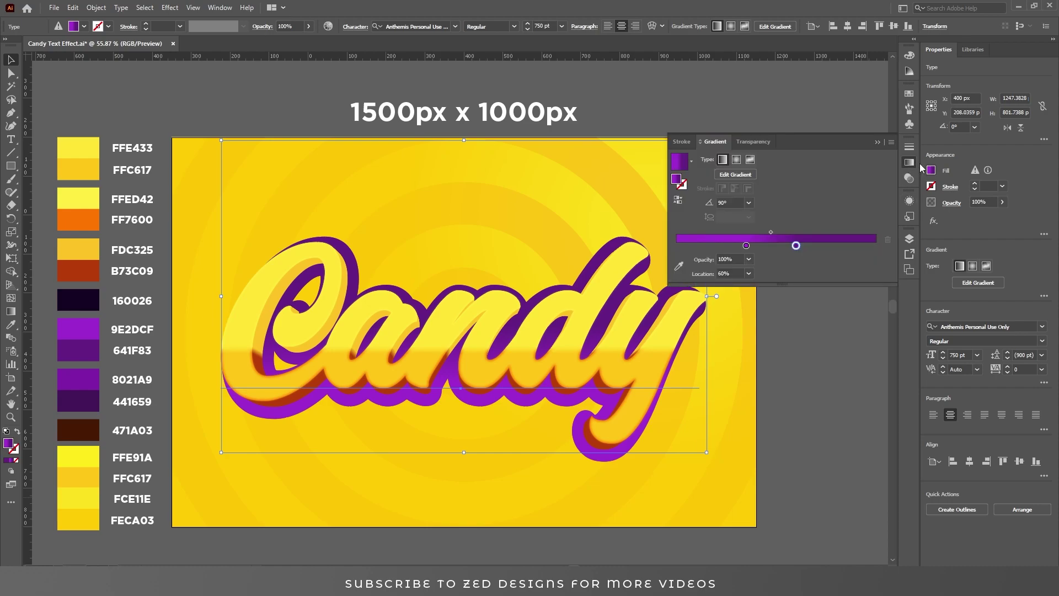
double_click(796, 246)
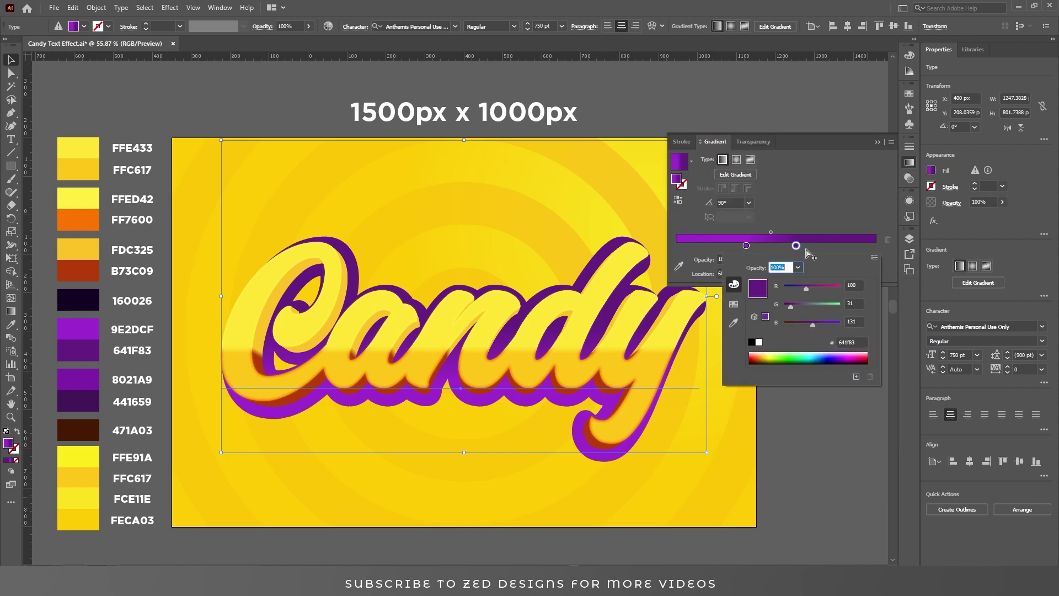
left_click(848, 341)
double_click(847, 342)
type("441659")
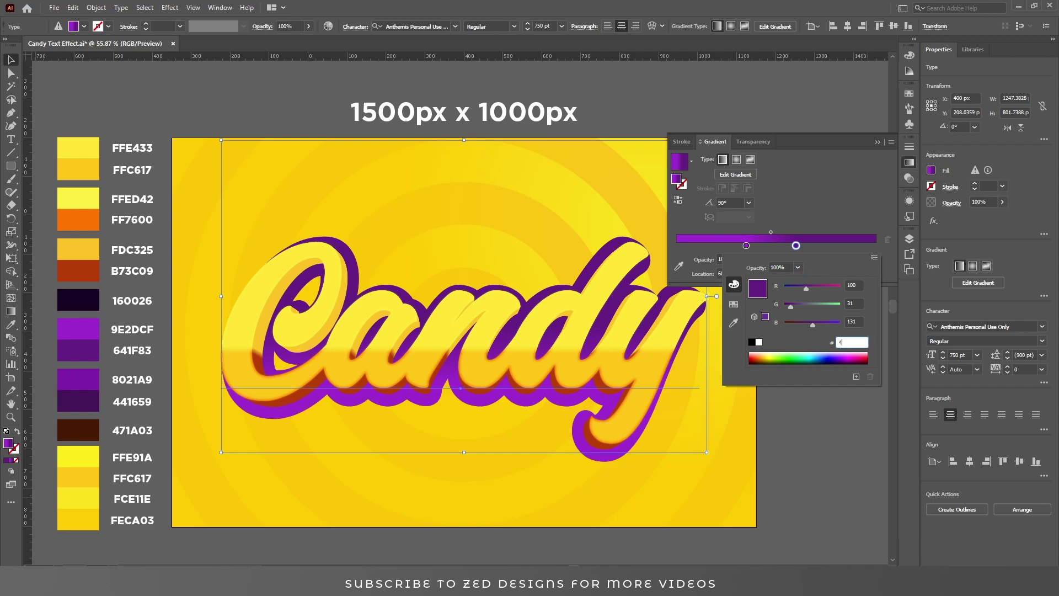
key("Return")
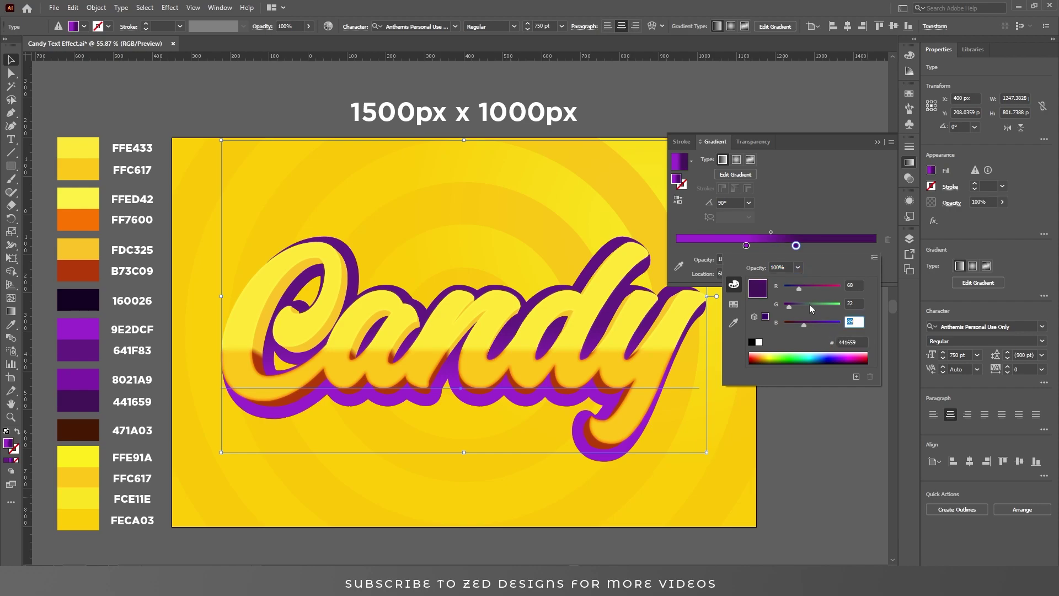
left_click(746, 245)
double_click(746, 245)
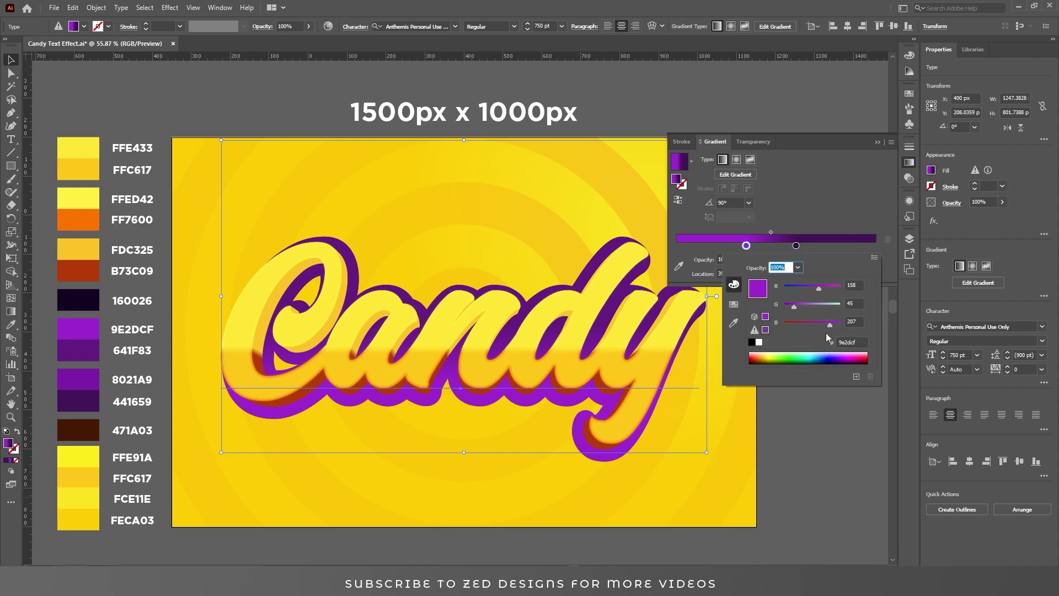
double_click(850, 342)
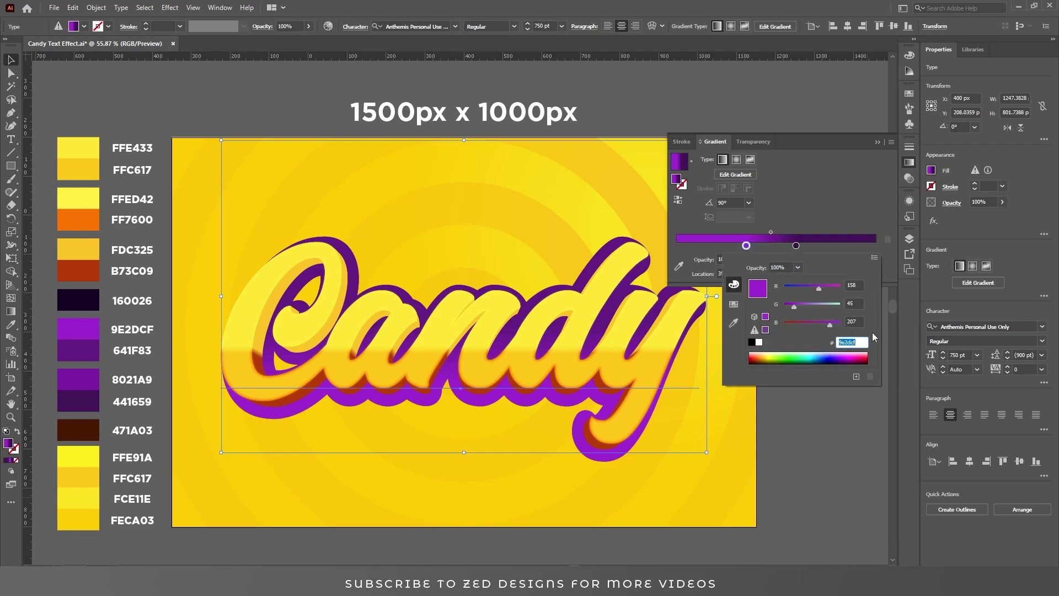
type("8021a9")
key("Tab")
key("Return")
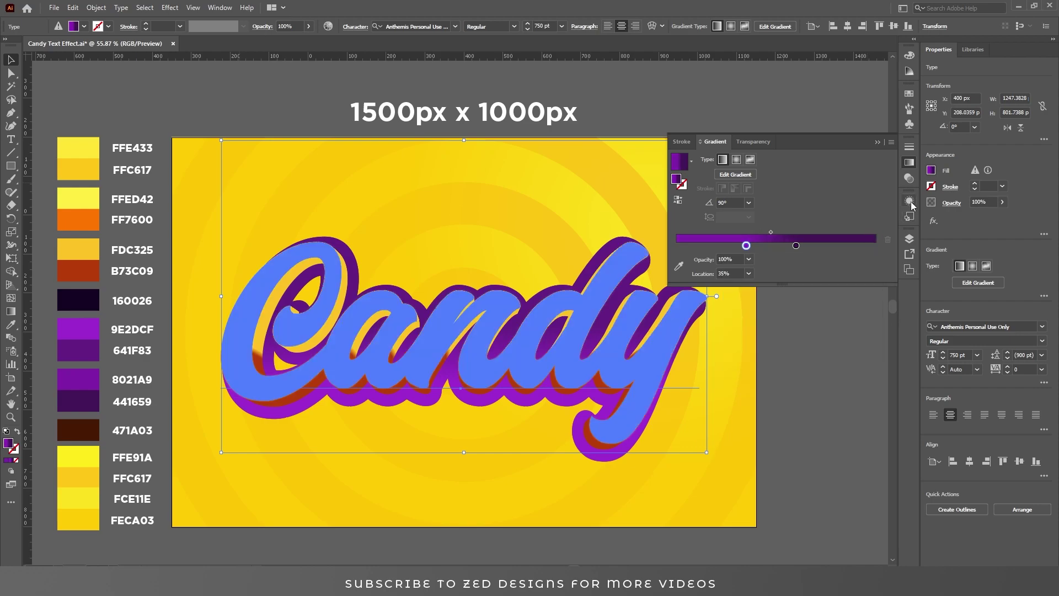
left_click(910, 200)
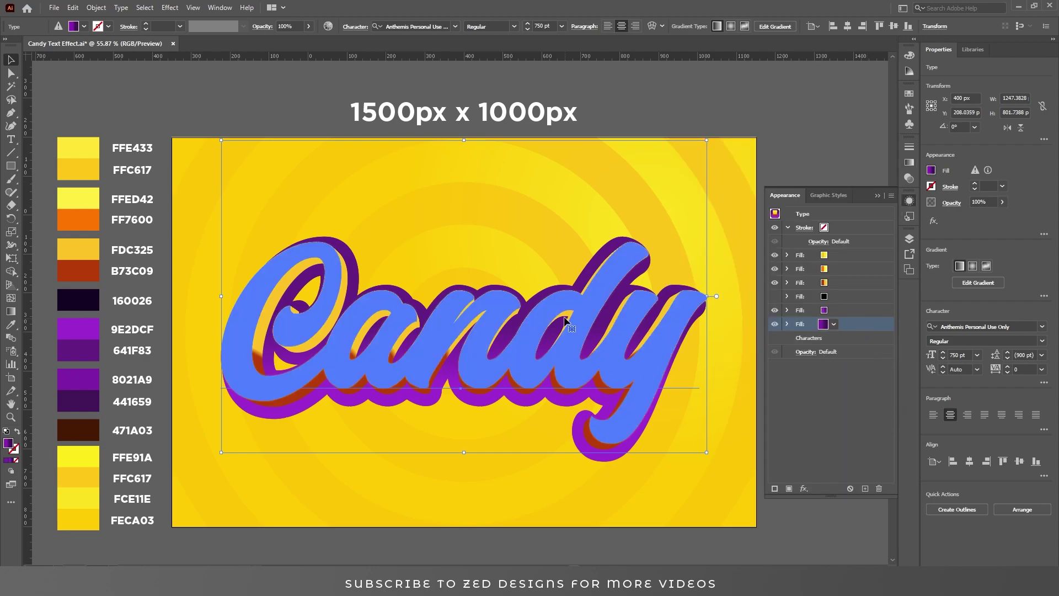
Add a new Transform effect to the bottom purple fill: 99.9% scale, 0.3 px down, 70 copies
left_click(805, 488)
mouse_move(874, 269)
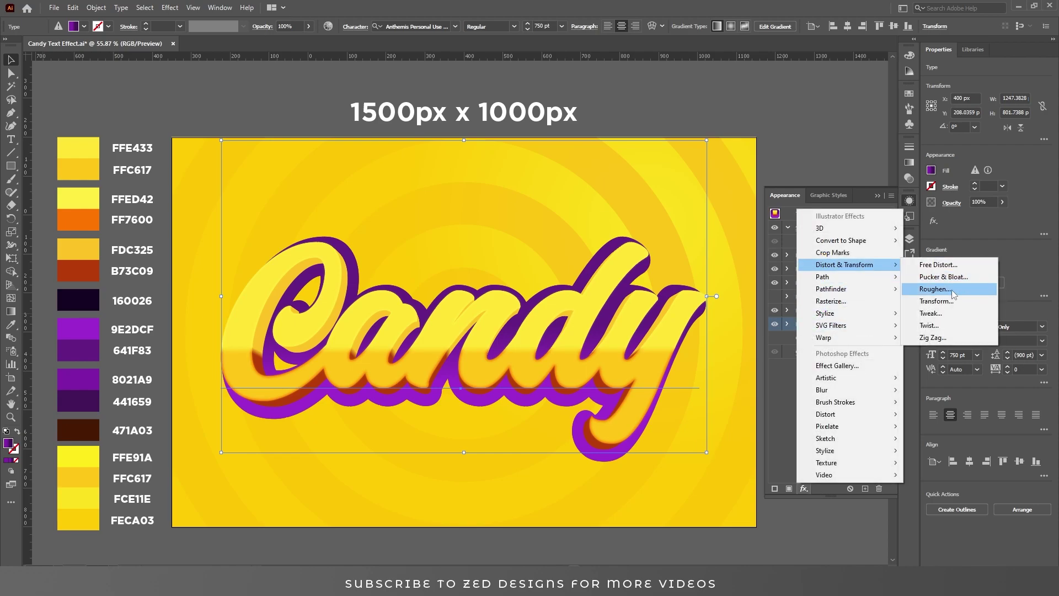
left_click(944, 301)
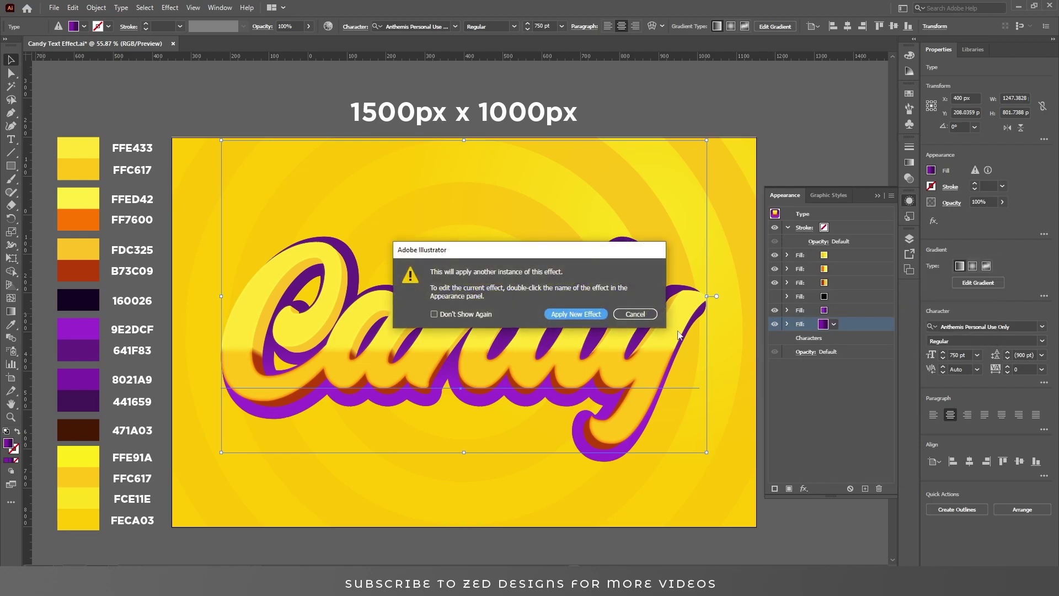
left_click(571, 313)
type("99.9")
key("Tab")
key("Tab")
key("Tab")
type("0.3")
key("Tab")
key("Tab")
type("70")
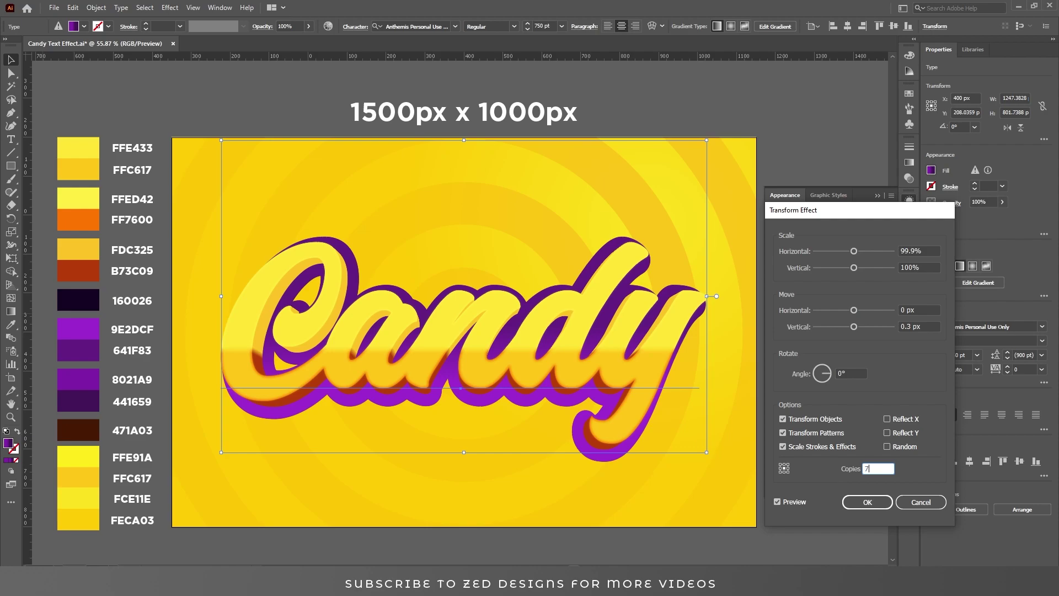
key("Tab")
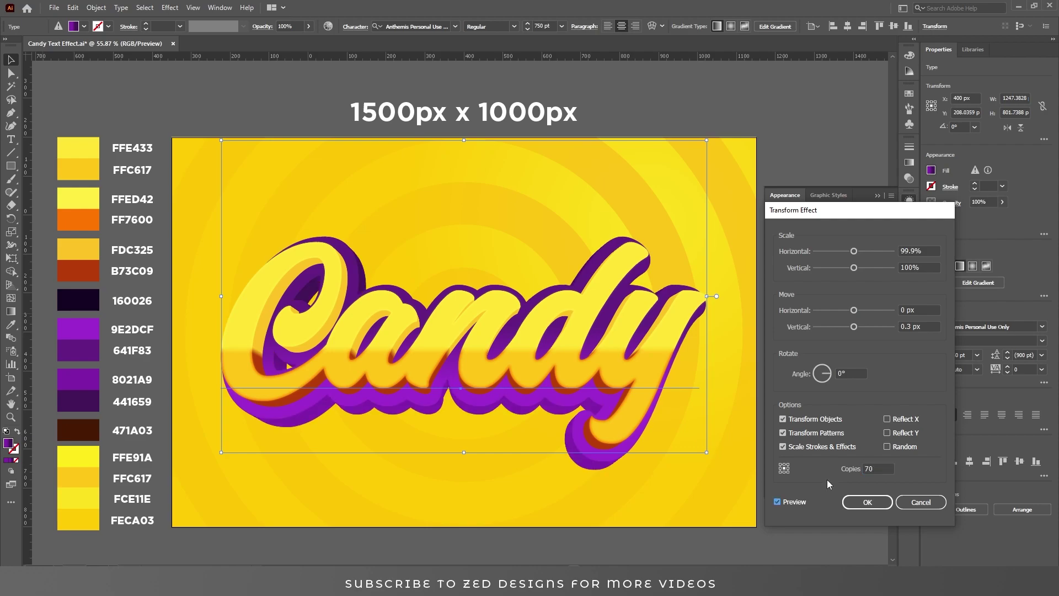
left_click(867, 501)
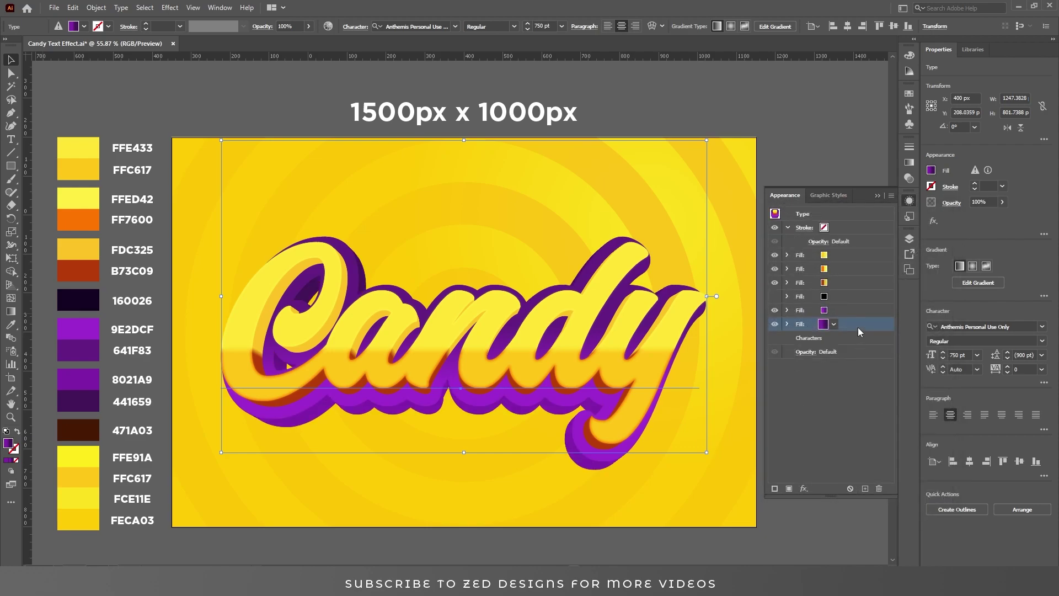
Duplicate the upper purple fill and make the copy red
left_click(824, 313)
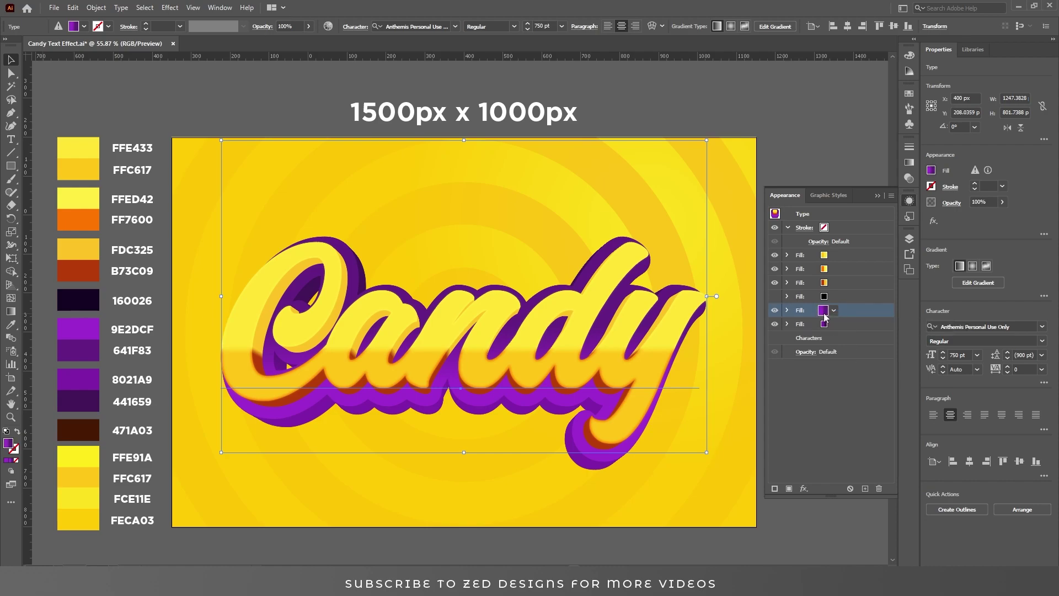
left_click(865, 488)
left_click(833, 312)
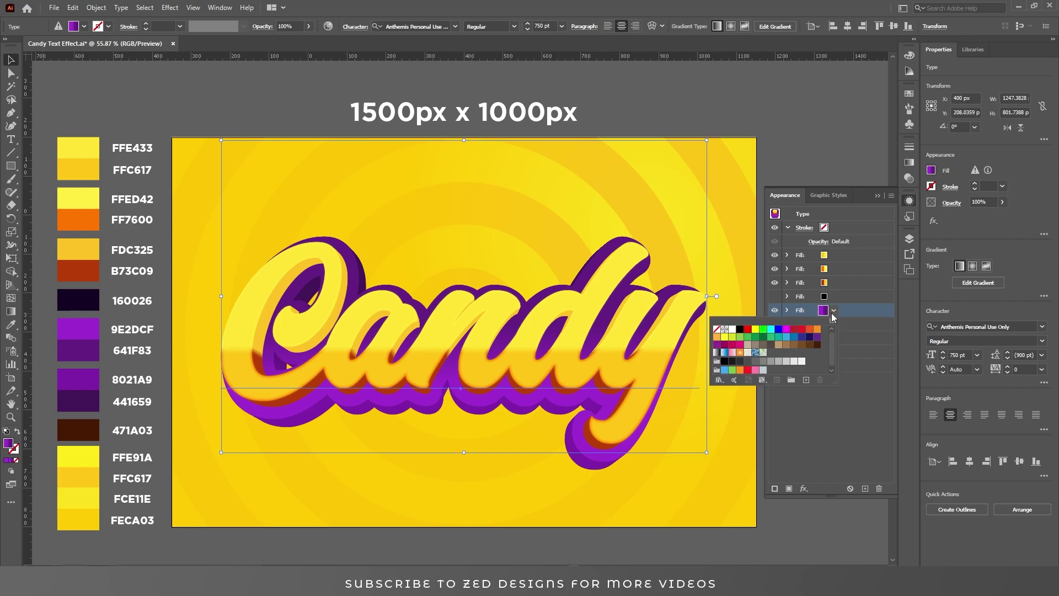
left_click(748, 330)
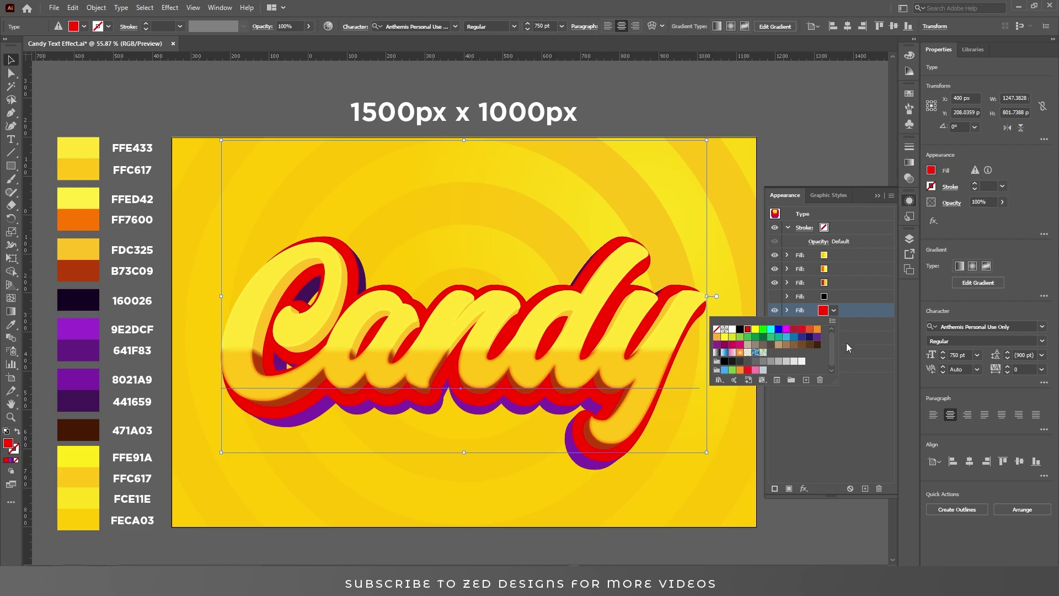
left_click(788, 310)
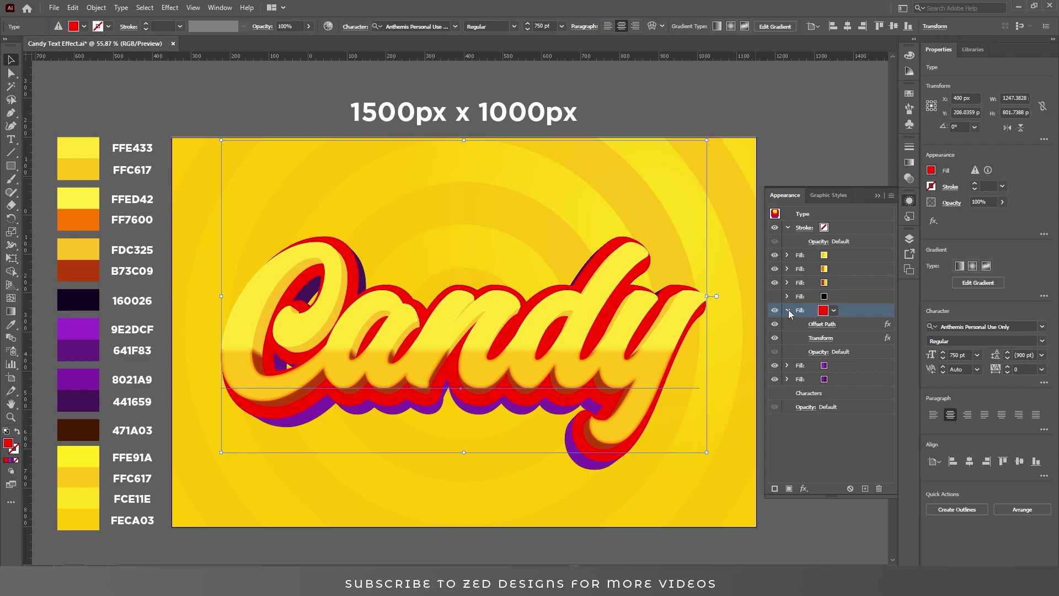
Edit the red fill's Transform to 90% scale with a 50 px vertical move
left_click(821, 338)
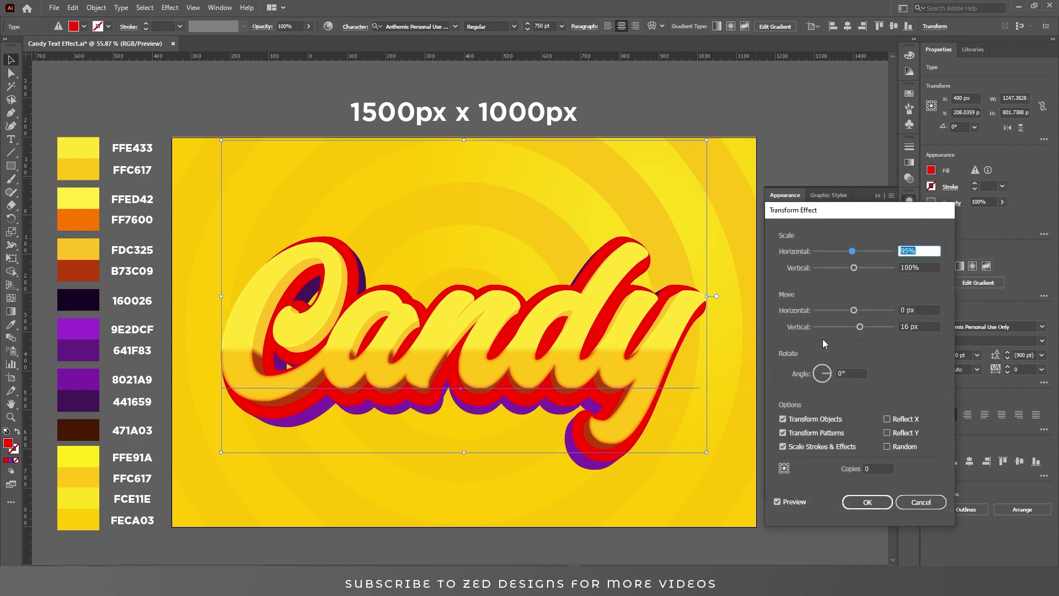
type("90")
key("Tab")
key("Tab")
key("Tab")
type("30")
key("Tab")
key("shift+Tab")
type("40")
key("Tab")
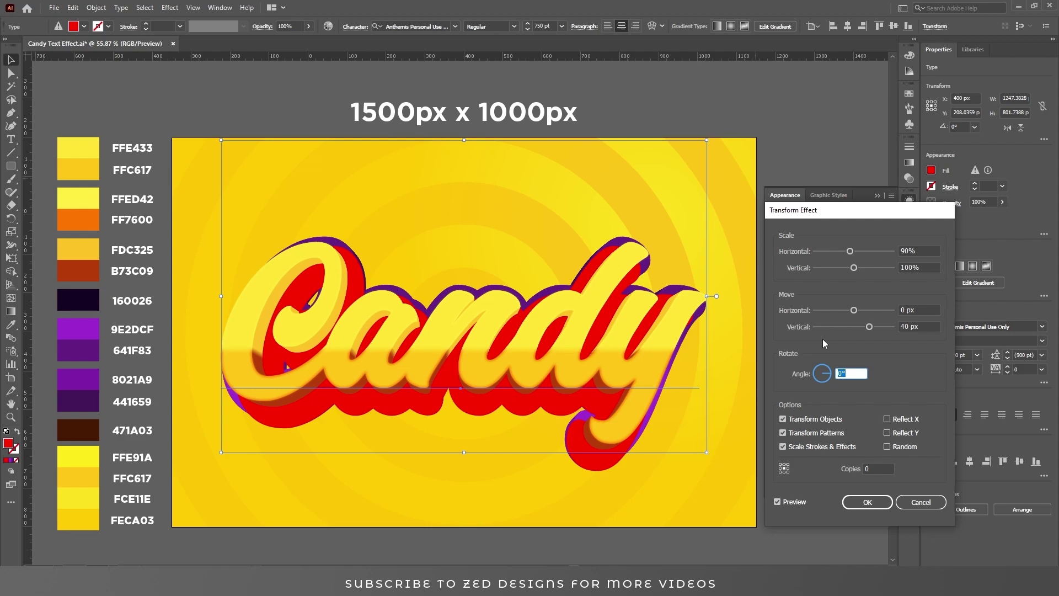
key("shift+Tab")
type("50")
key("Tab")
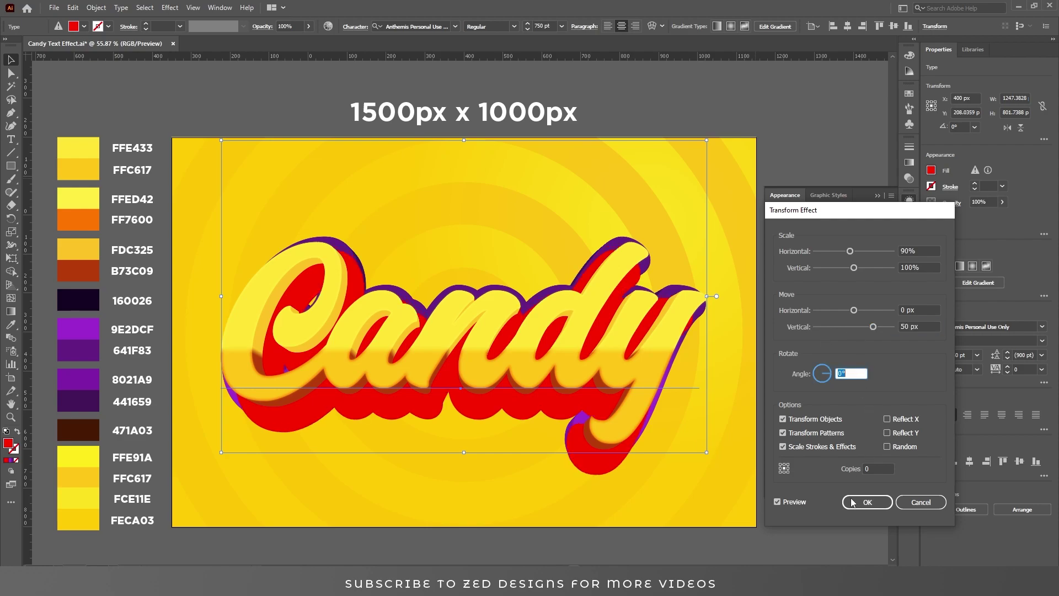
left_click(866, 501)
Move the red fill below both purple fills and revise its Transform to 85% width, 45 px down
left_click(805, 313)
left_click_drag(798, 313, 842, 343)
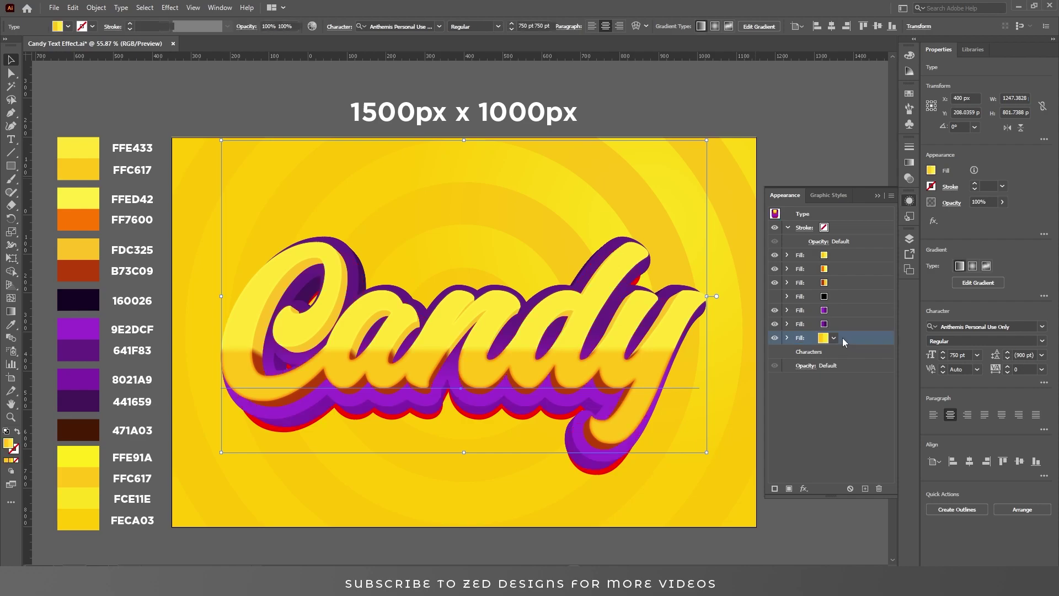
left_click(787, 338)
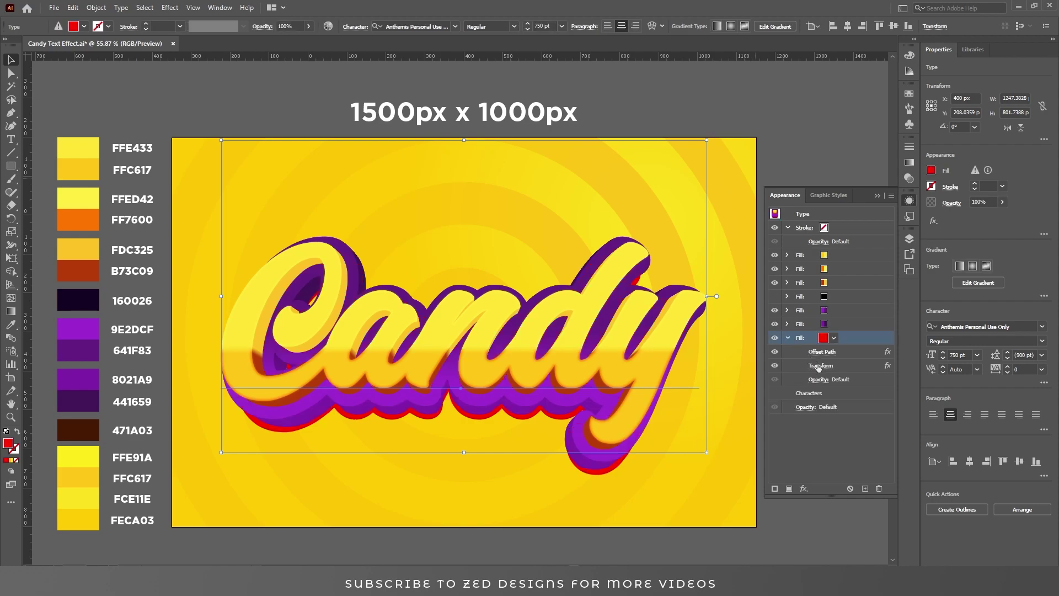
left_click(823, 366)
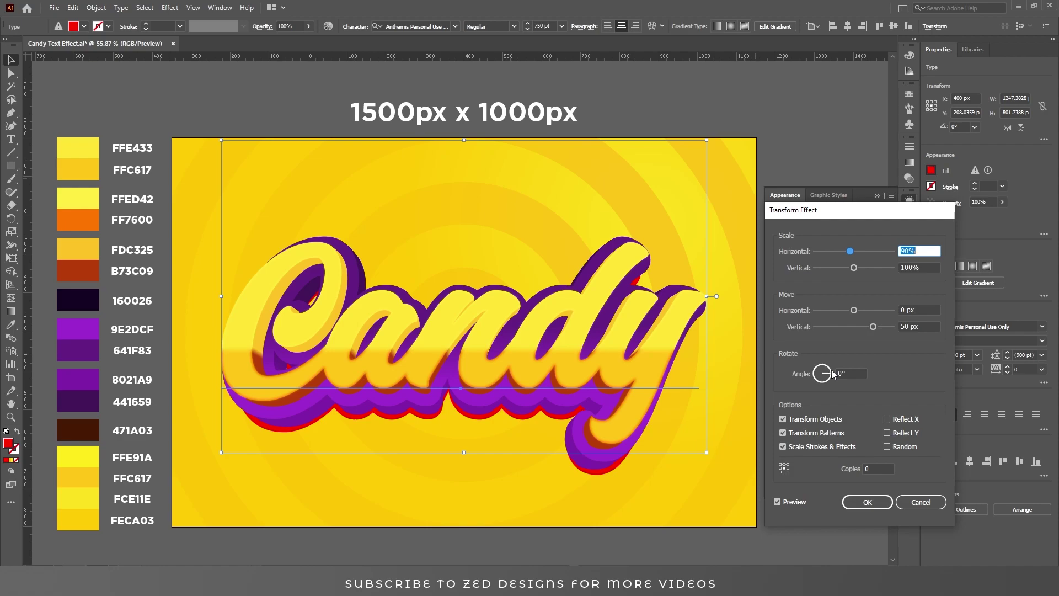
type("88")
key("Tab")
key("shift+Tab")
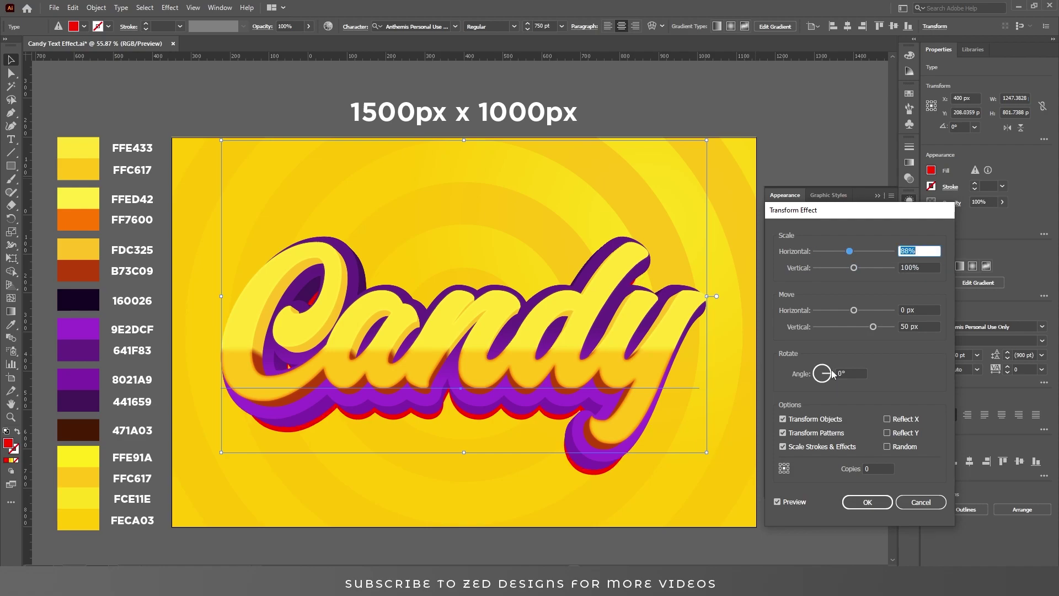
type("85")
key("Tab")
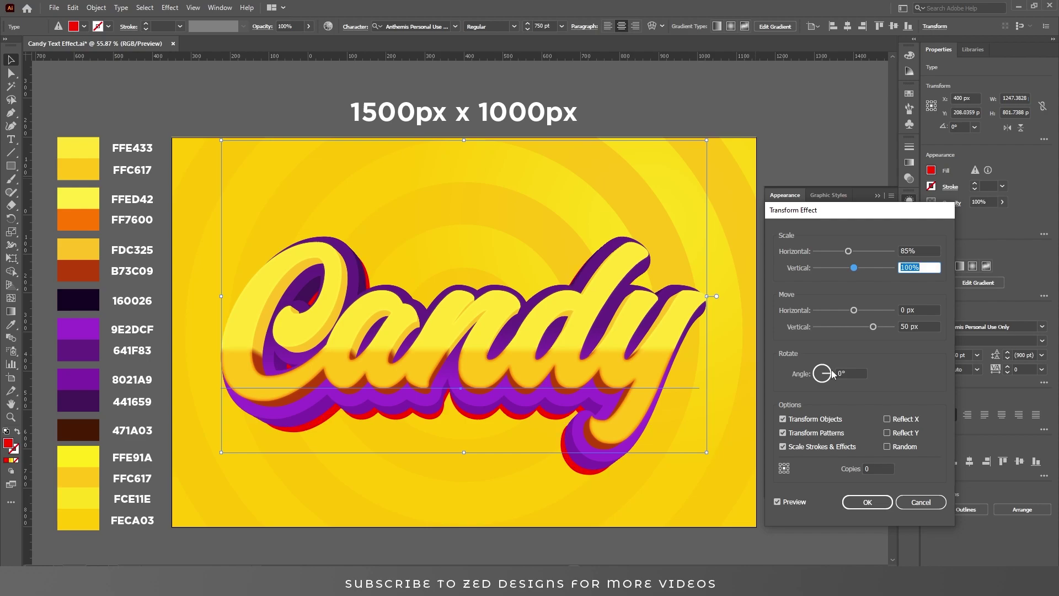
key("Tab")
key("Tab")
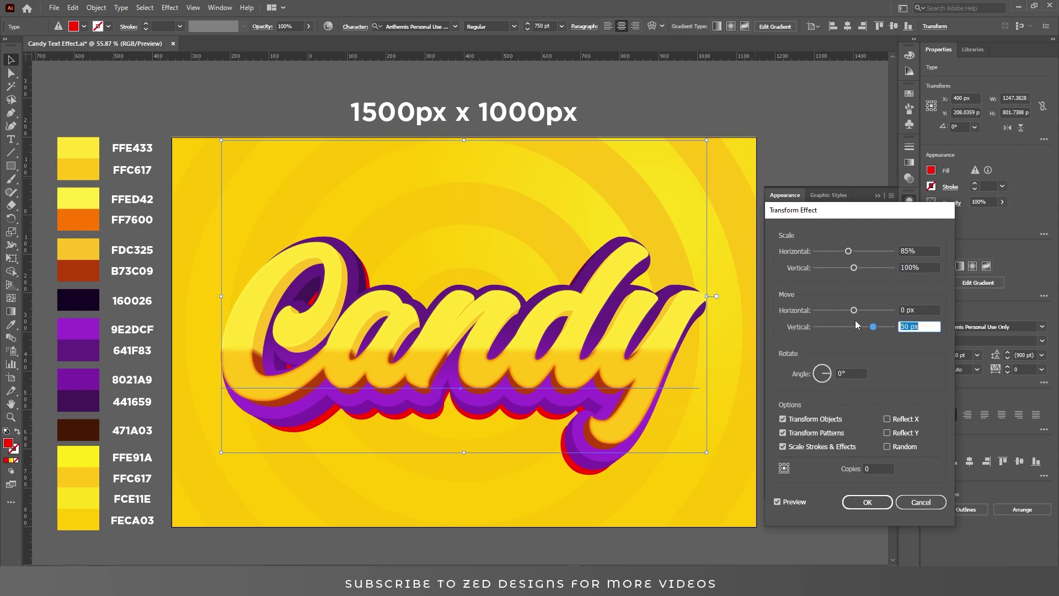
type("45")
key("shift+Tab")
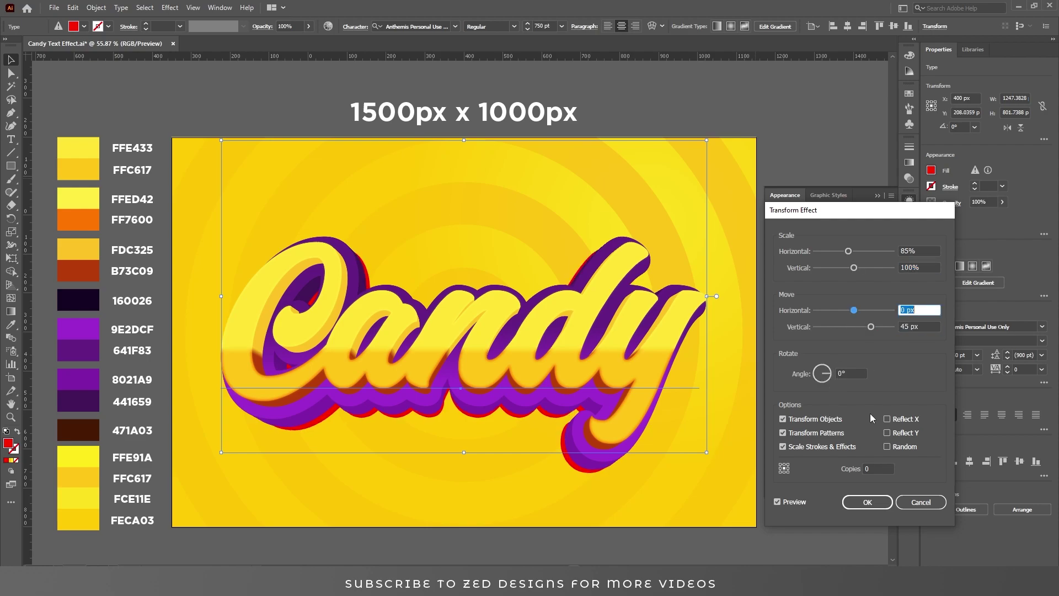
left_click(866, 502)
left_click(839, 335)
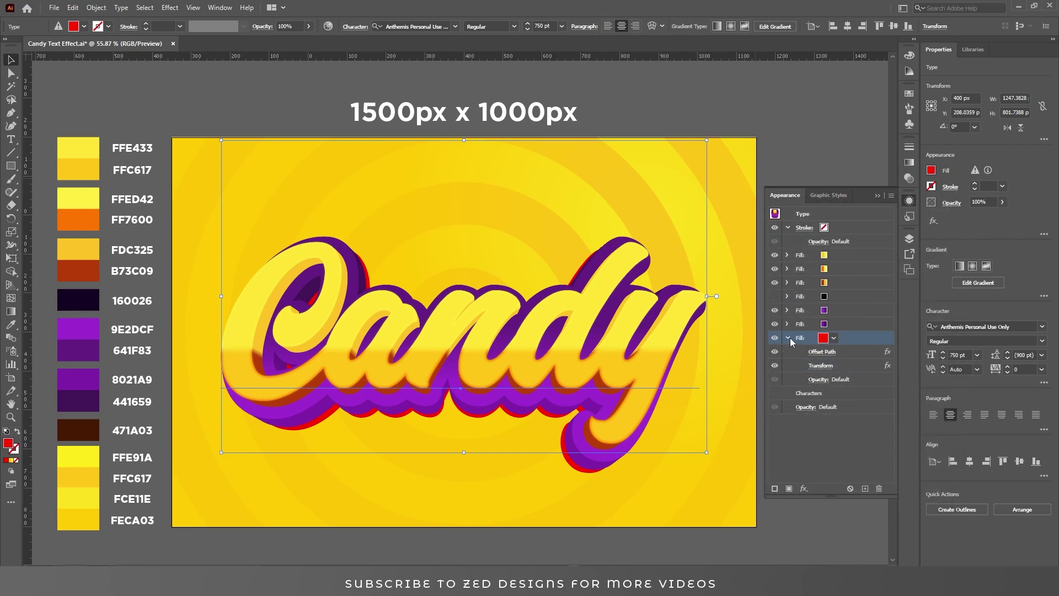
Give the black fill an 8-pixel Gaussian Blur
left_click(832, 300)
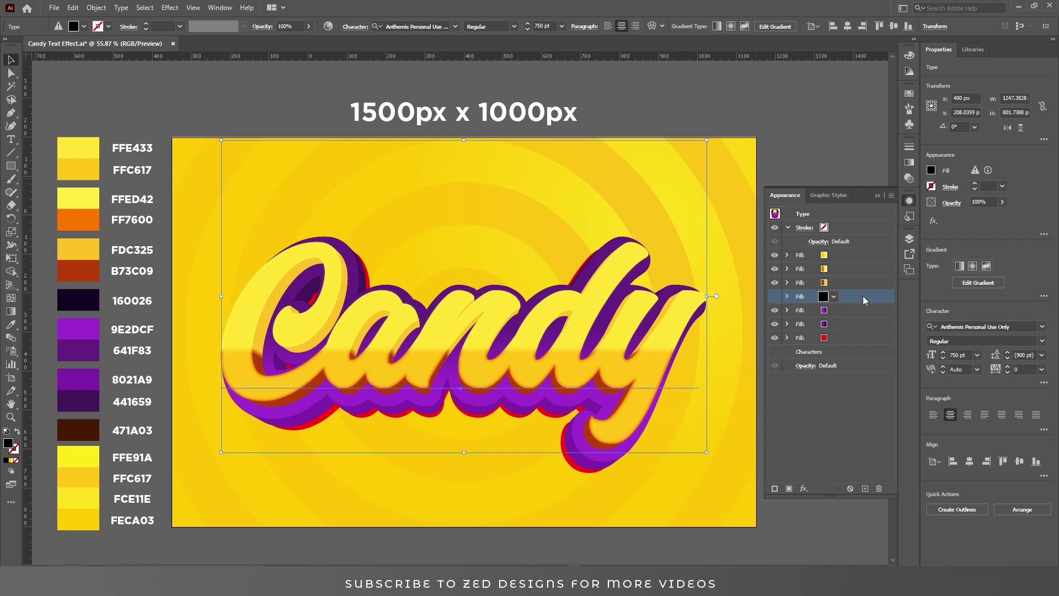
left_click(774, 296)
left_click(774, 296)
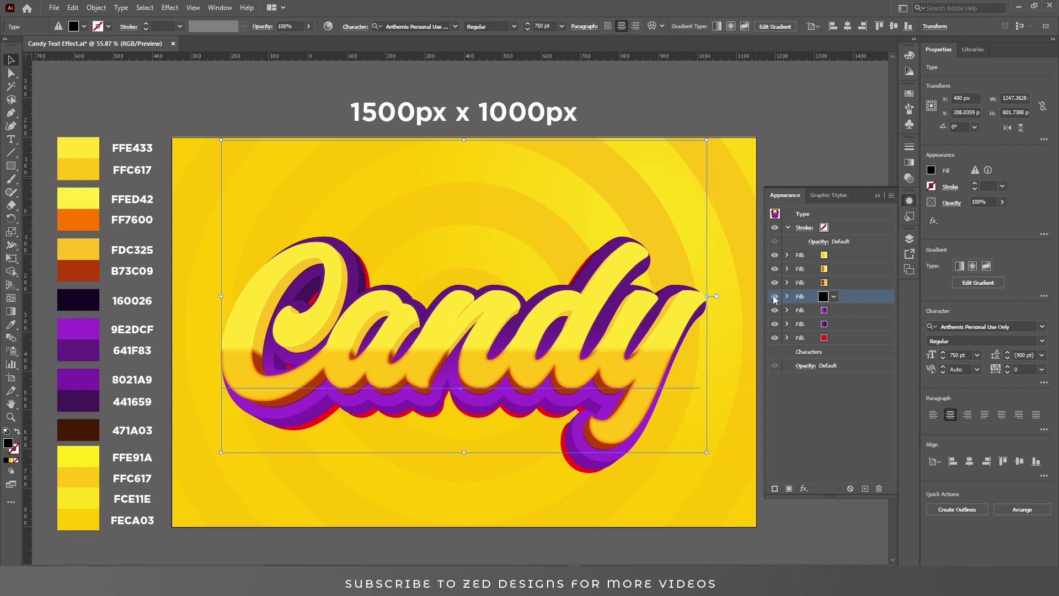
left_click(804, 488)
mouse_move(842, 392)
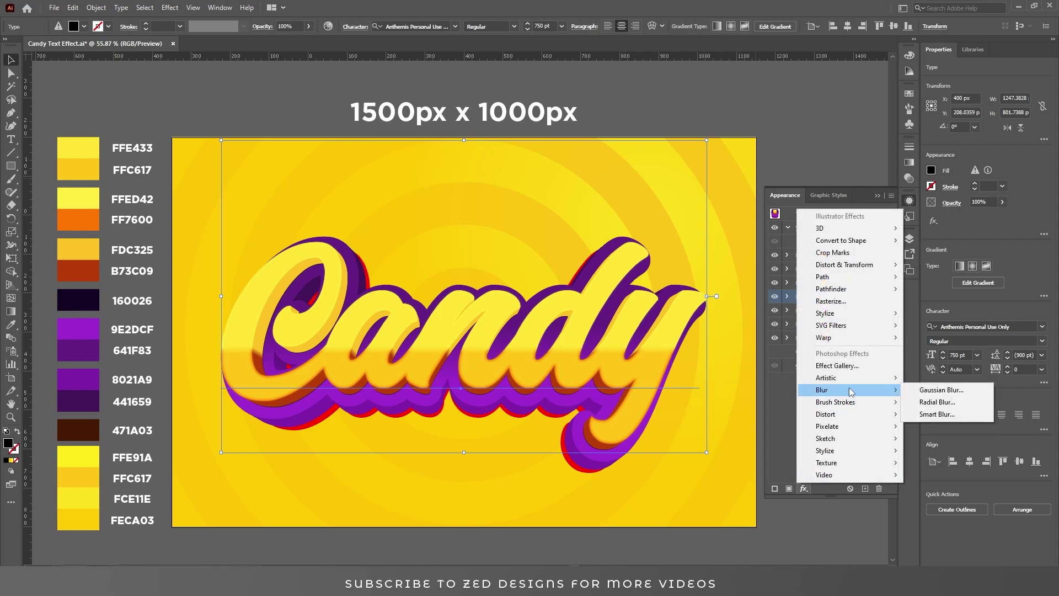
left_click(938, 391)
key("Tab")
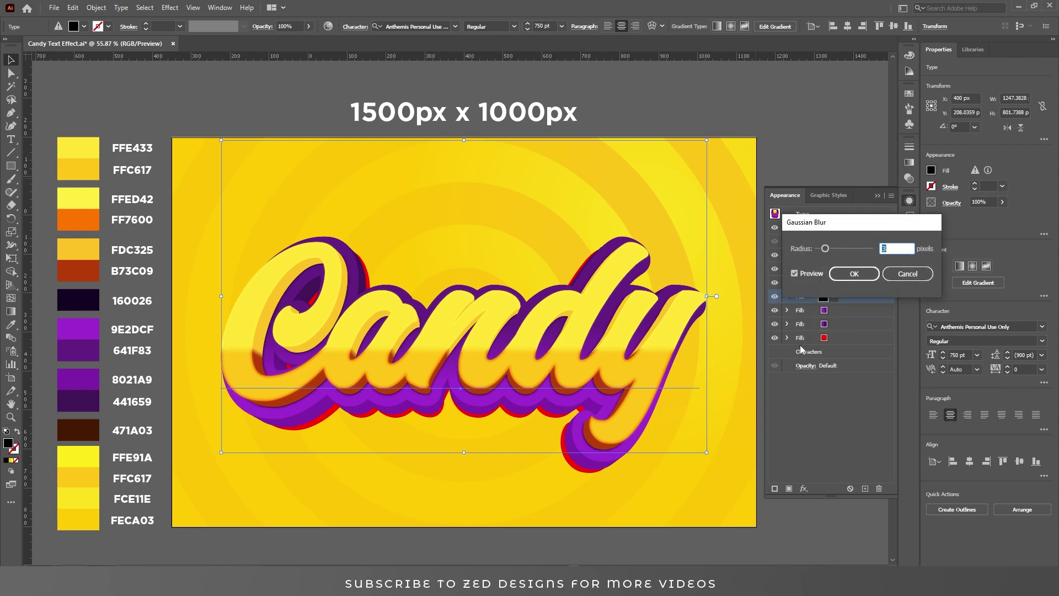
type("8")
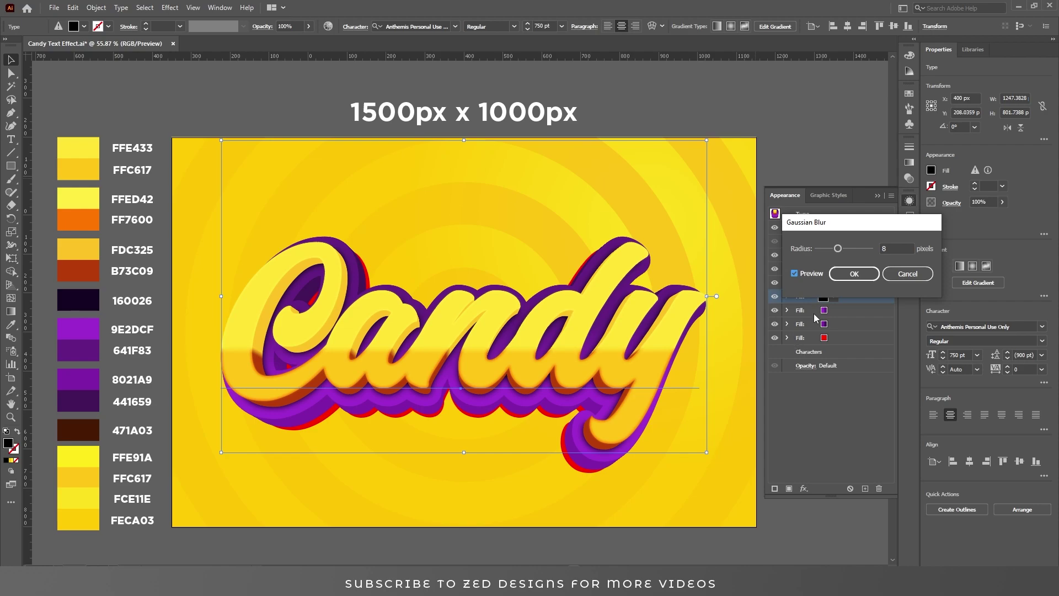
left_click(854, 273)
Set the black fill's blending to Multiply at 80% opacity
left_click(786, 296)
left_click(817, 337)
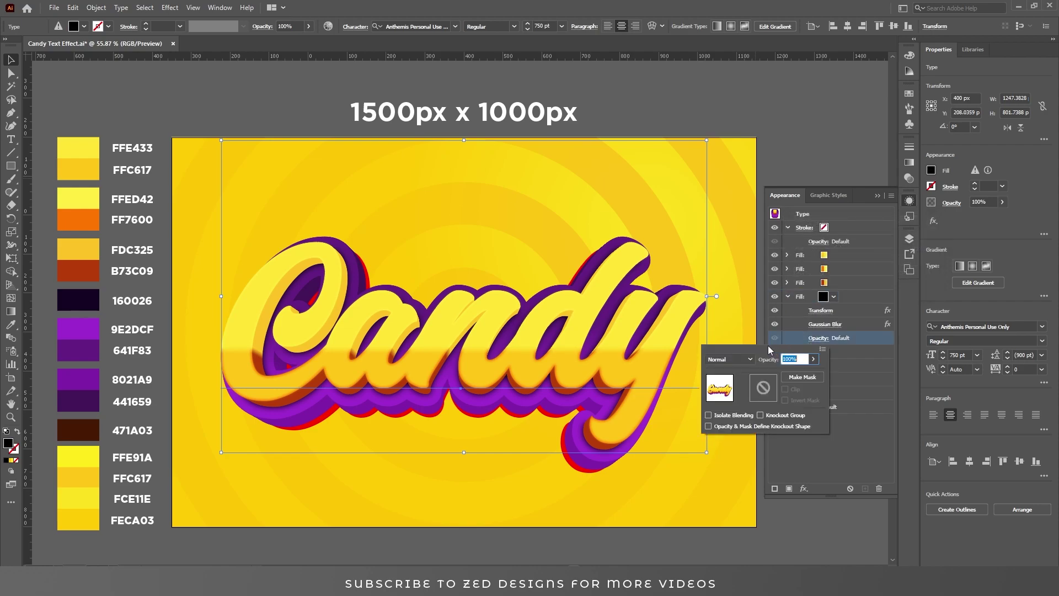
left_click(728, 359)
left_click(728, 396)
type("80")
key("Tab")
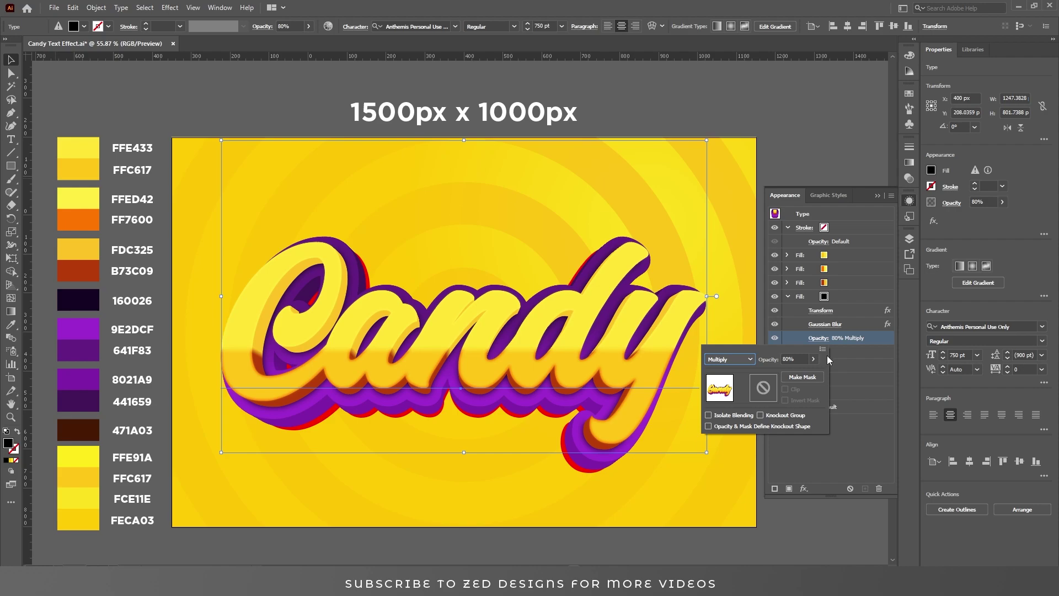
left_click(843, 295)
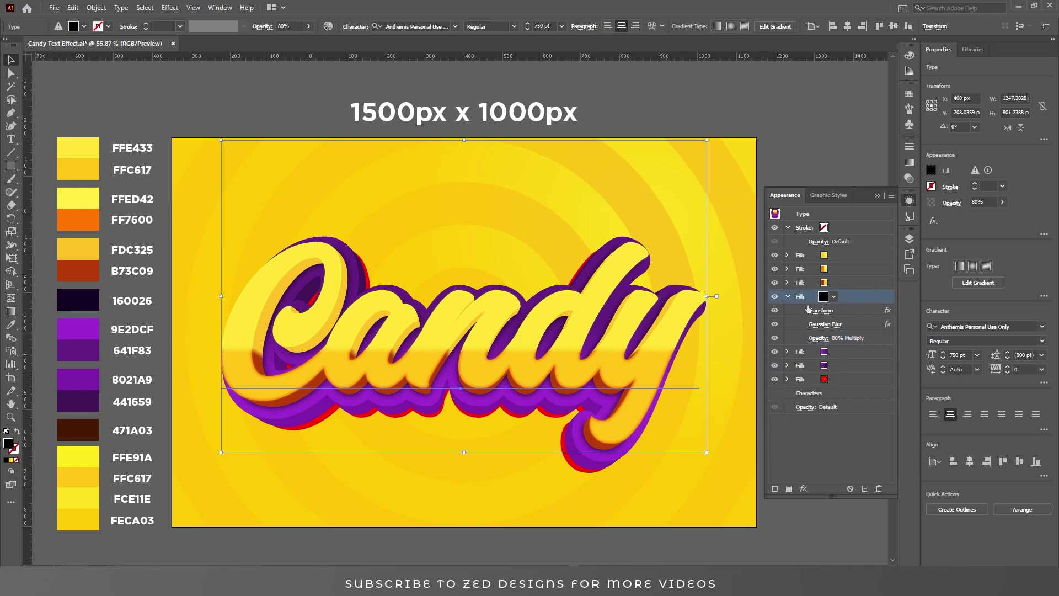
left_click(788, 297)
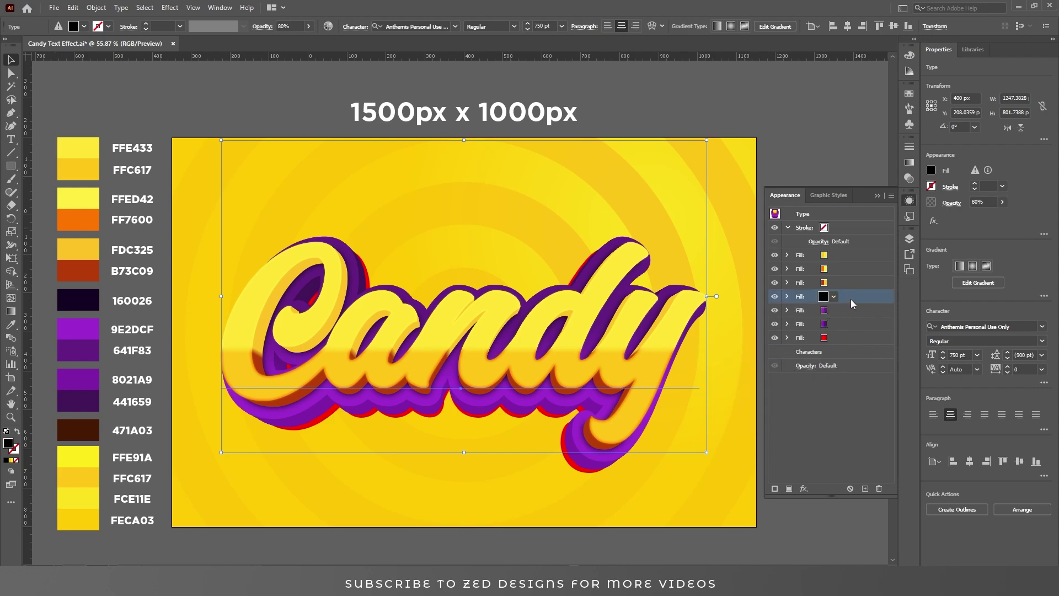
Turn the bottom red fill black and apply a 7 px Gaussian Blur
left_click(843, 340)
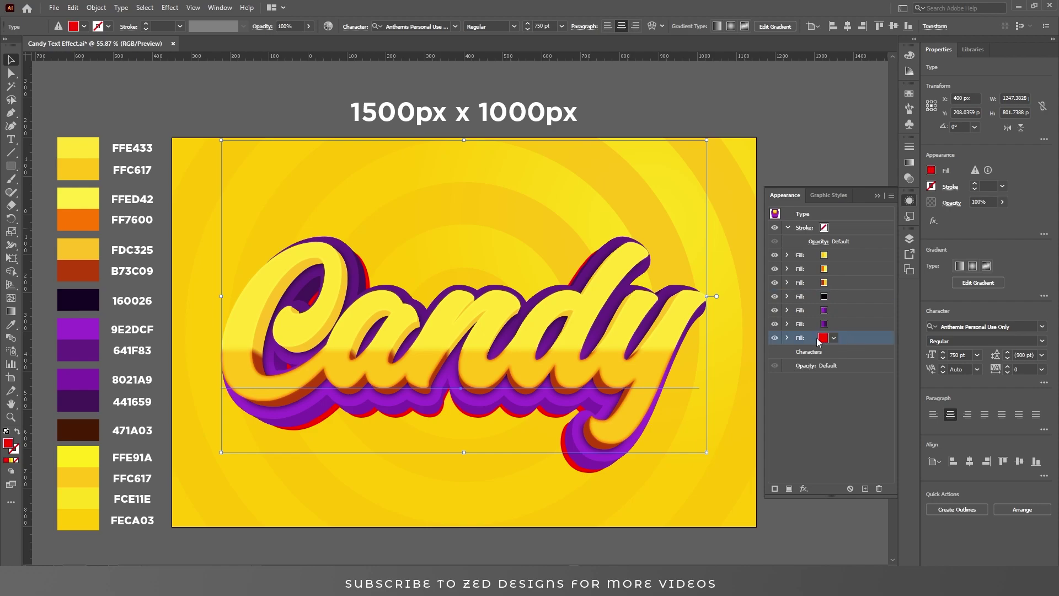
left_click(835, 338)
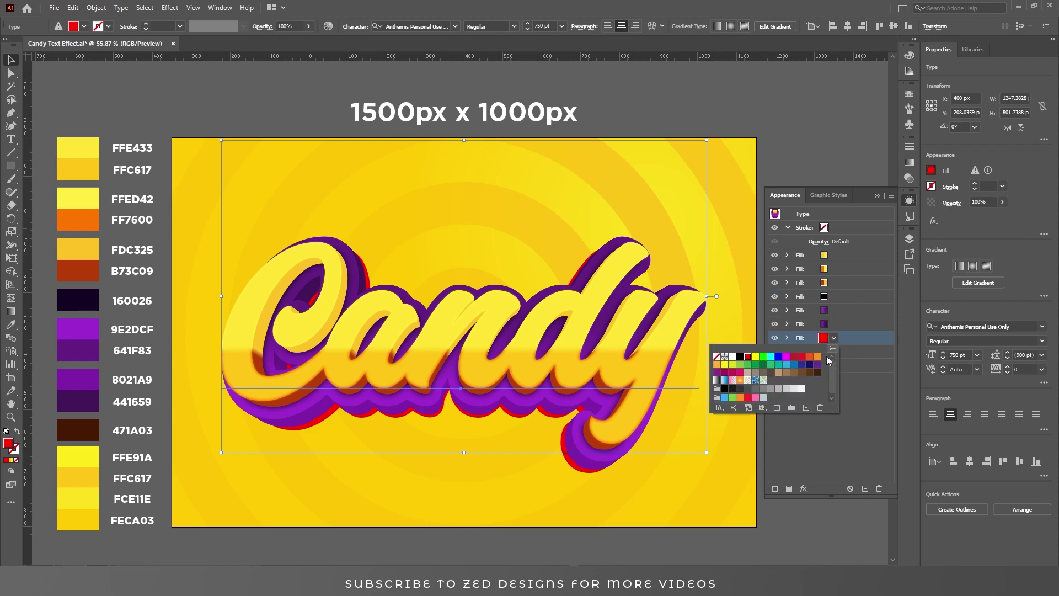
left_click(749, 364)
left_click(804, 489)
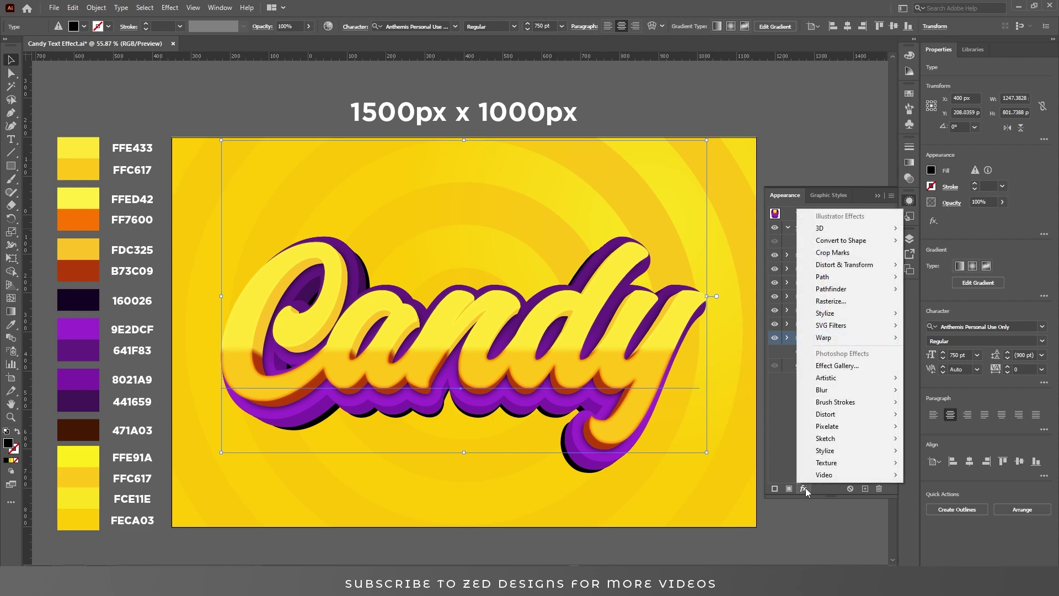
mouse_move(885, 390)
left_click(930, 390)
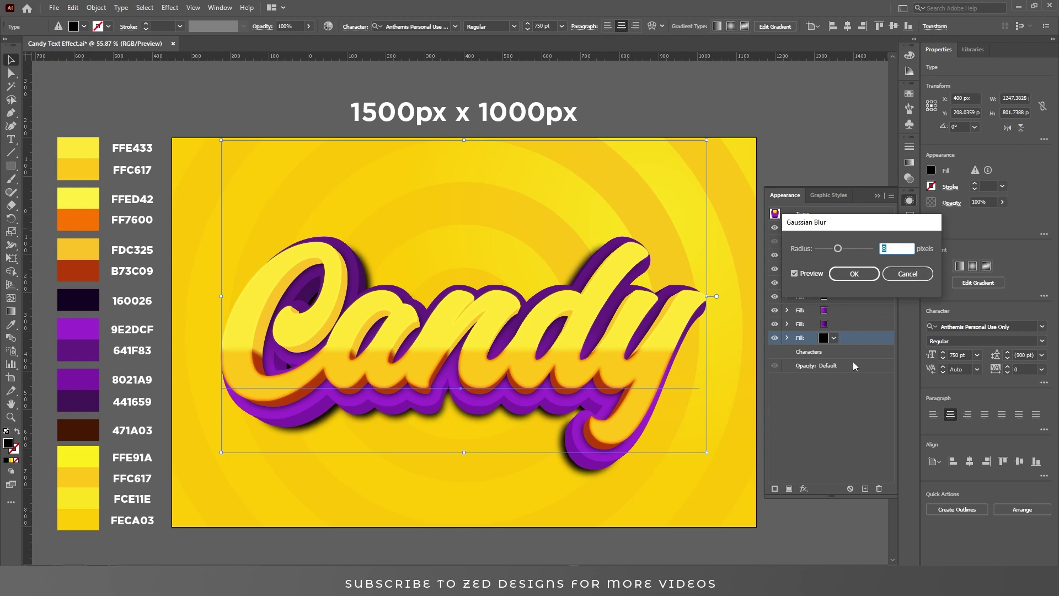
type("7")
left_click(857, 274)
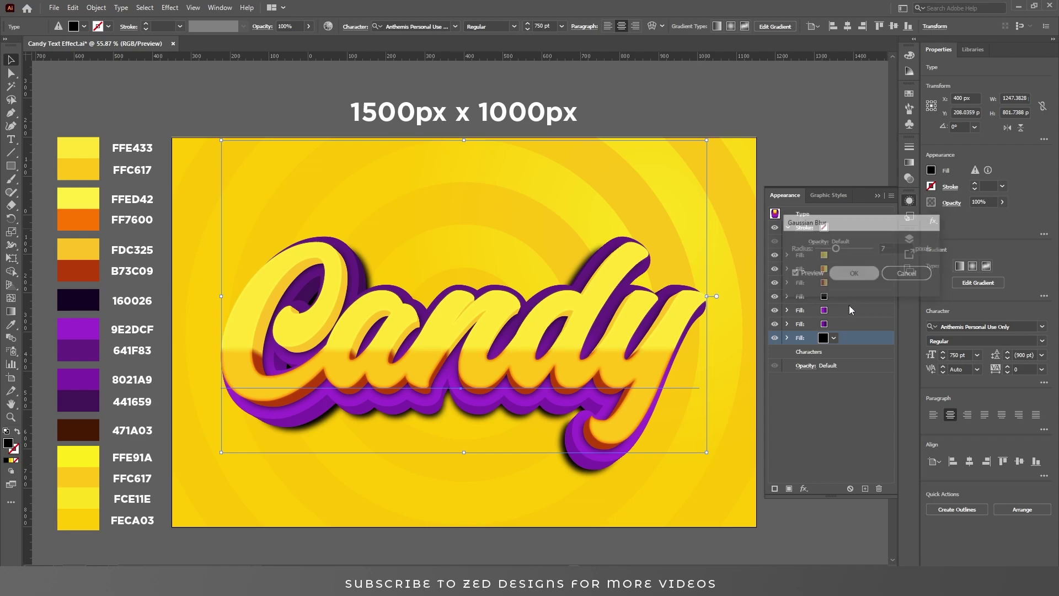
Lower the blurred black fill's opacity to 40%
left_click(787, 338)
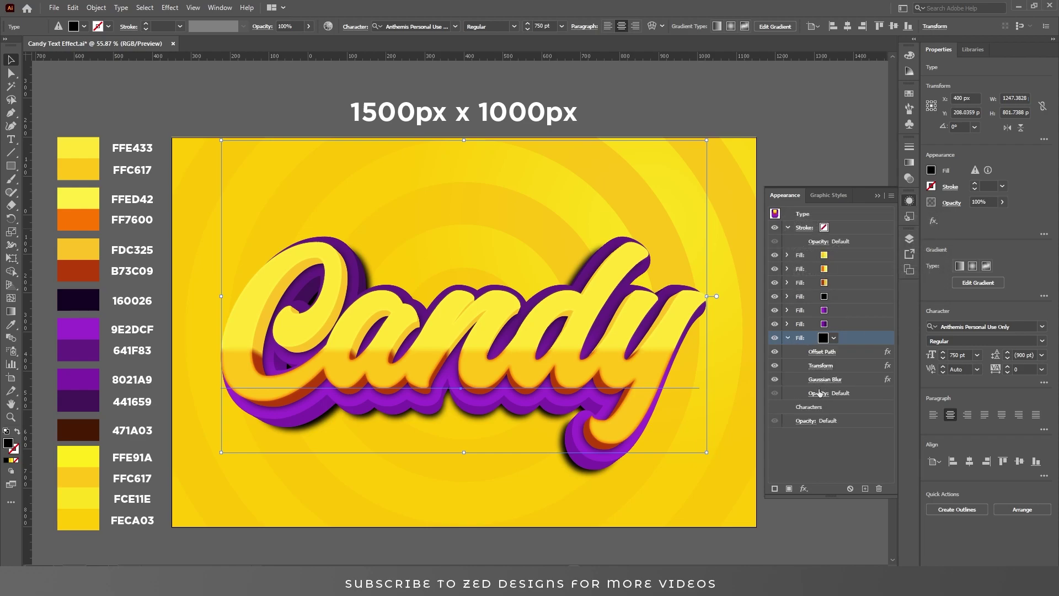
left_click(819, 393)
type("40")
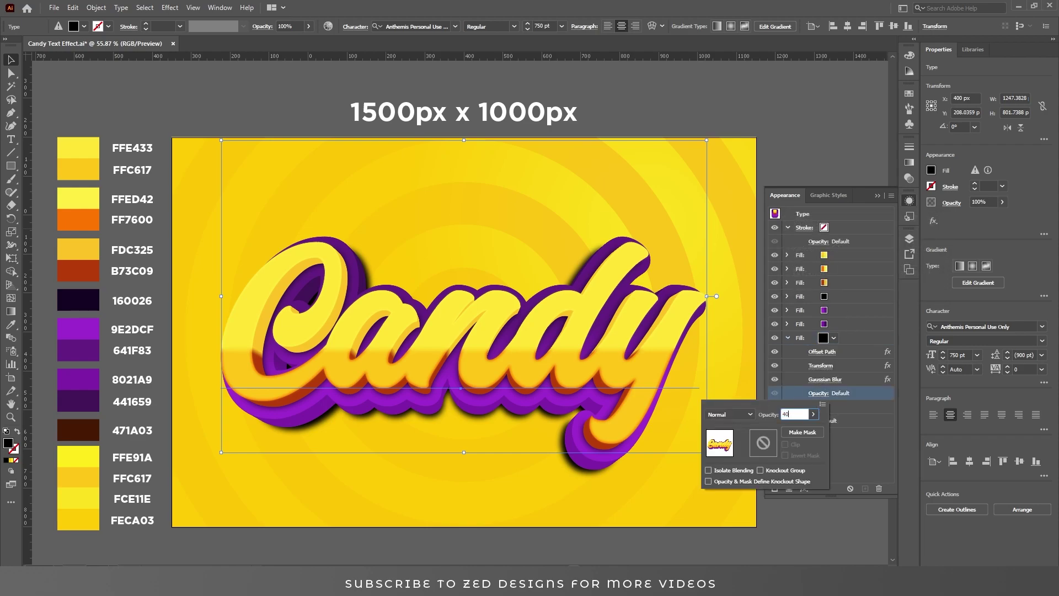
key("Tab")
left_click(842, 338)
left_click(787, 337)
Duplicate the black shadow fill, shift it 60 px down, and set 80% opacity
left_click(864, 486)
left_click(788, 351)
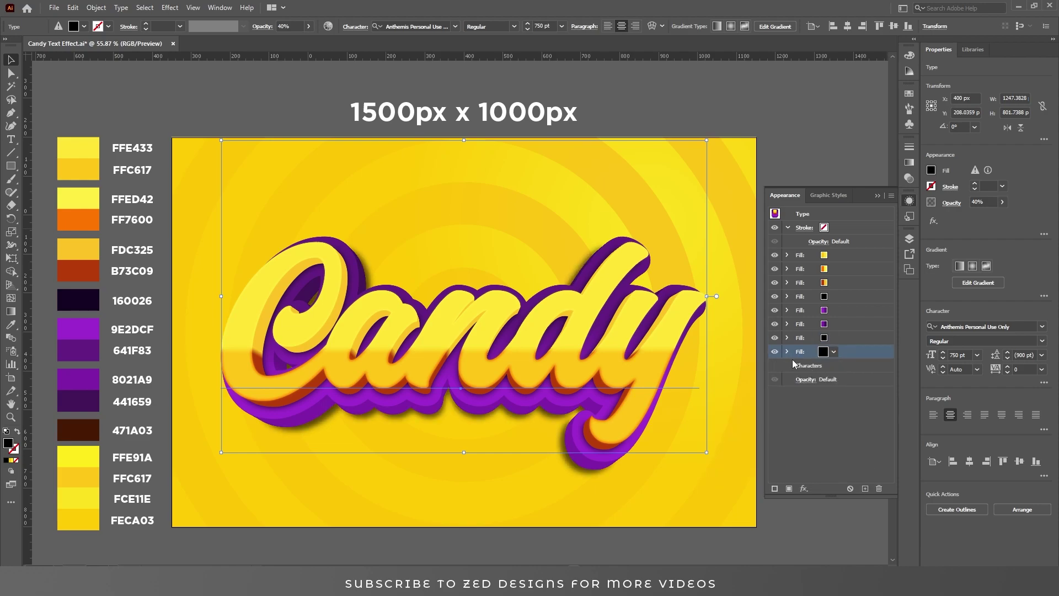
left_click(821, 379)
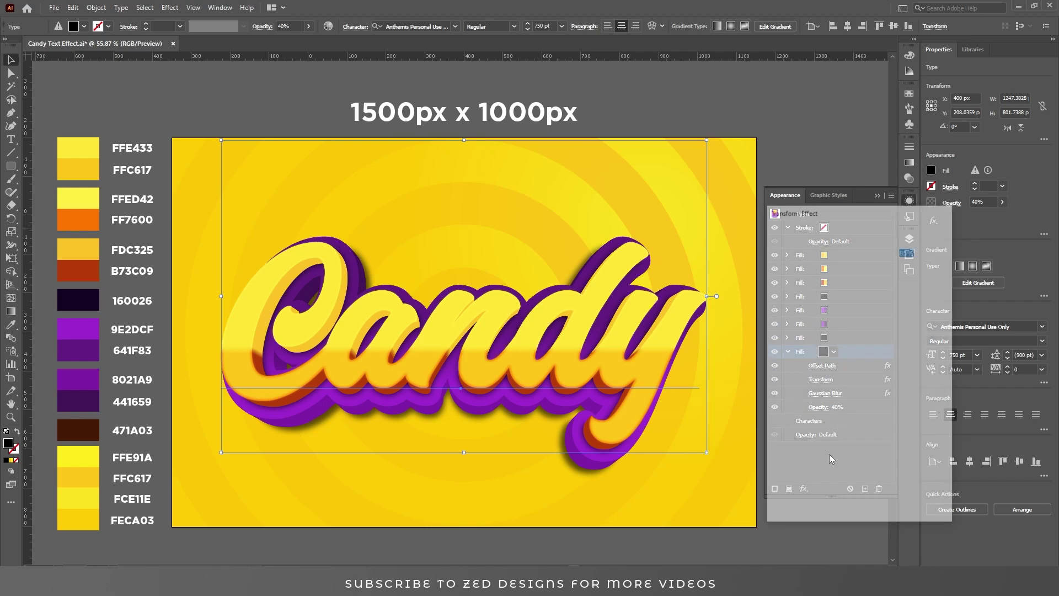
key("Tab")
key("Tab")
key("Tab")
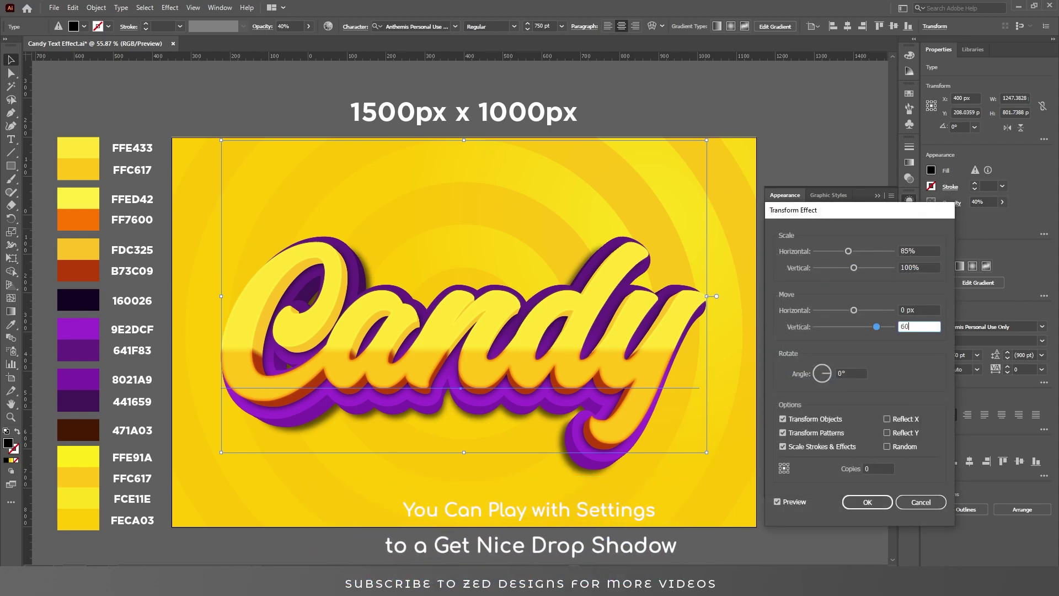
type("60")
key("Tab")
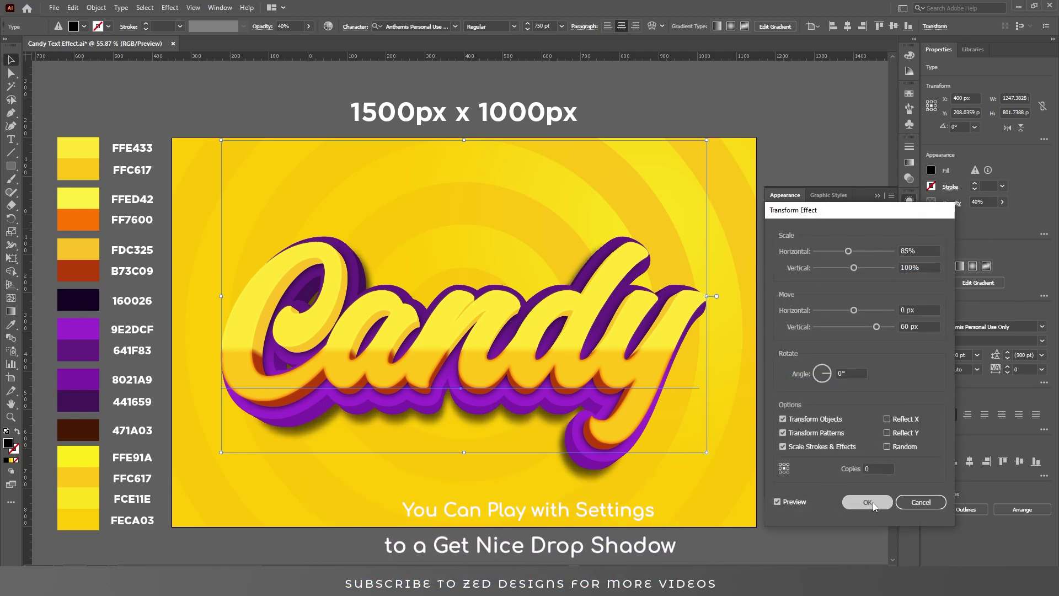
left_click(870, 502)
left_click(815, 408)
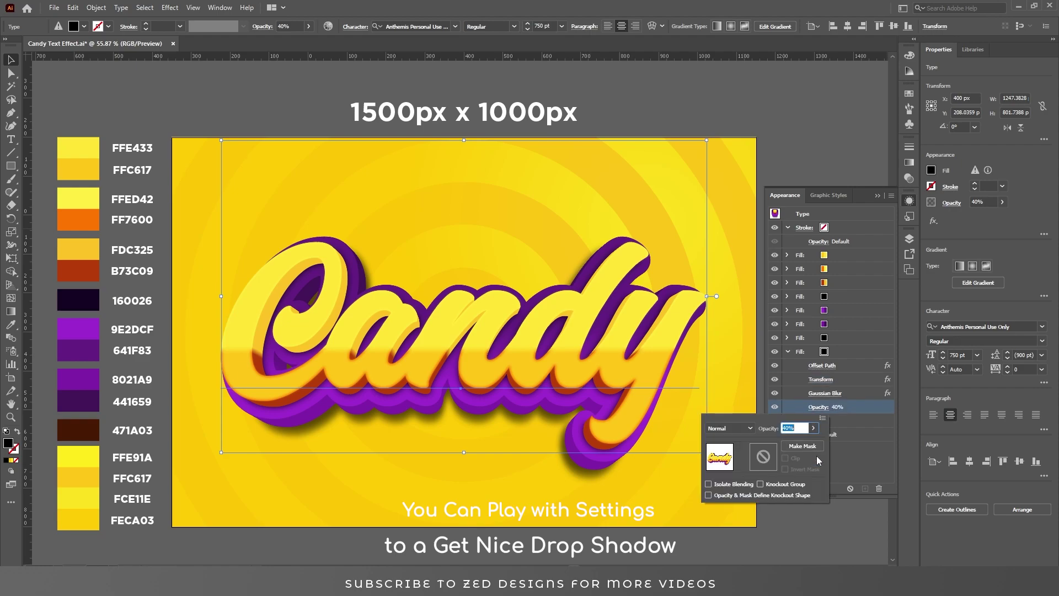
type("80")
key("Tab")
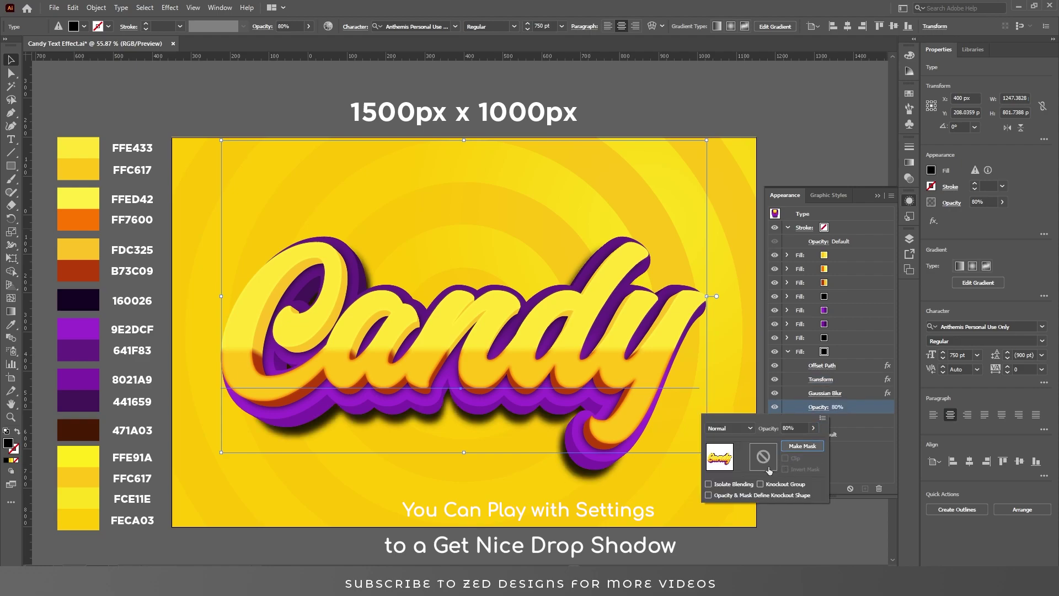
left_click(788, 351)
left_click(841, 311)
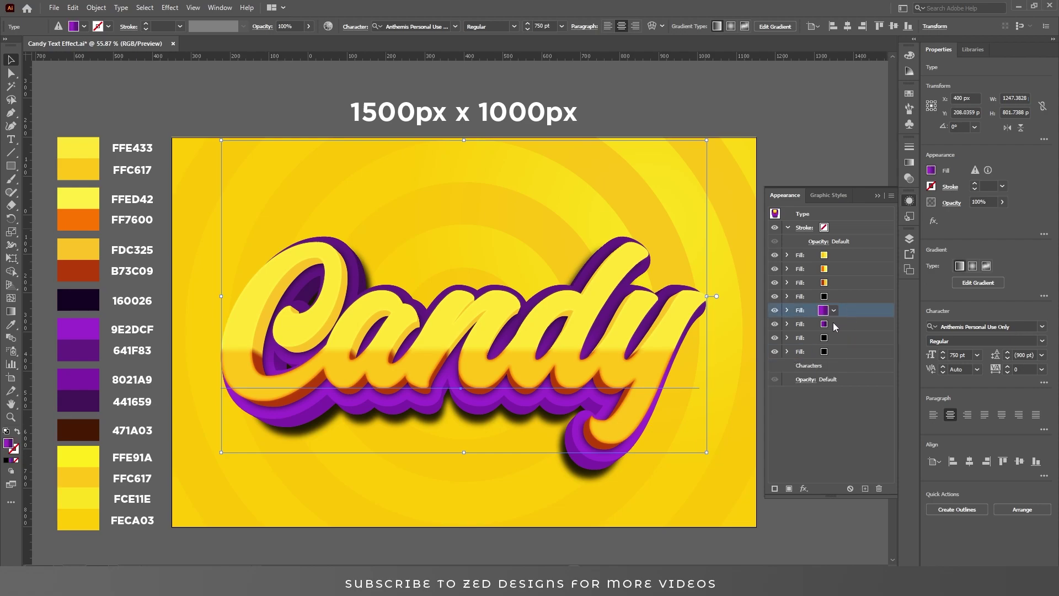
Add an Inner Glow to the darker purple extrusion fill, with glow colour dark purple 5c0172
left_click(834, 324)
left_click(803, 488)
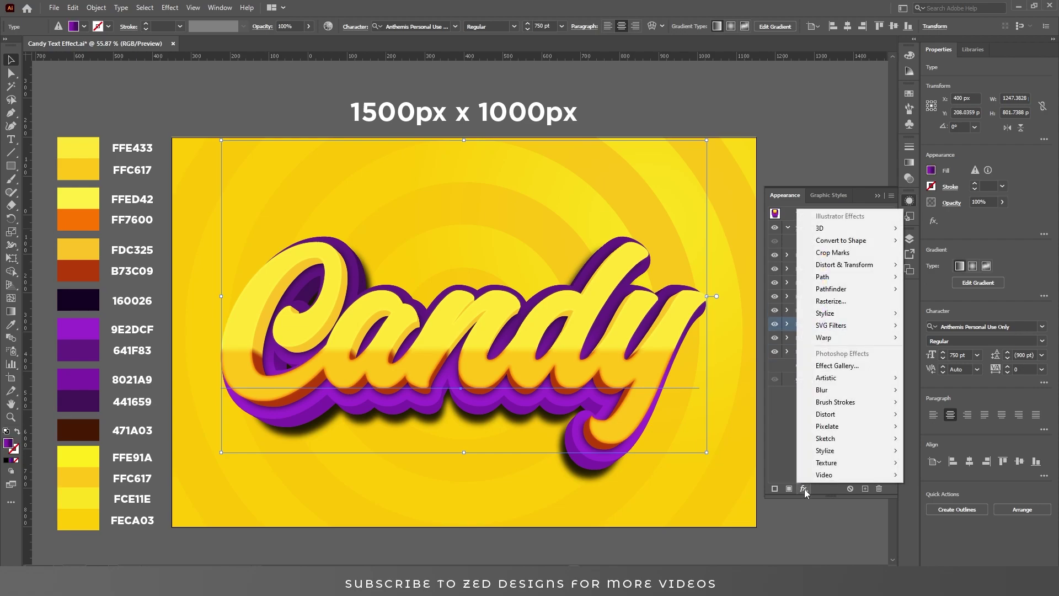
mouse_move(858, 315)
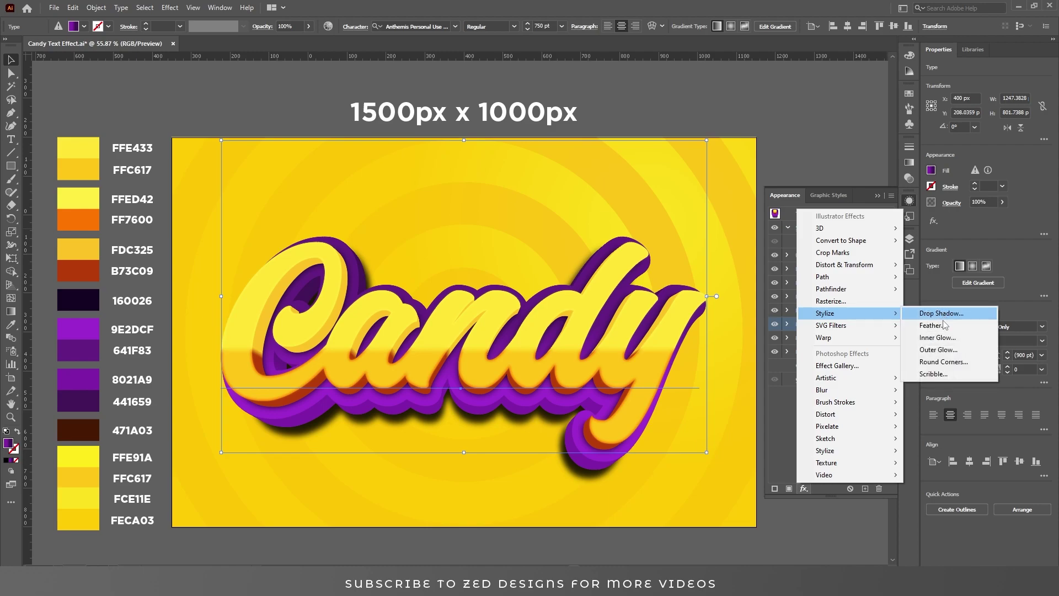
left_click(942, 338)
left_click(823, 274)
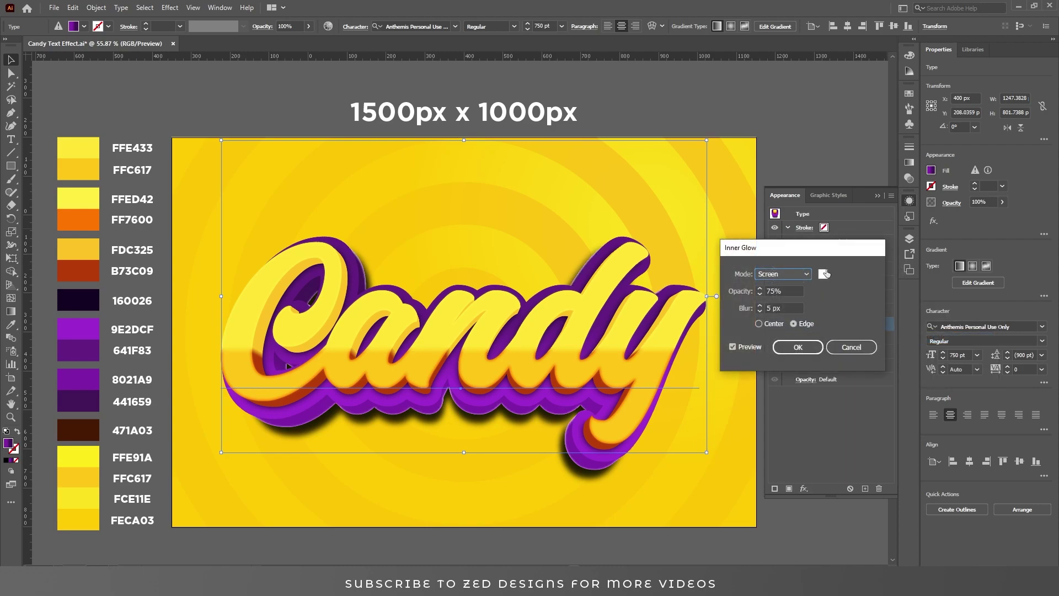
left_click(859, 97)
left_click(837, 145)
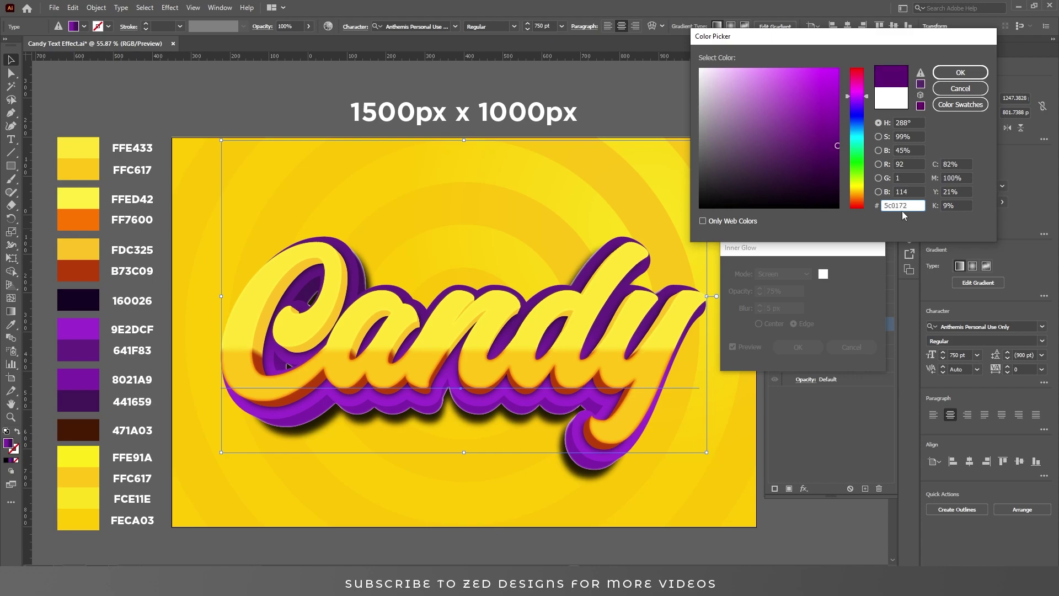
left_click(960, 72)
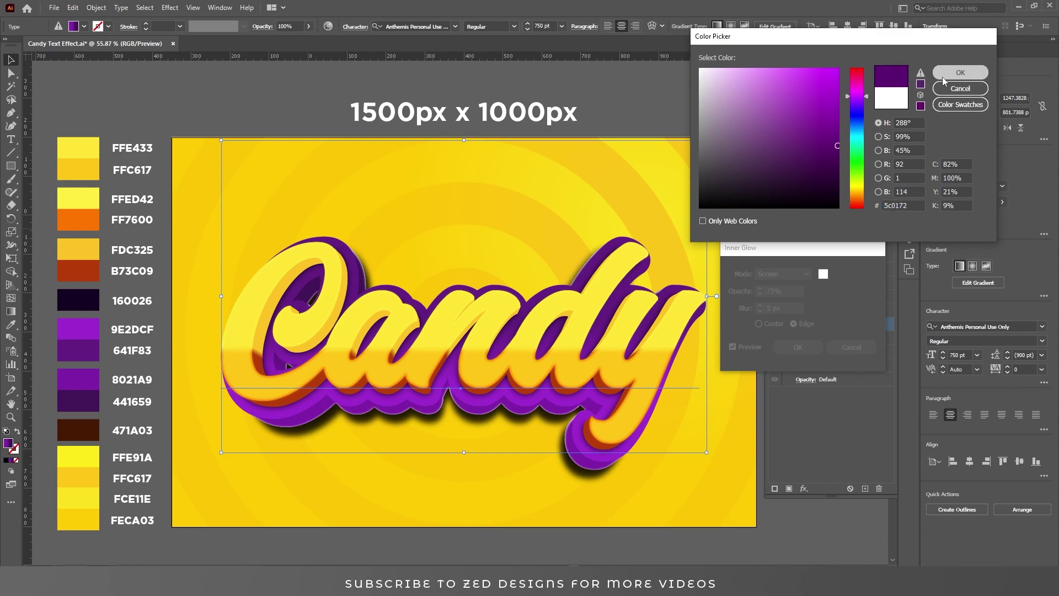
Set the glow to Multiply with 10 px blur, confirm it, and select the orange gradient fill
left_click(790, 275)
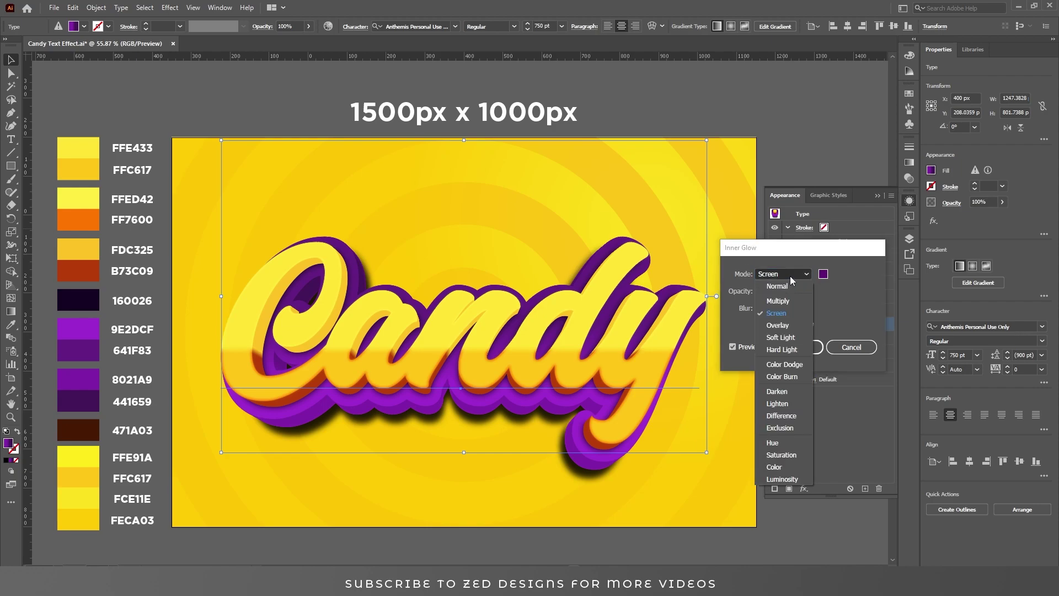
left_click(779, 301)
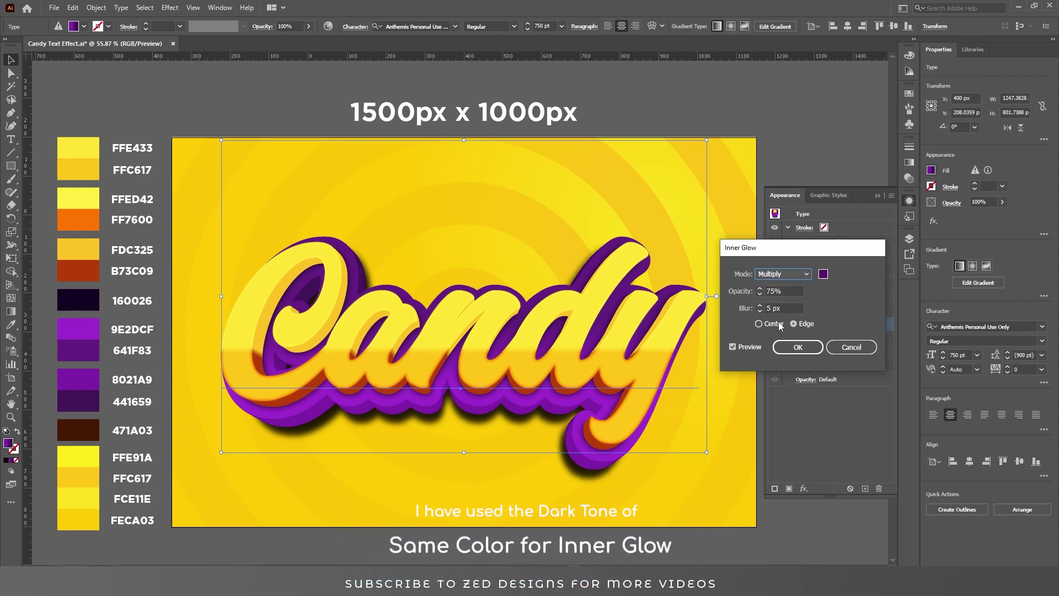
left_click(783, 308)
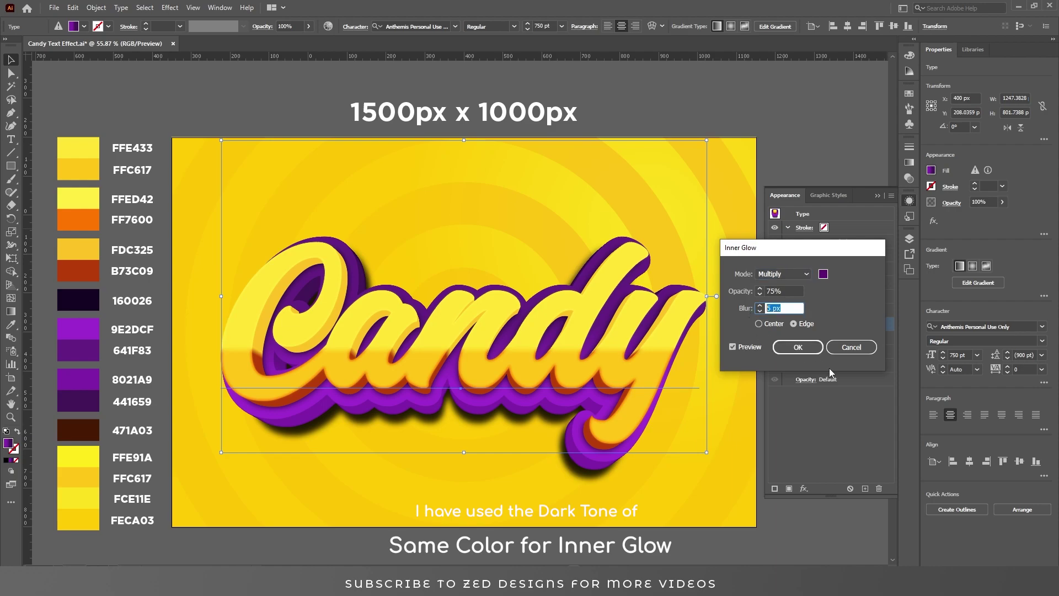
type("10")
key("shift+Tab")
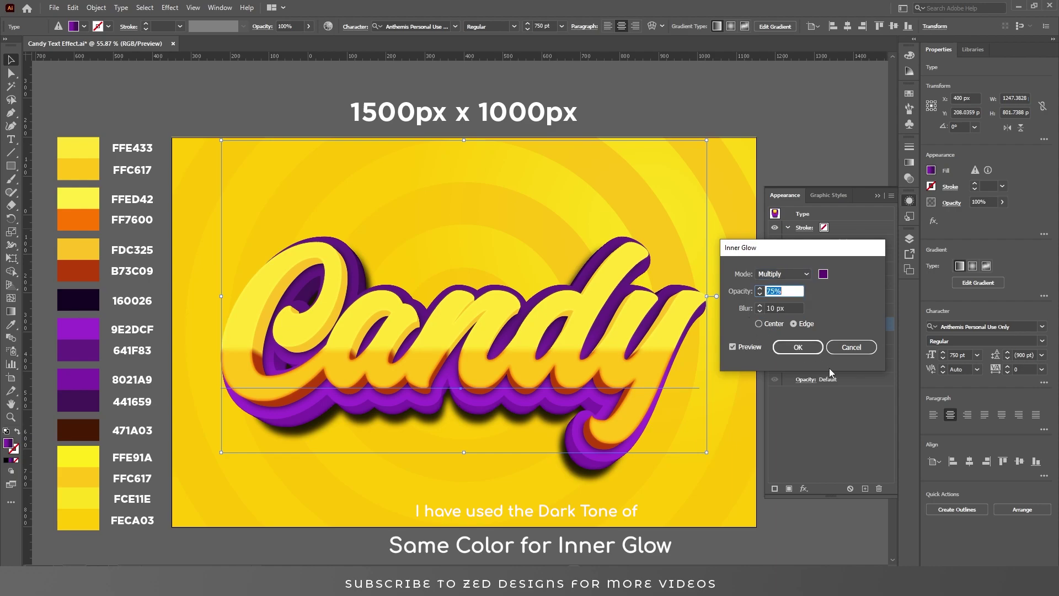
left_click(801, 349)
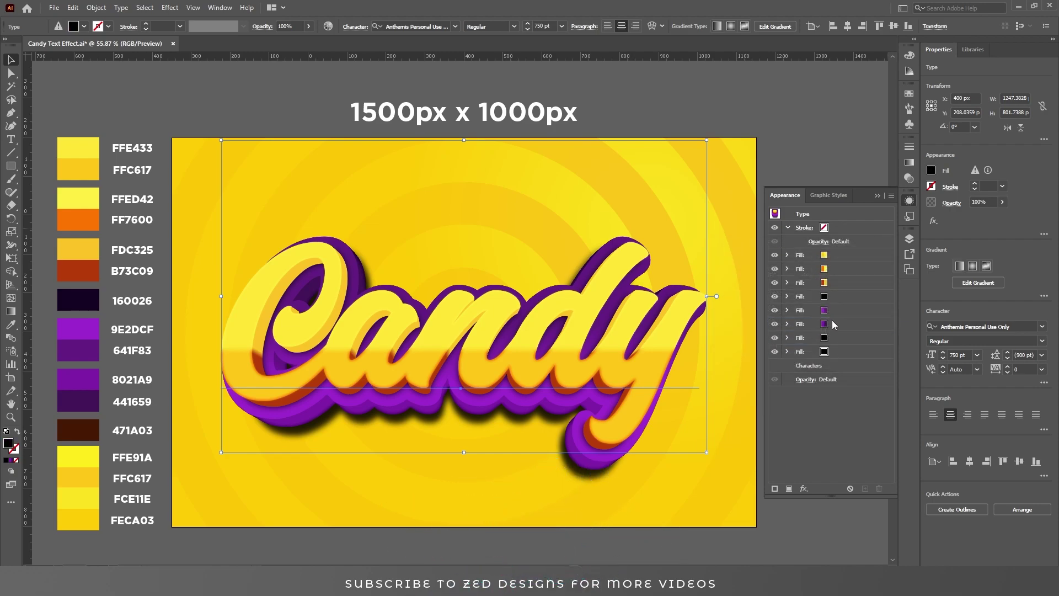
left_click(828, 282)
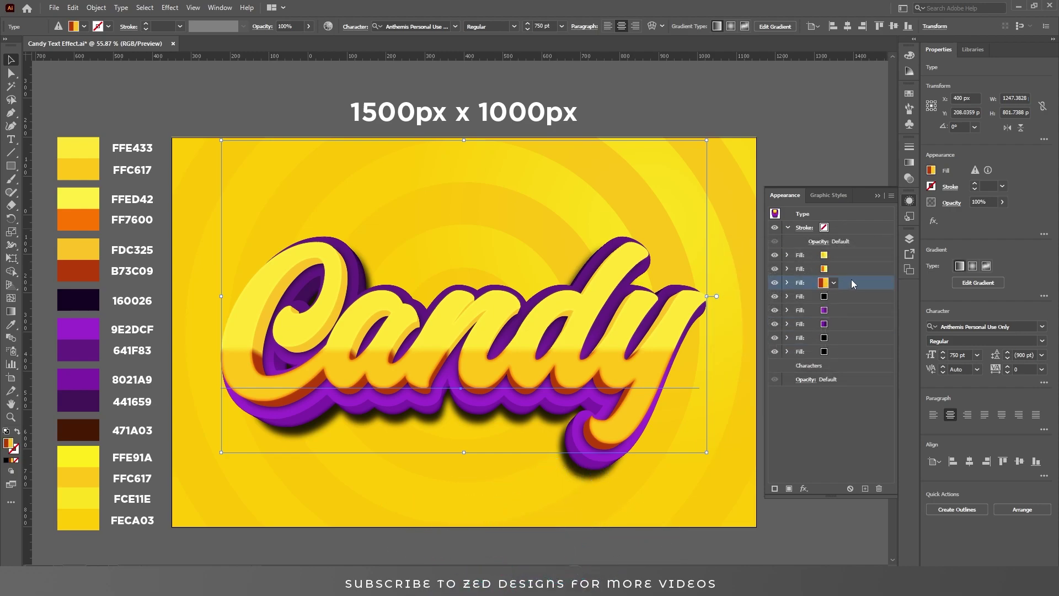
Give the orange gradient fill a dark magenta (700354) Multiply Inner Glow at 75%, 10 px, then deselect the text
left_click(804, 489)
mouse_move(873, 318)
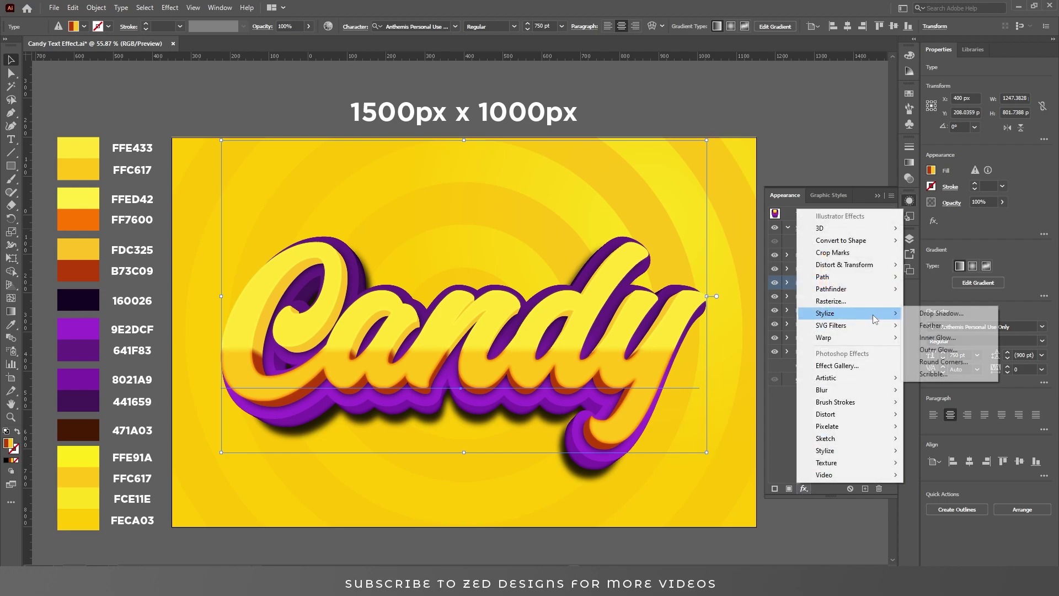
left_click(924, 337)
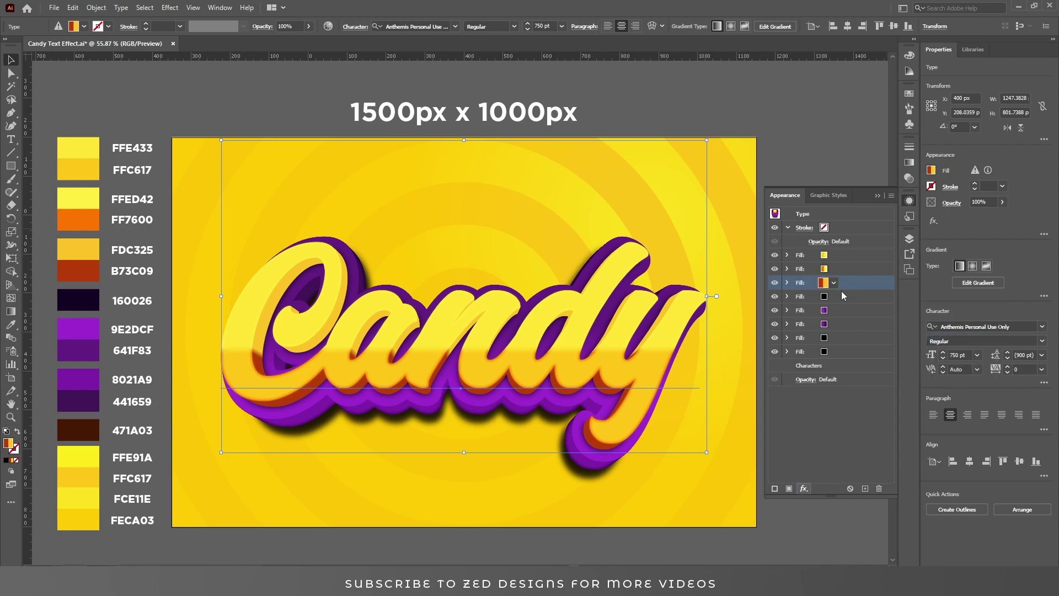
left_click(822, 275)
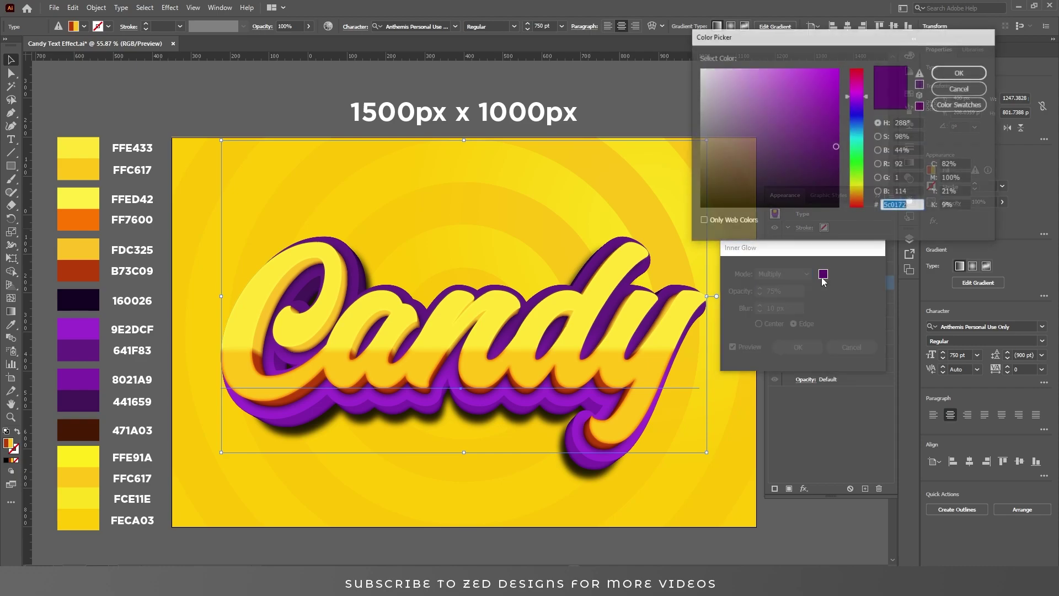
left_click_drag(867, 98, 866, 83)
left_click(961, 72)
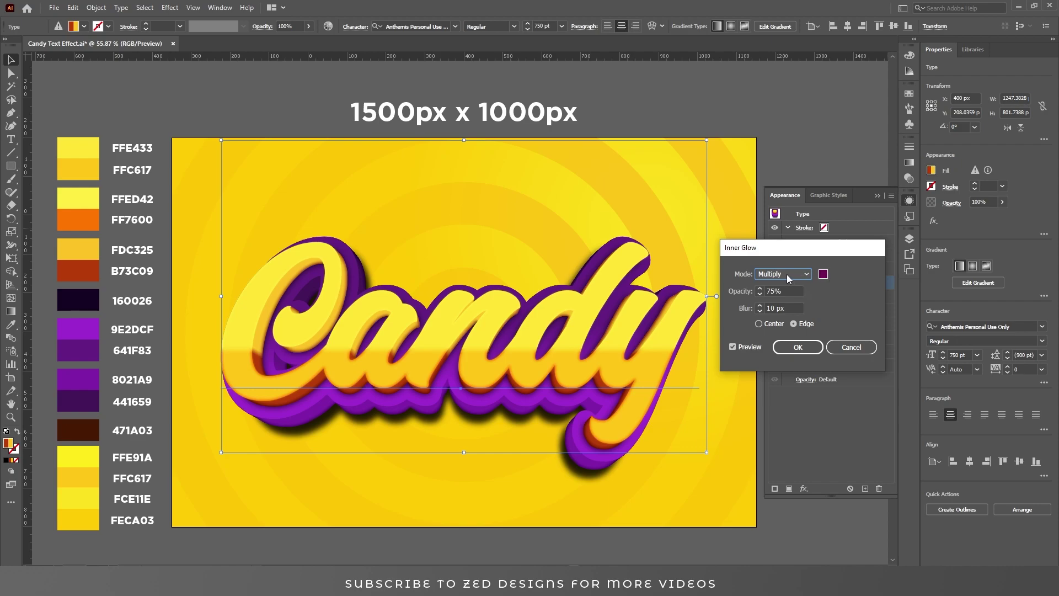
key("Tab")
left_click(804, 348)
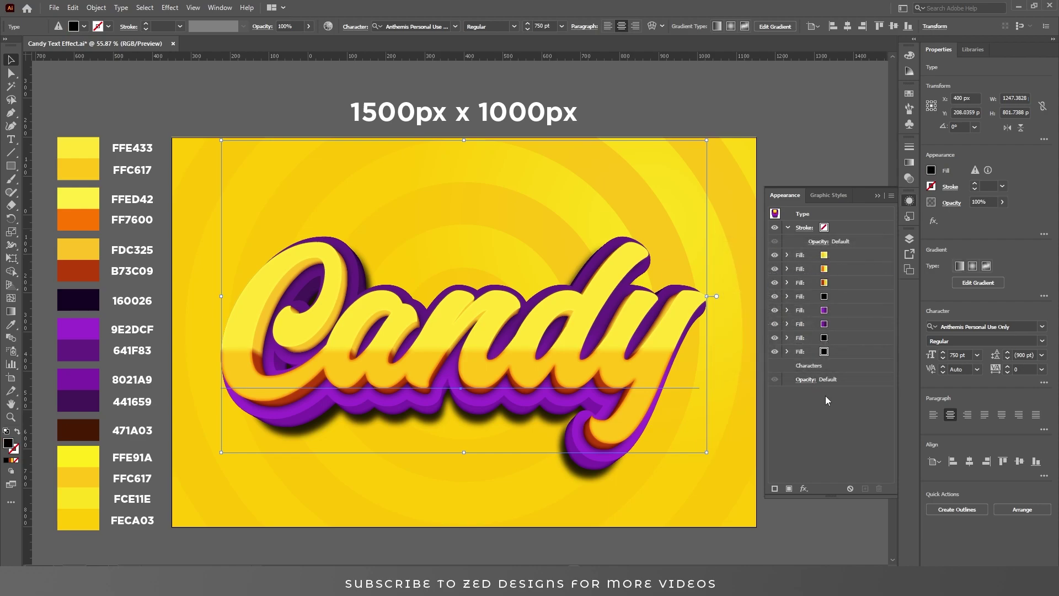
left_click(449, 501)
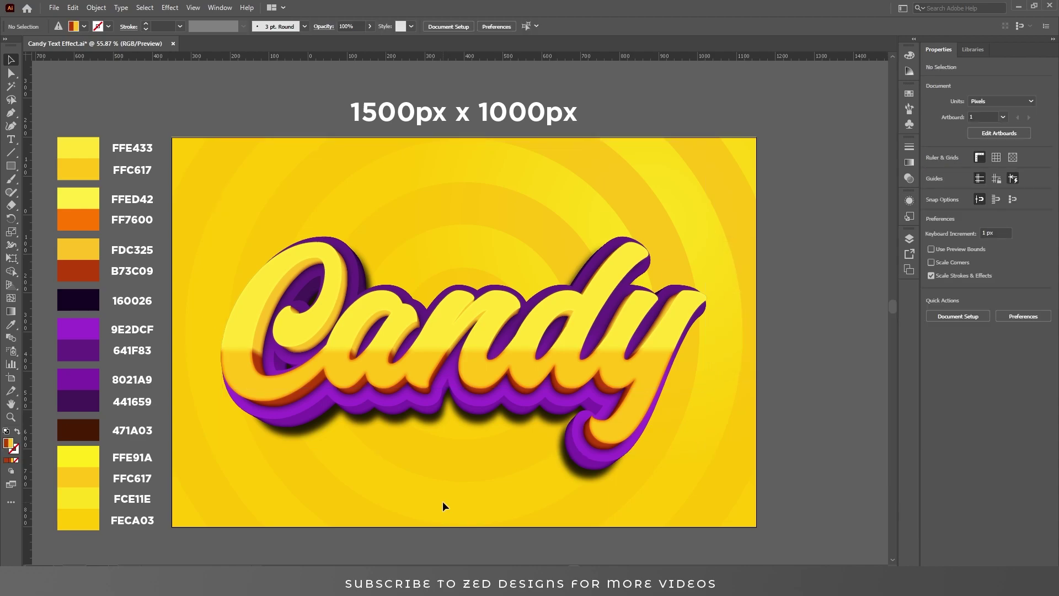